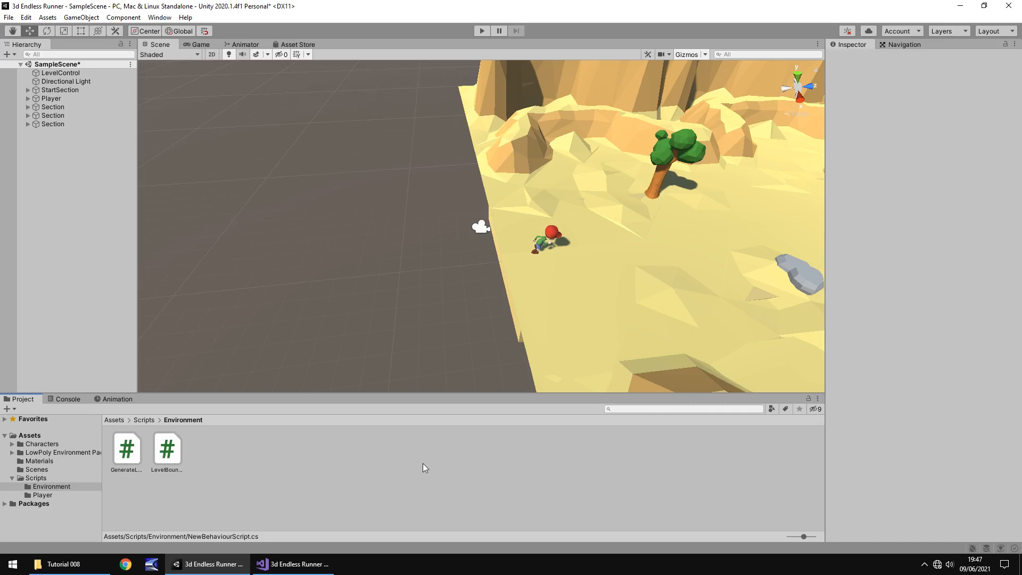
- Add a cylinder to the scene and move it along the Z axis to about -15.49, ahead of the player
left_click(85, 18)
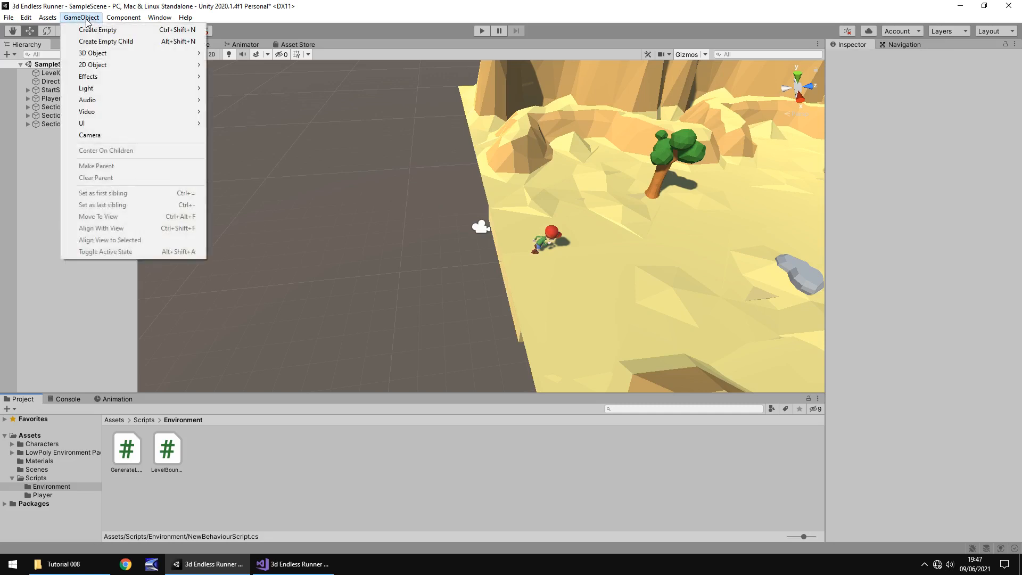
mouse_move(115, 56)
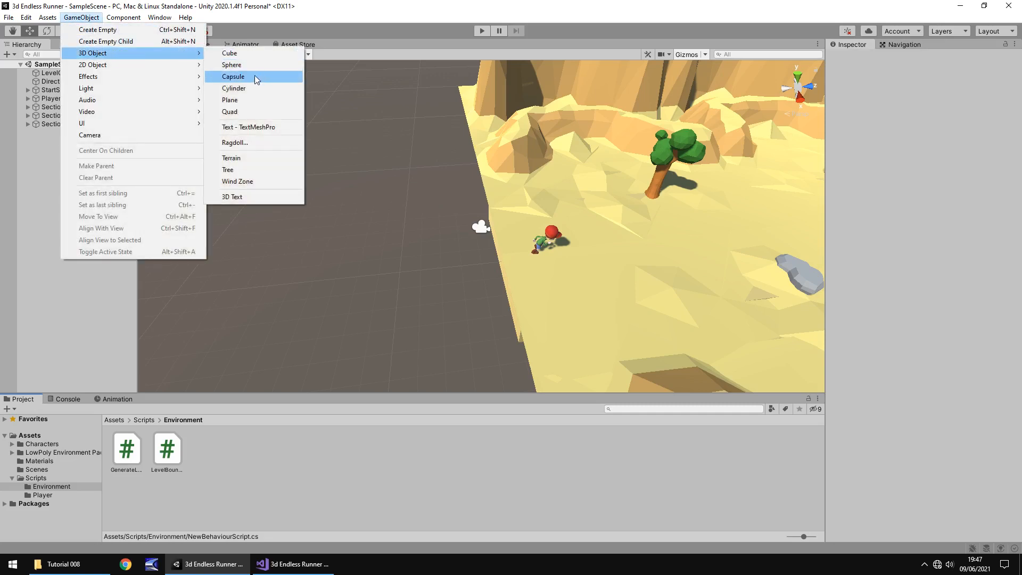
left_click(244, 87)
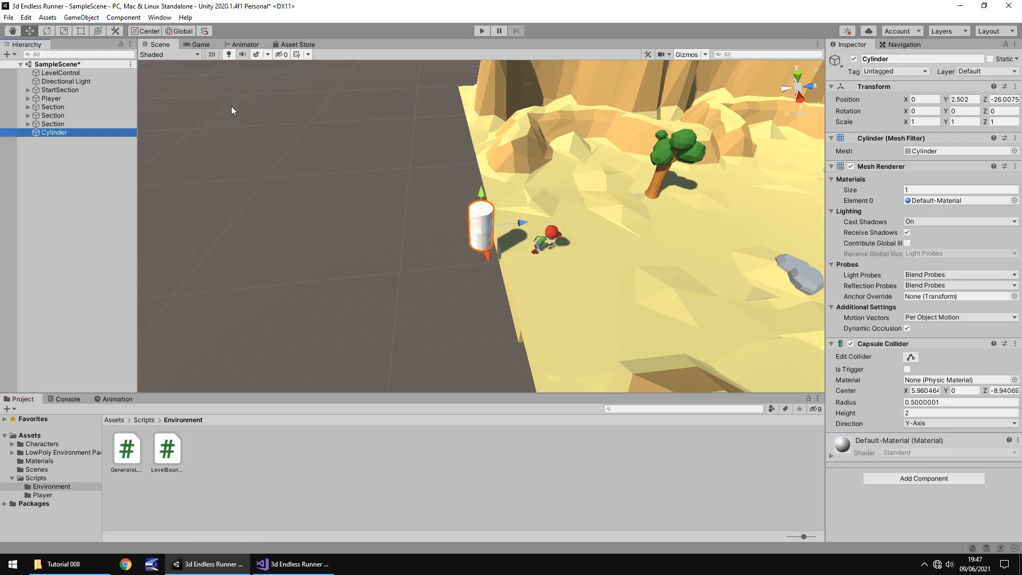
left_click_drag(537, 222, 756, 212)
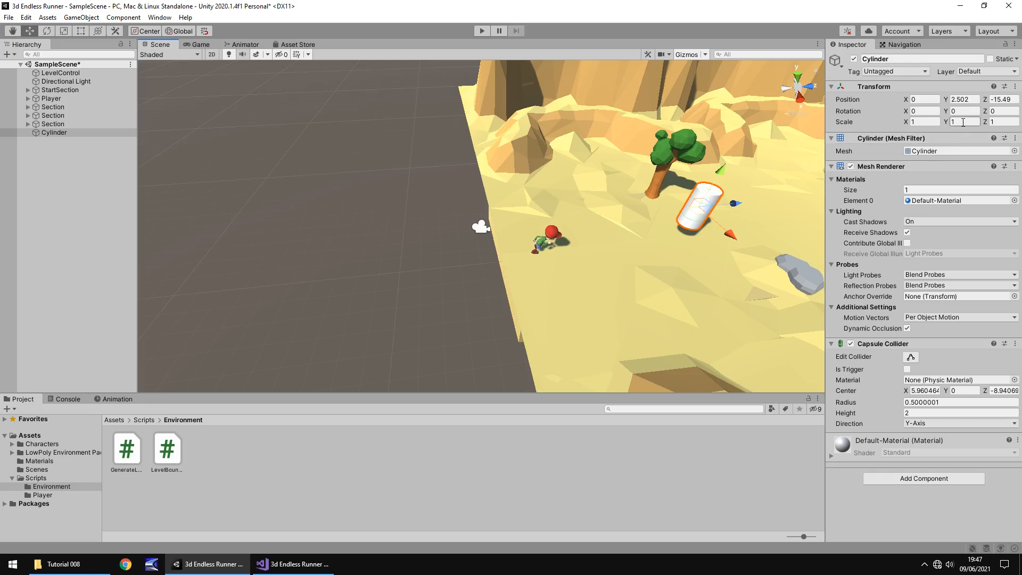
- Lay the cylinder on its side by setting its rotation to 90 on X and 0 on Z
left_click(1004, 112)
type("90")
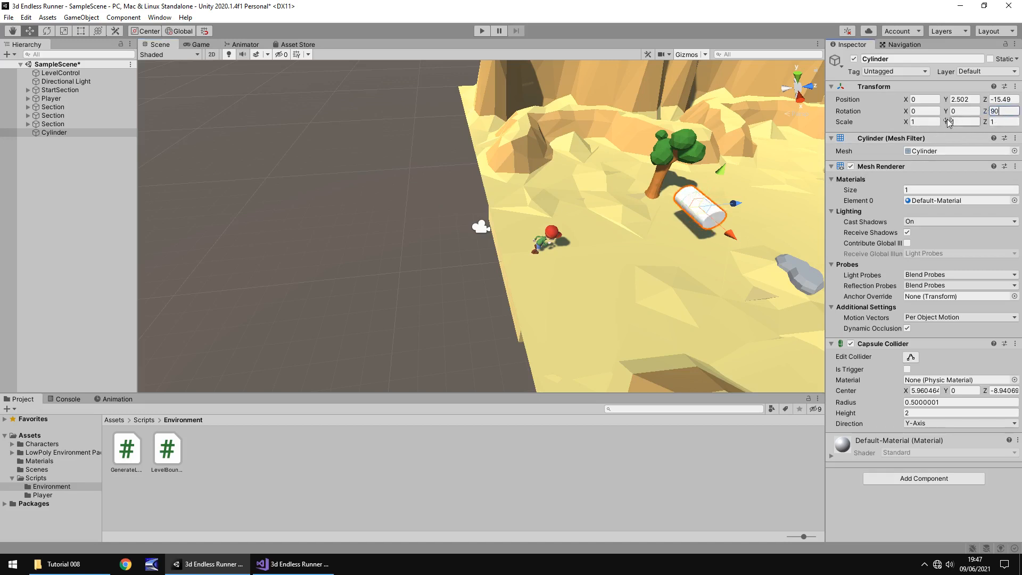
left_click(913, 111)
type("90")
left_click(1005, 111)
key("BackSpace")
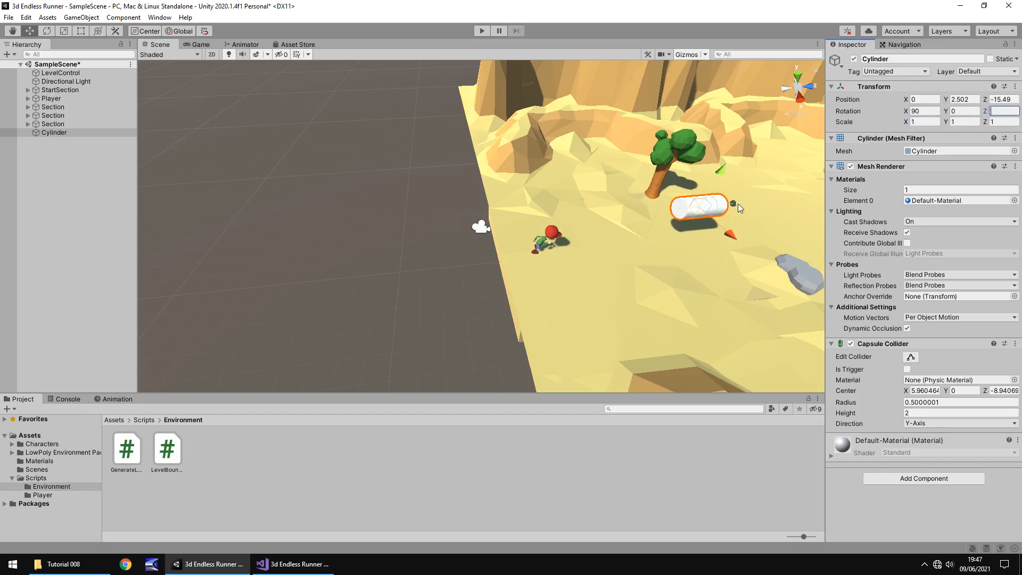
- Scale the cylinder to X 0.5, Y 0.05, Z 0.5 and lower it to about Y 1.14, just above the ground
scroll(739, 229, "up", 9)
middle_click_drag(739, 230, 154, 256)
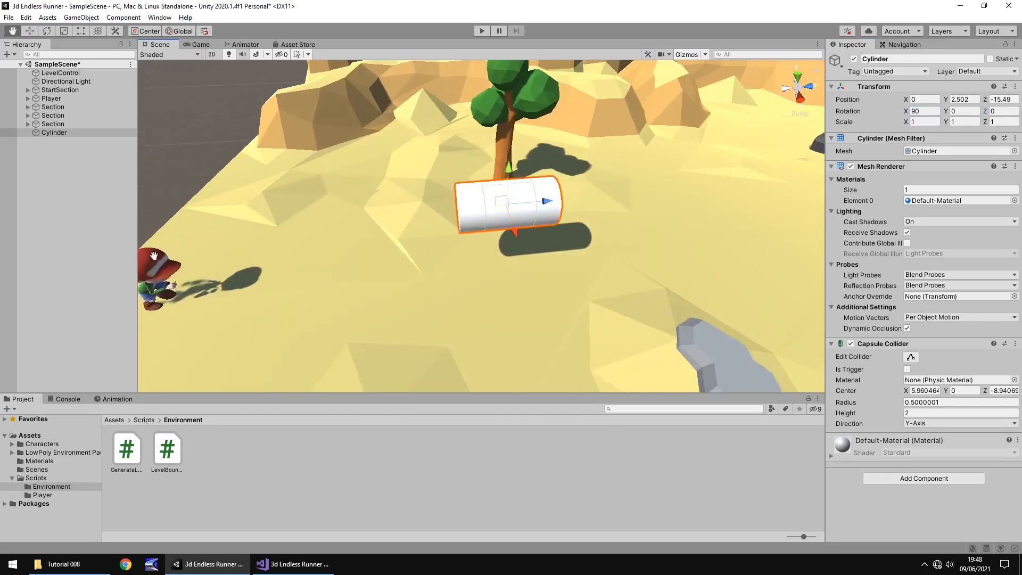
right_click_drag(490, 175, 596, 183)
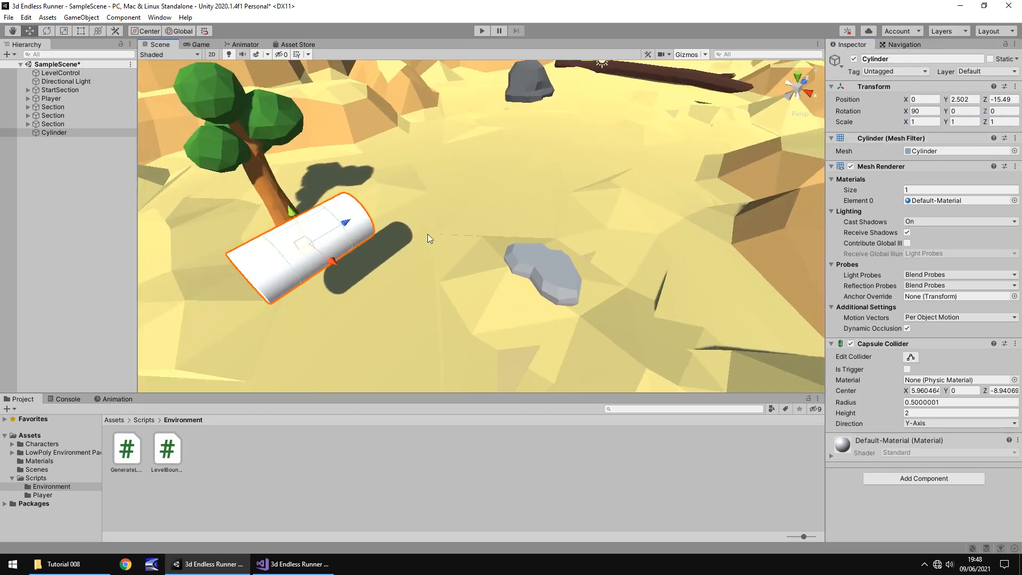
middle_click_drag(427, 234, 655, 118)
right_click_drag(606, 288, 598, 235)
middle_click_drag(600, 220, 572, 153)
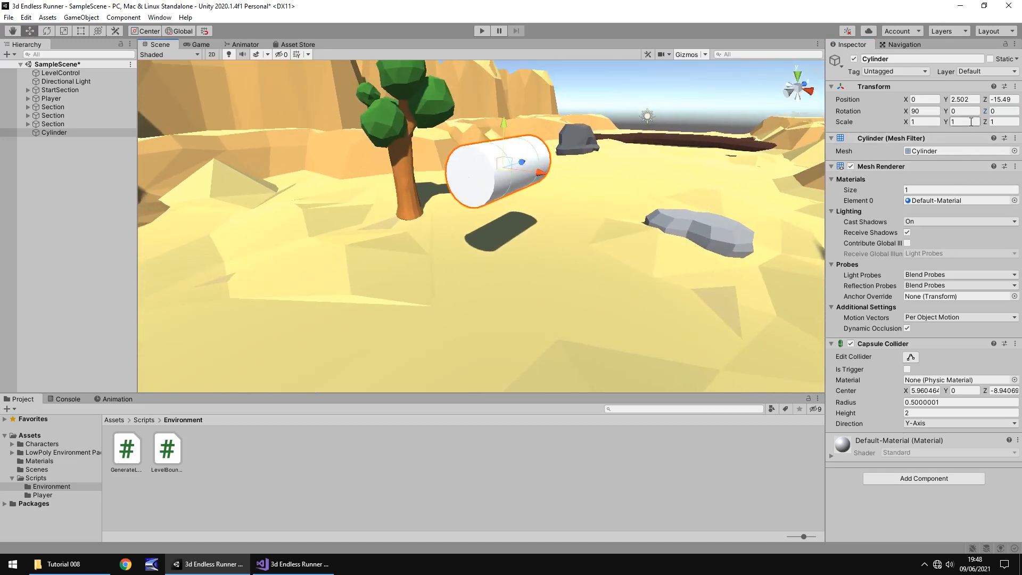
left_click(937, 123)
type(".5")
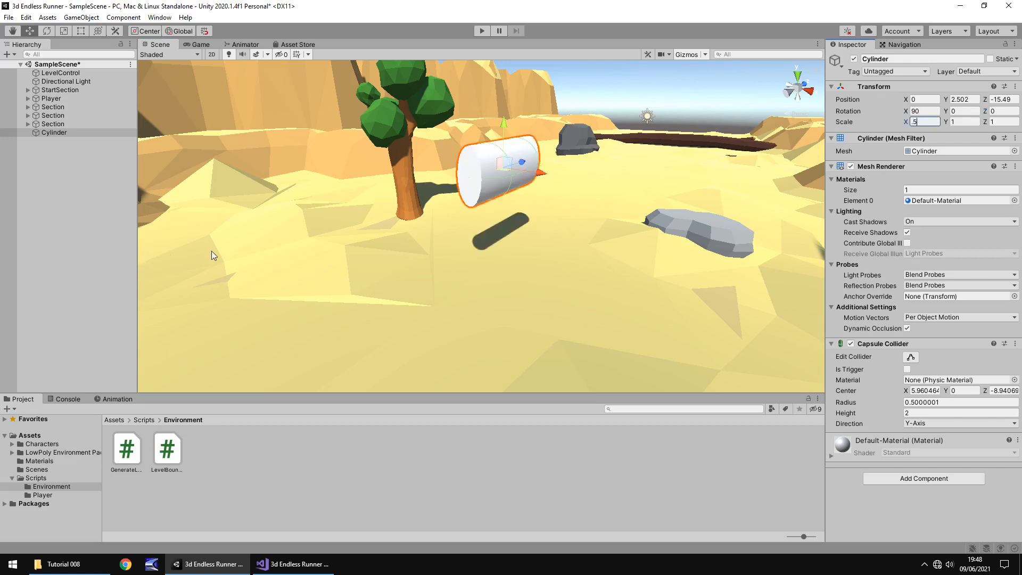
left_click(964, 121)
key("BackSpace")
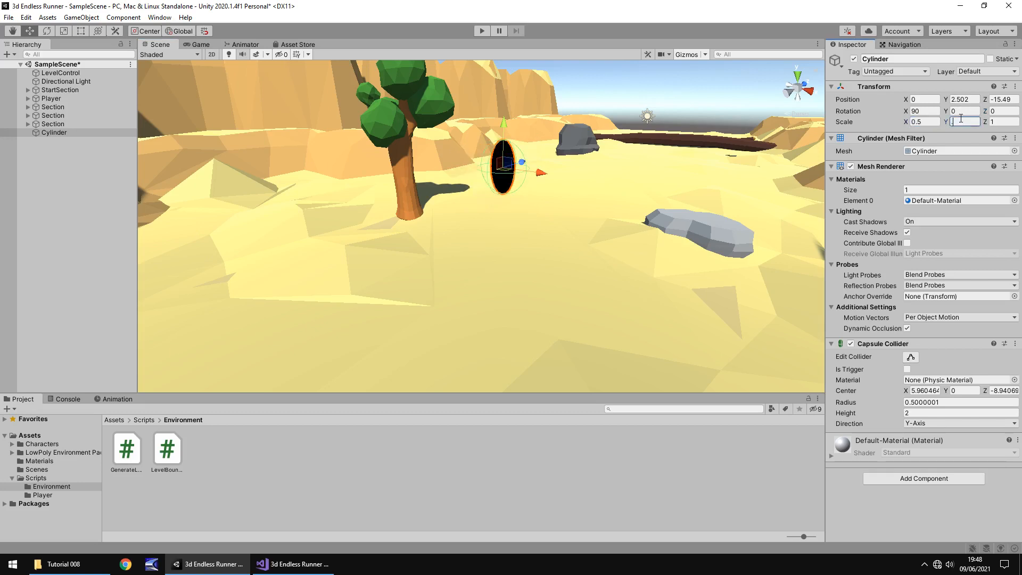
type(".05")
left_click(1002, 120)
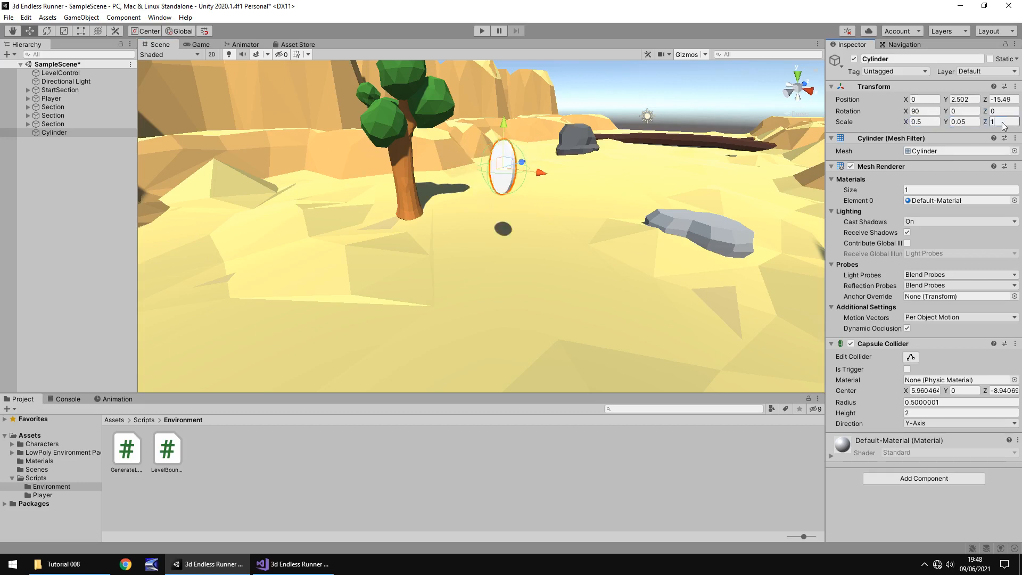
type(".5")
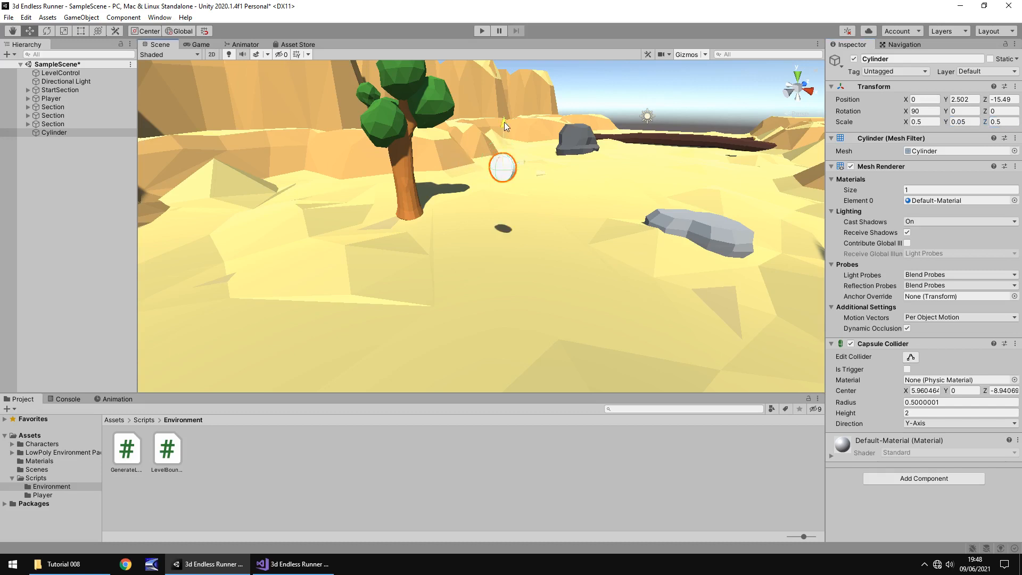
left_click_drag(504, 122, 500, 190)
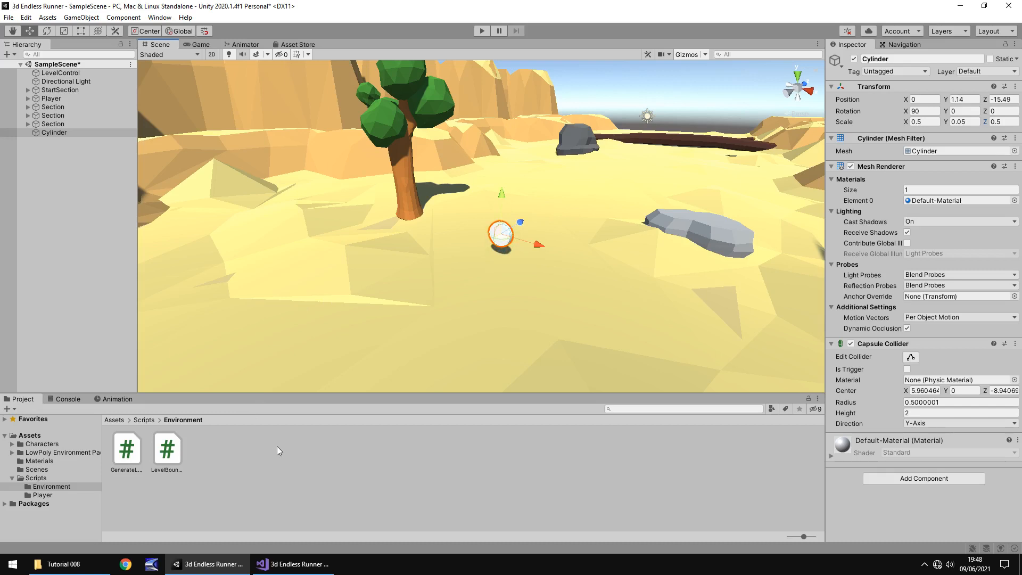
- Create a folder named Textures in the Assets folder and open it
left_click(37, 436)
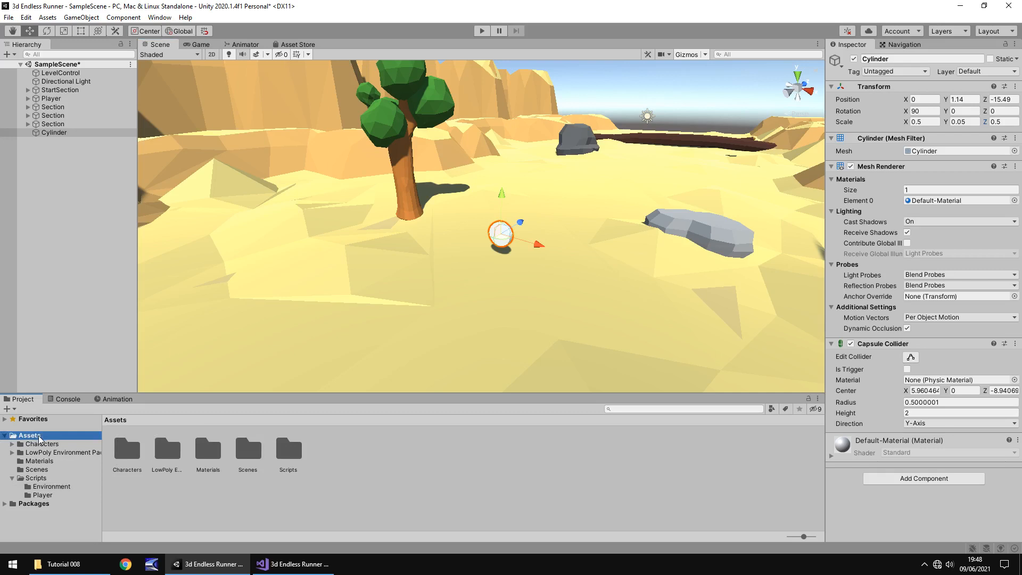
right_click(353, 447)
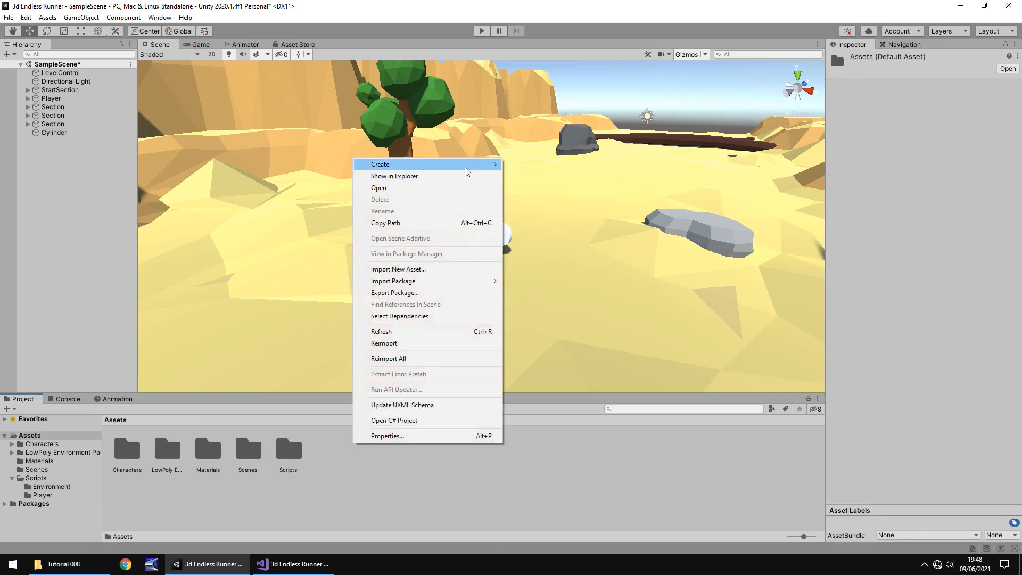
mouse_move(467, 166)
left_click(549, 154)
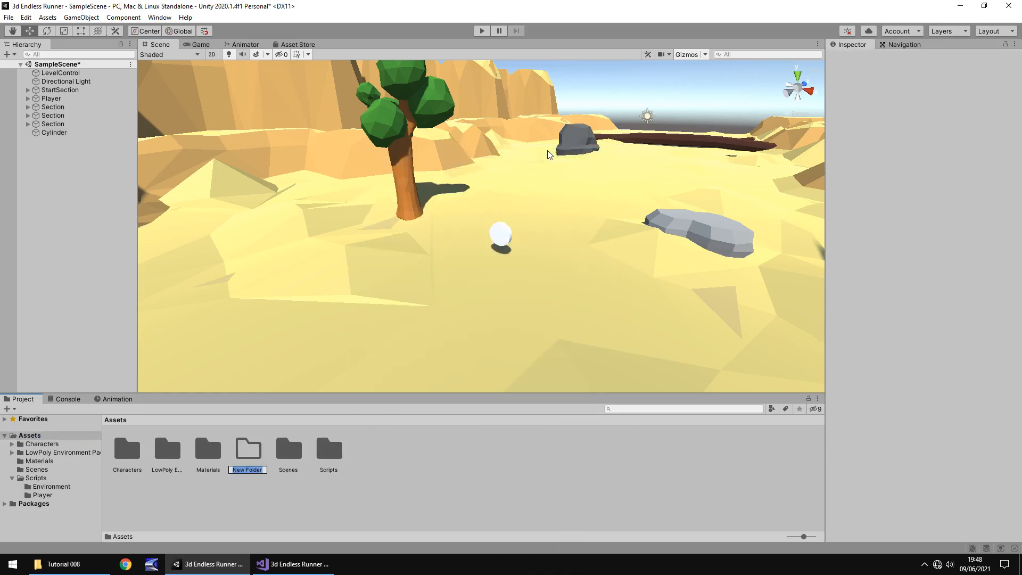
type("Textures")
key("Return")
key("Return")
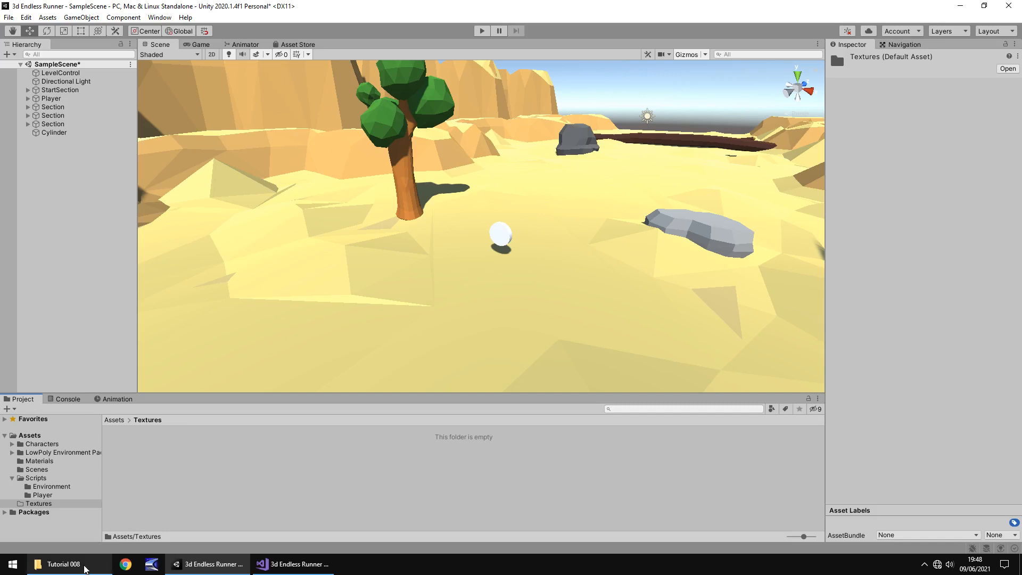
- Import the GoldCoin image from the Tutorial 008 folder in File Explorer into the project's Textures folder
left_click(85, 568)
left_click_drag(217, 114, 543, 481)
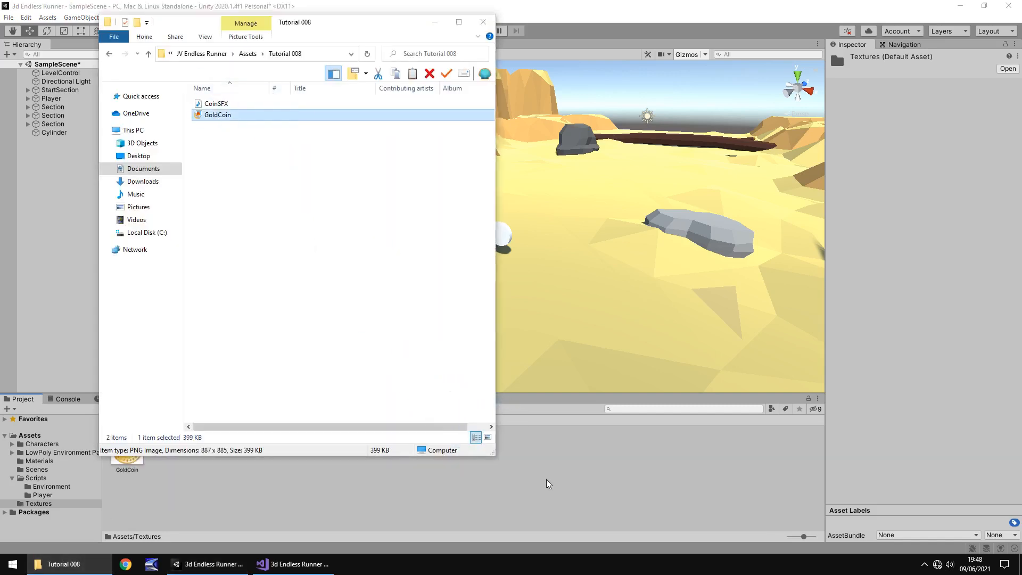
left_click(545, 479)
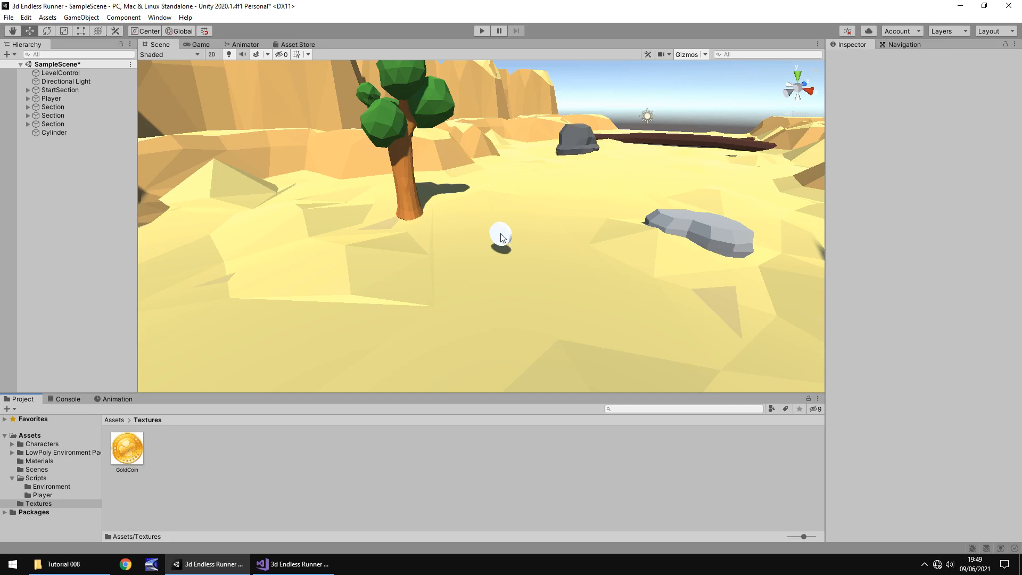
- Apply the GoldCoin texture to the cylinder and thin it by setting its Y scale to 0.01
left_click_drag(127, 449, 503, 240)
left_click(505, 237)
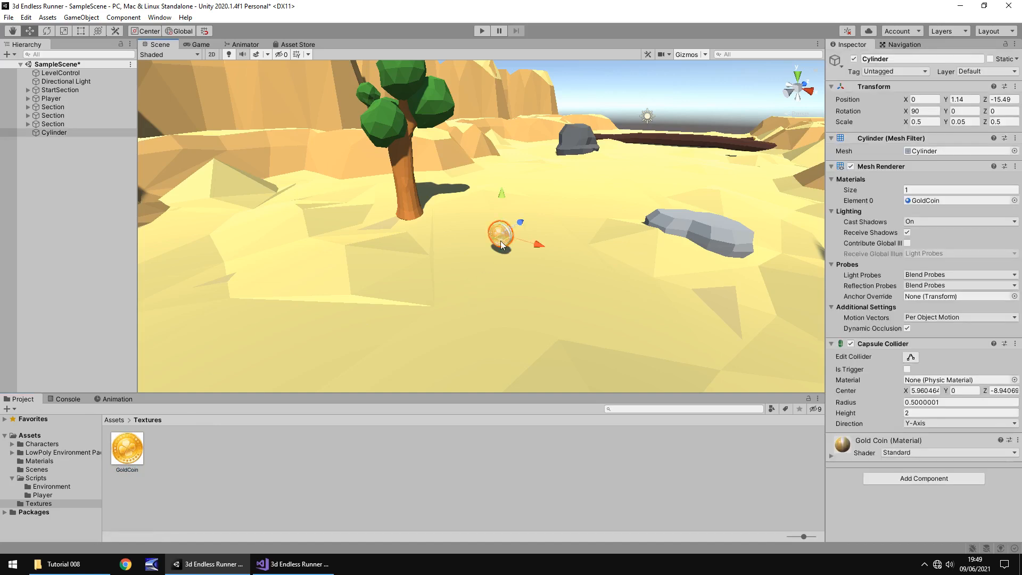
key("f")
left_click(974, 122)
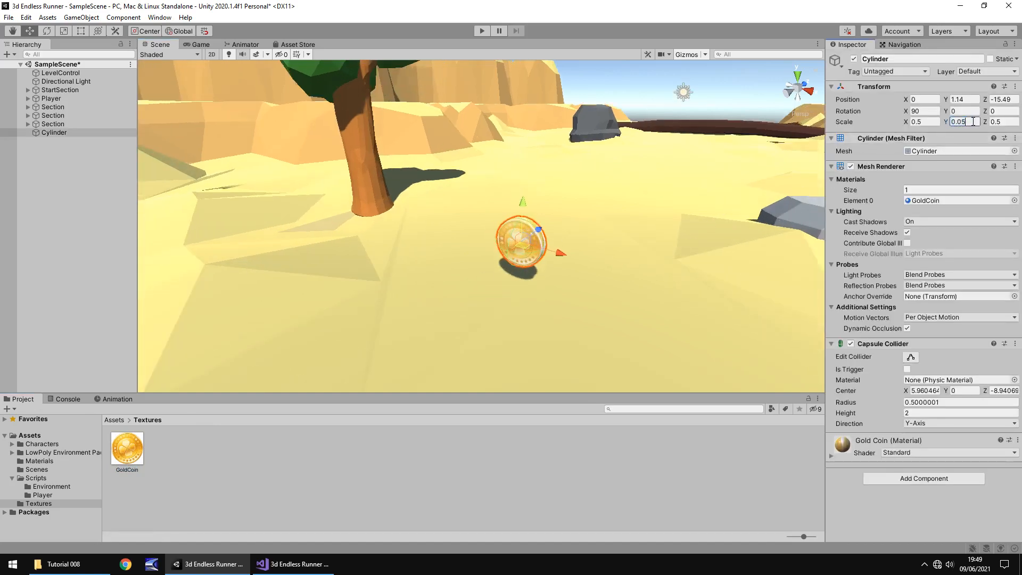
key("BackSpace")
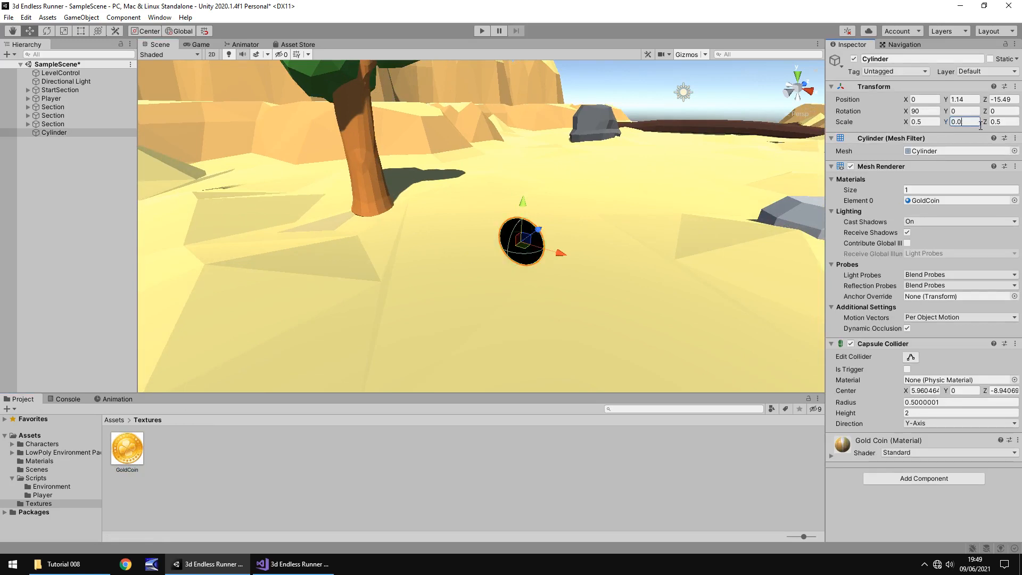
type("1")
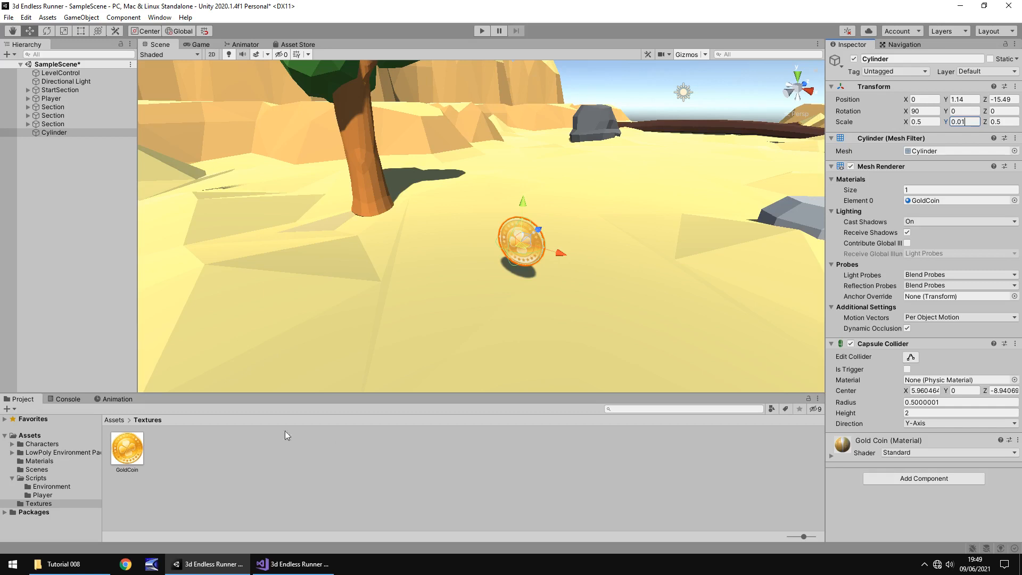
- Duplicate the GoldCoin texture and rename the copy GoldCoin_N
left_click(130, 449)
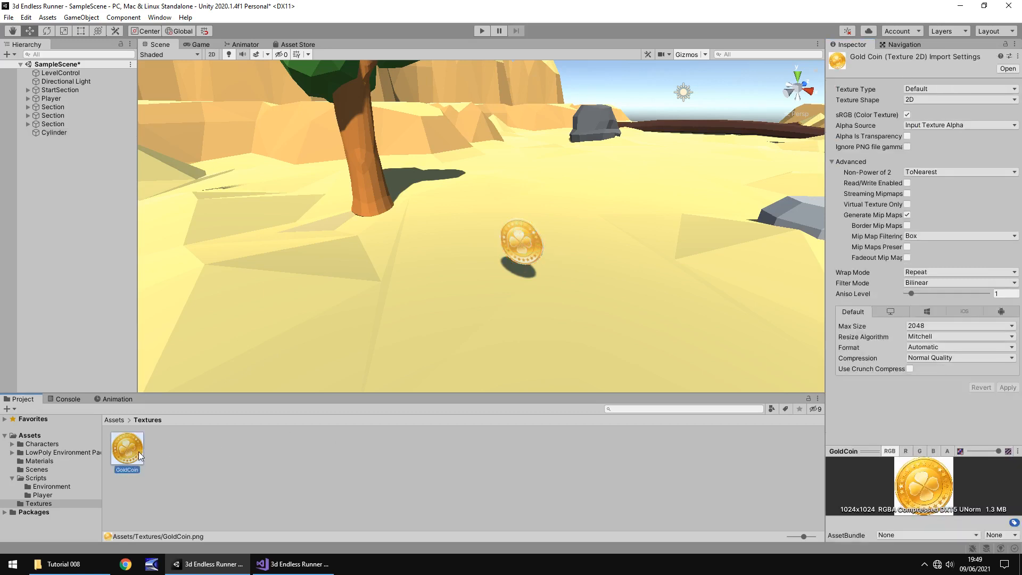
key("ctrl+d")
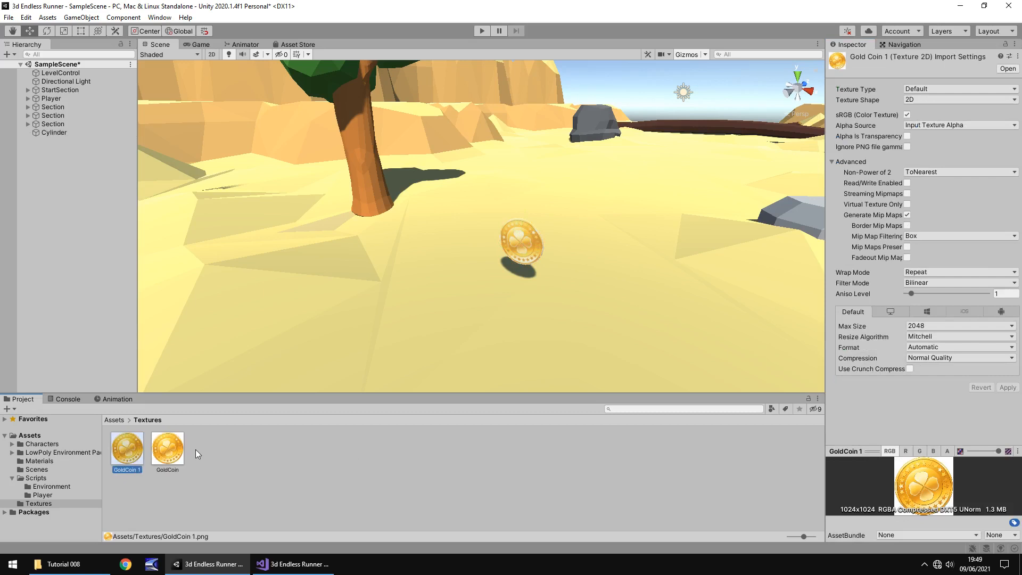
left_click(137, 470)
left_click(136, 470)
key("BackSpace")
type("_N")
key("Return")
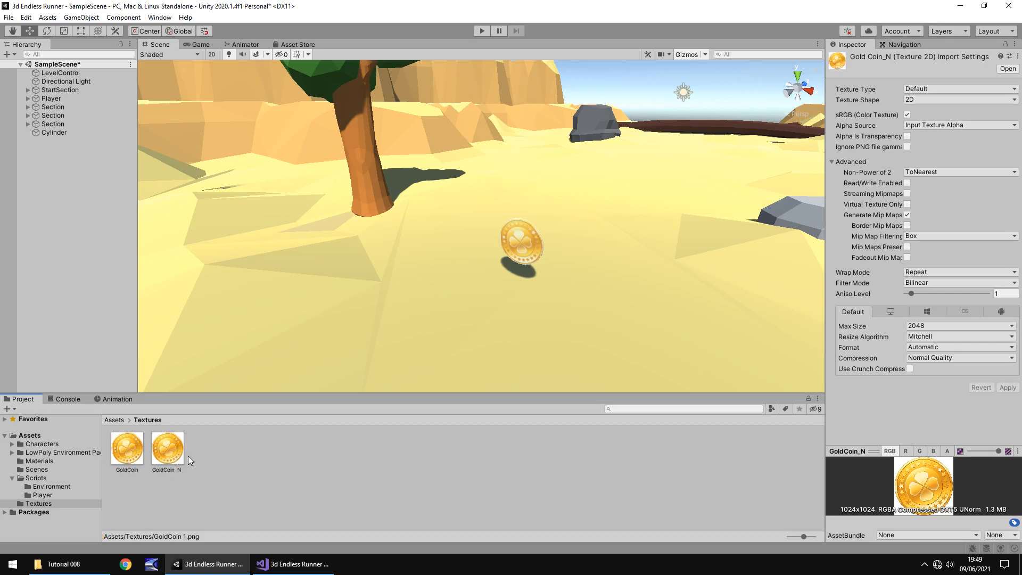
- Set the texture type of GoldCoin_N to Normal map and apply the import settings
left_click(174, 447)
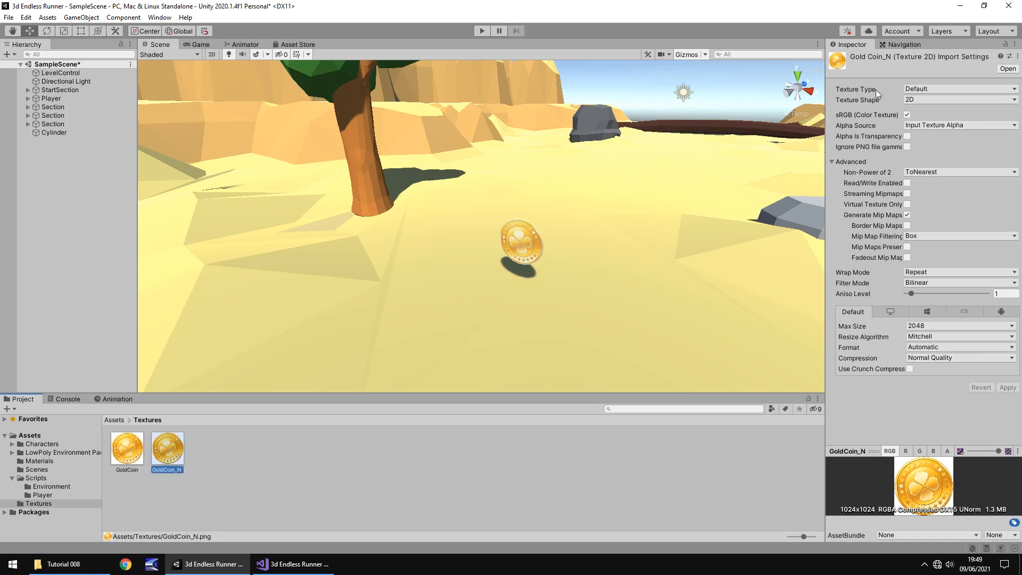
left_click(943, 89)
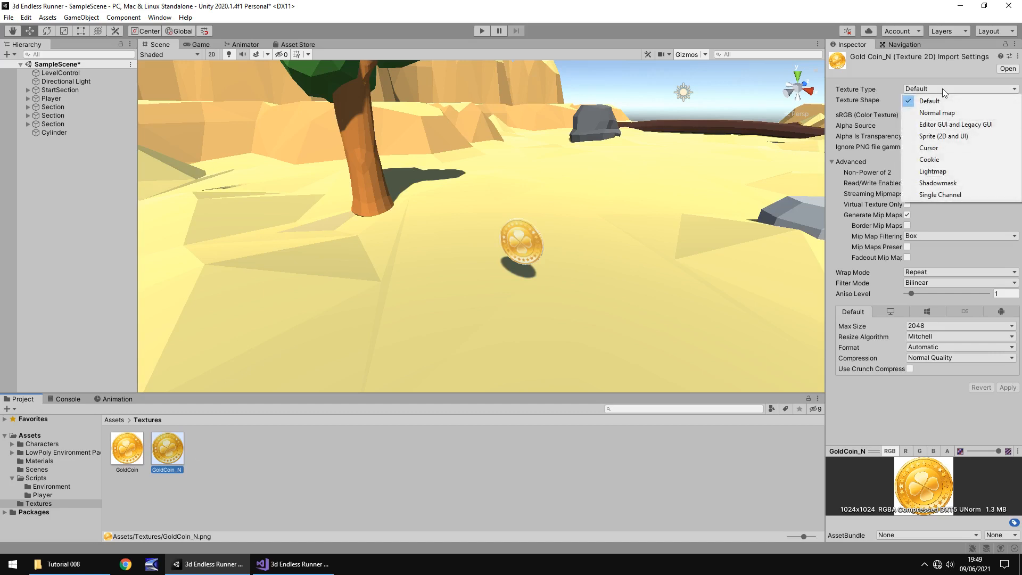
left_click(931, 113)
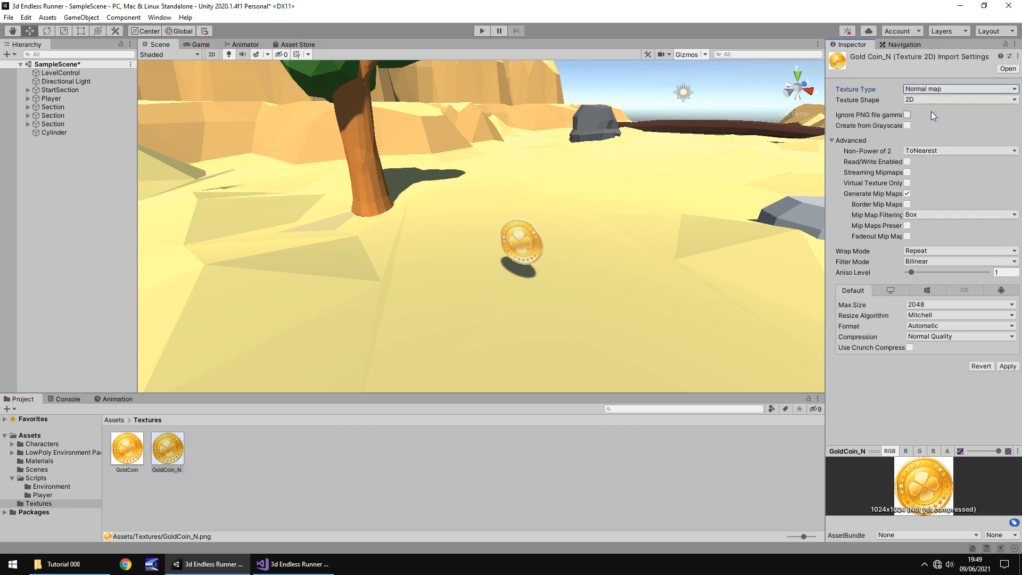
left_click(1001, 367)
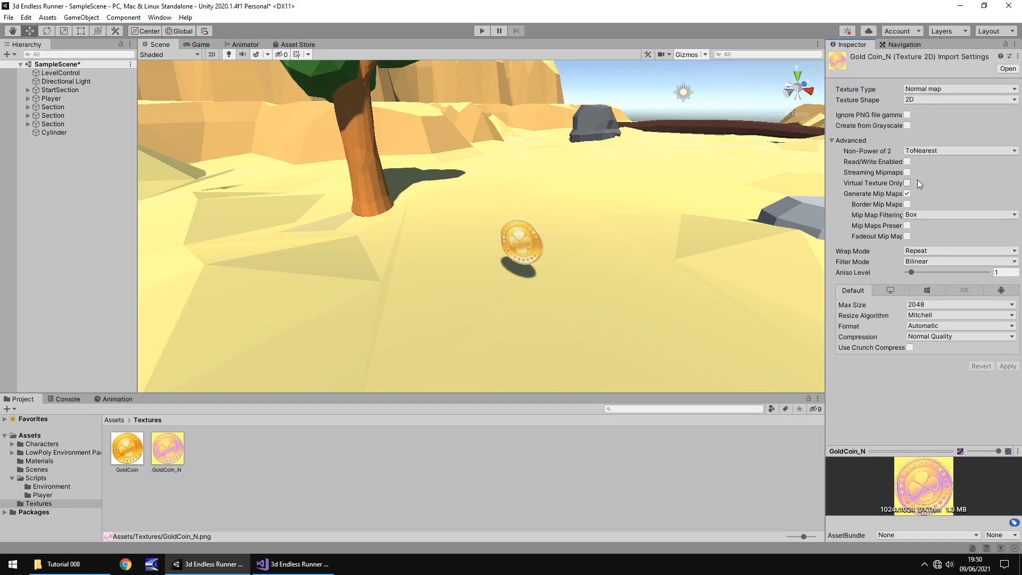
- Assign the GoldCoin_N texture as the main normal map of the cylinder's Gold Coin material
left_click(526, 239)
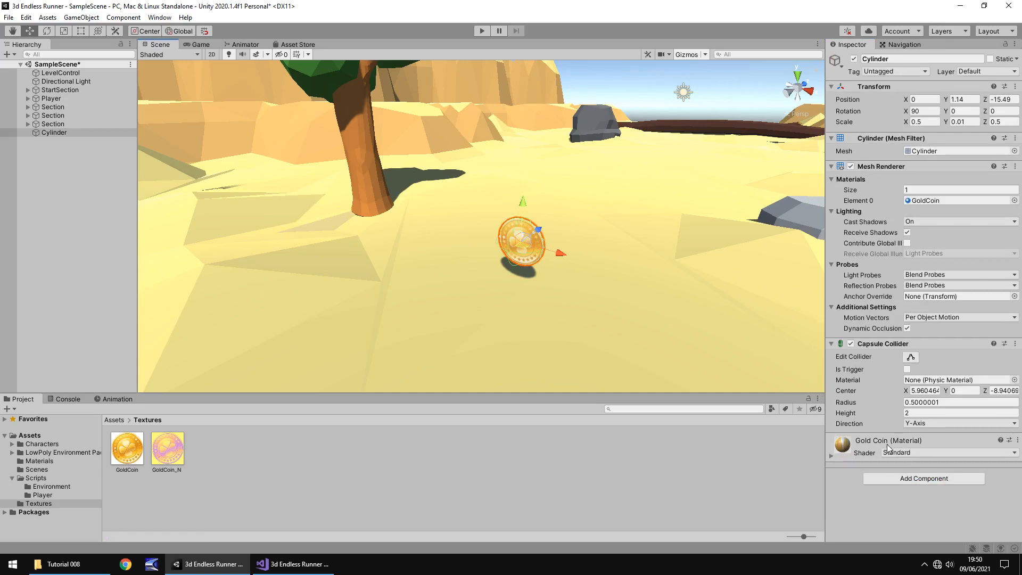
left_click(831, 456)
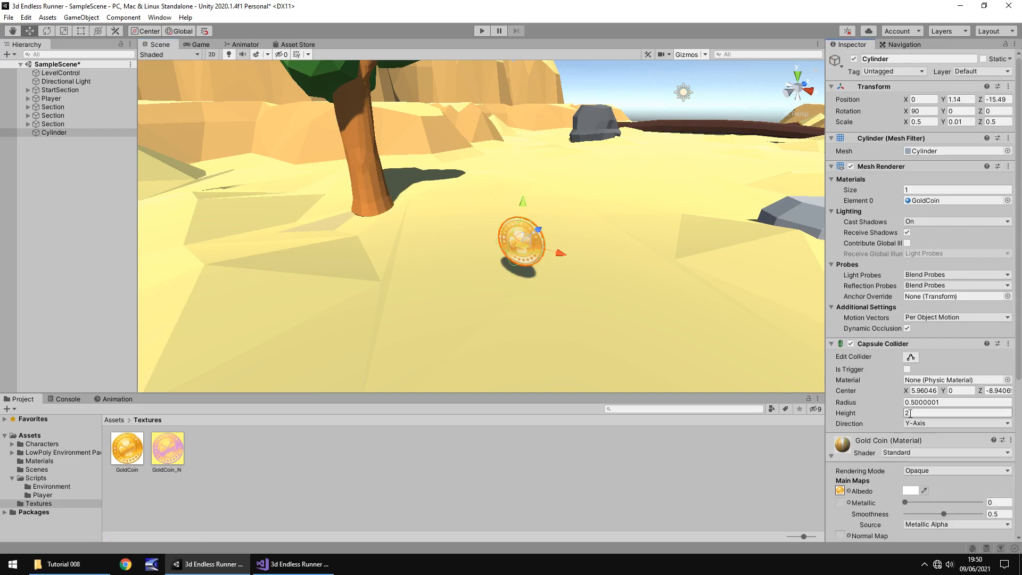
scroll(903, 420, "down", 5)
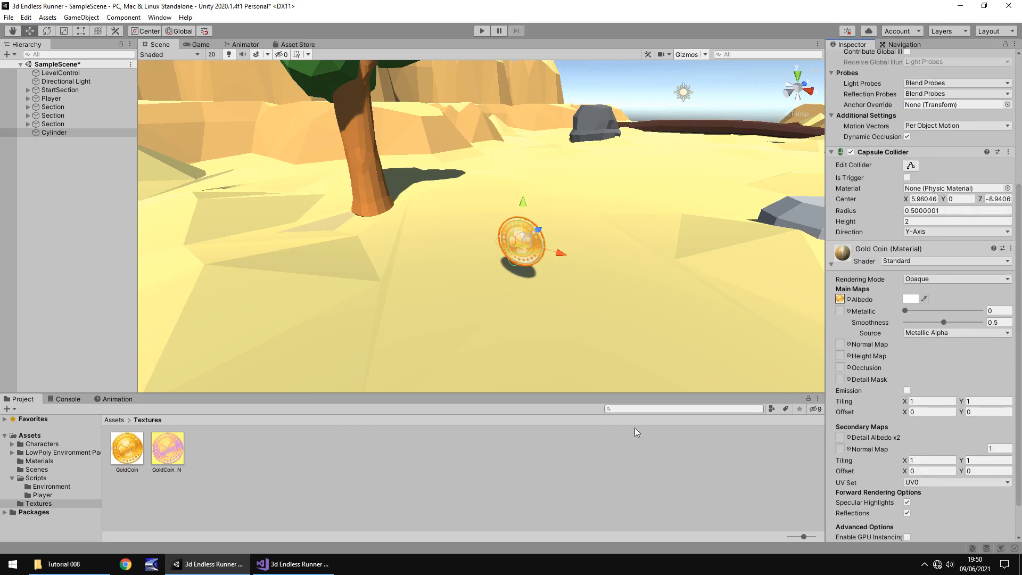
mouse_move(171, 450)
left_mouse_down()
mouse_move(418, 477)
mouse_move(817, 424)
mouse_move(850, 352)
mouse_move(844, 345)
left_mouse_up()
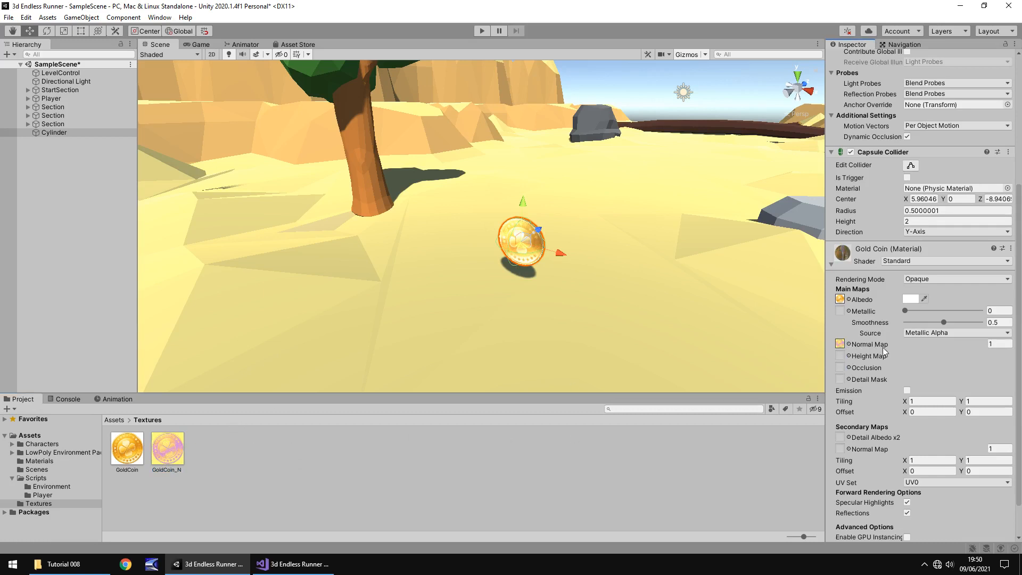
- Enable Create from Grayscale for the GoldCoin_N normal map texture and apply the import settings
left_click(174, 450)
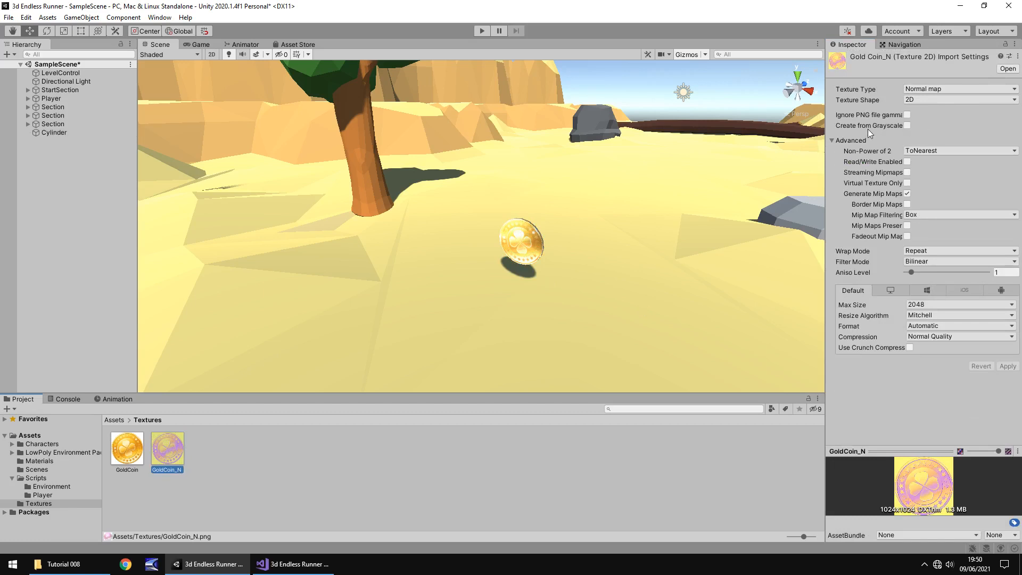
left_click(906, 125)
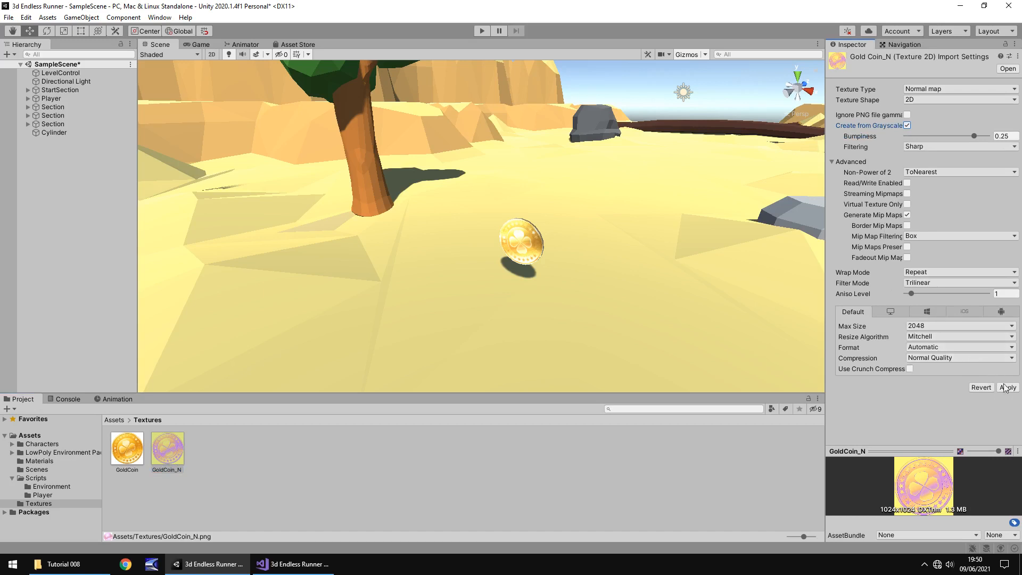
left_click(1008, 388)
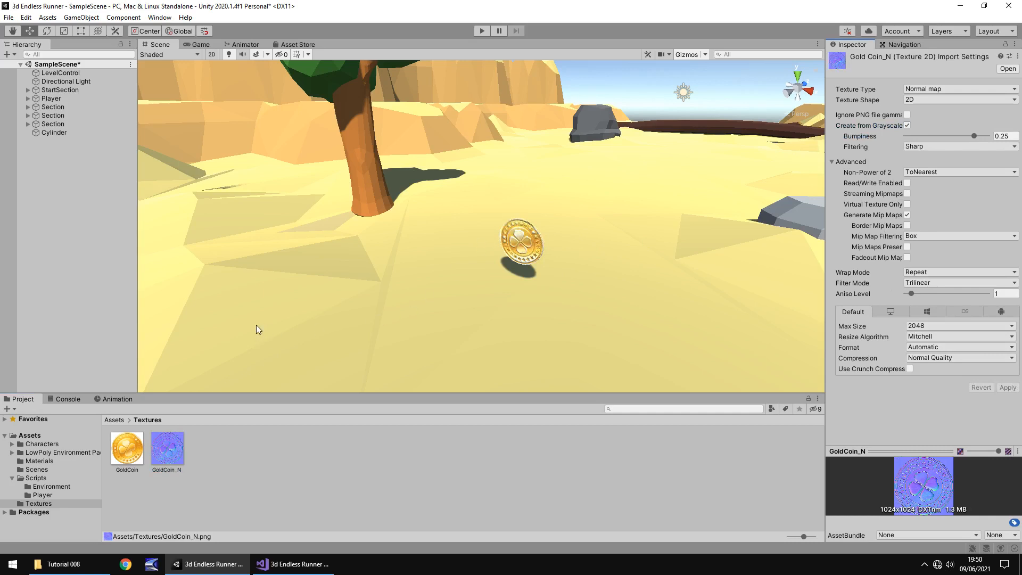
- Set the GoldCoin material's smoothness source to Albedo Alpha, with metallic at 1 and smoothness at 0
left_click(40, 461)
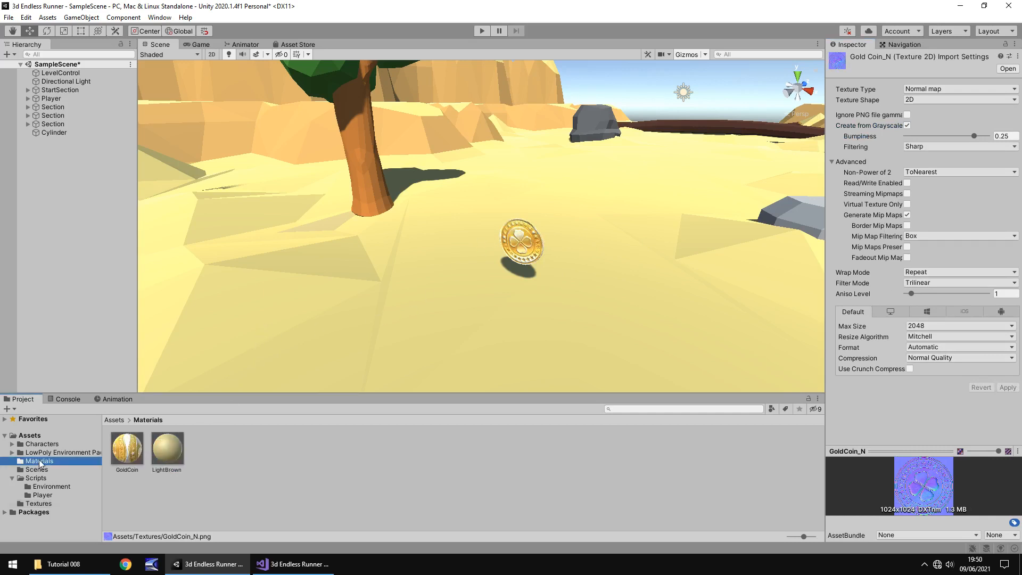
left_click(127, 450)
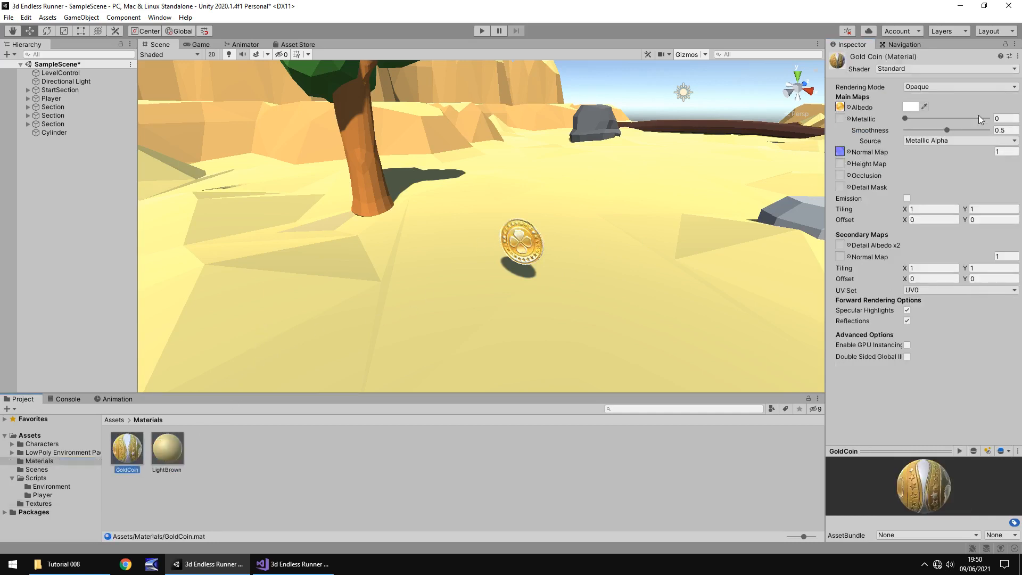
left_click(947, 140)
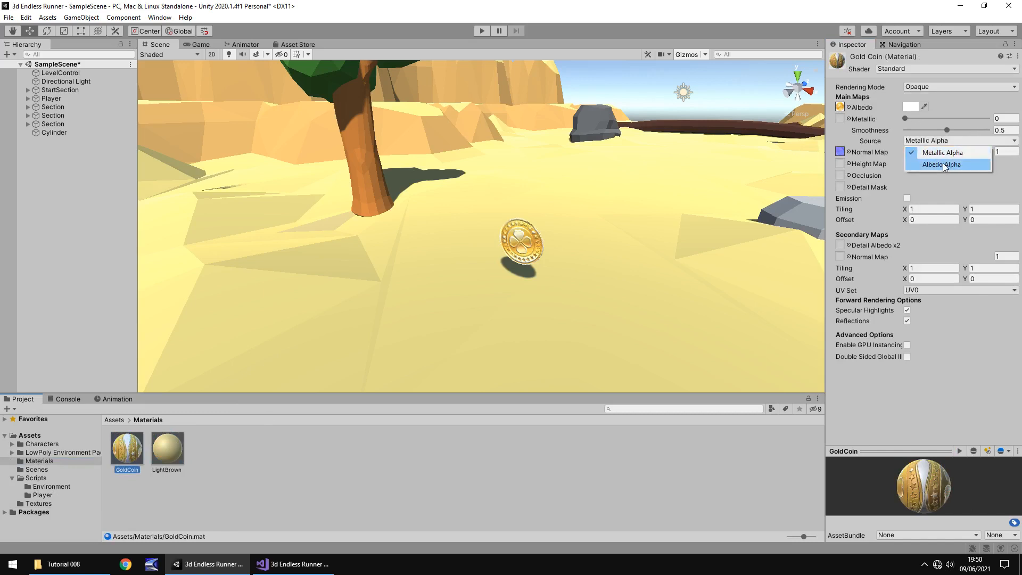
left_click(943, 164)
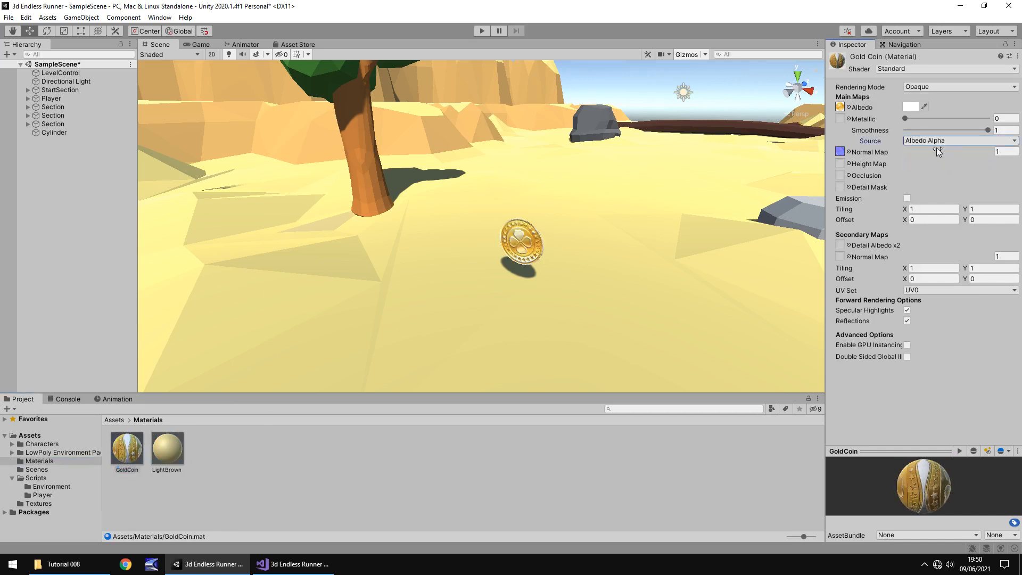
left_click_drag(905, 119, 893, 139)
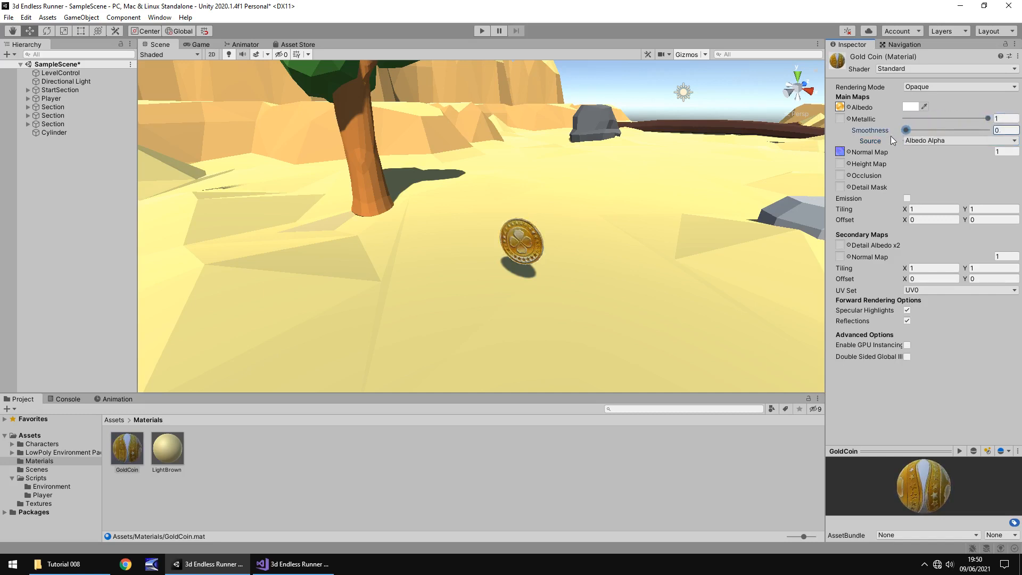
- Adjust the GoldCoin material to a smoothness of about 0.235 and a metallic value of about 0.6
scroll(602, 218, "up", 6)
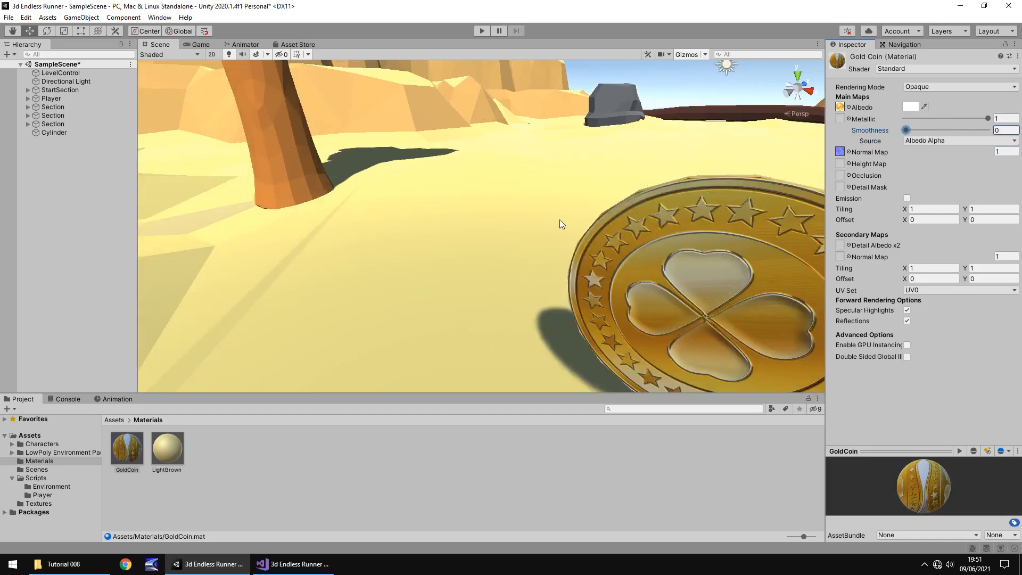
right_click_drag(560, 219, 698, 224)
middle_click_drag(655, 221, 596, 193)
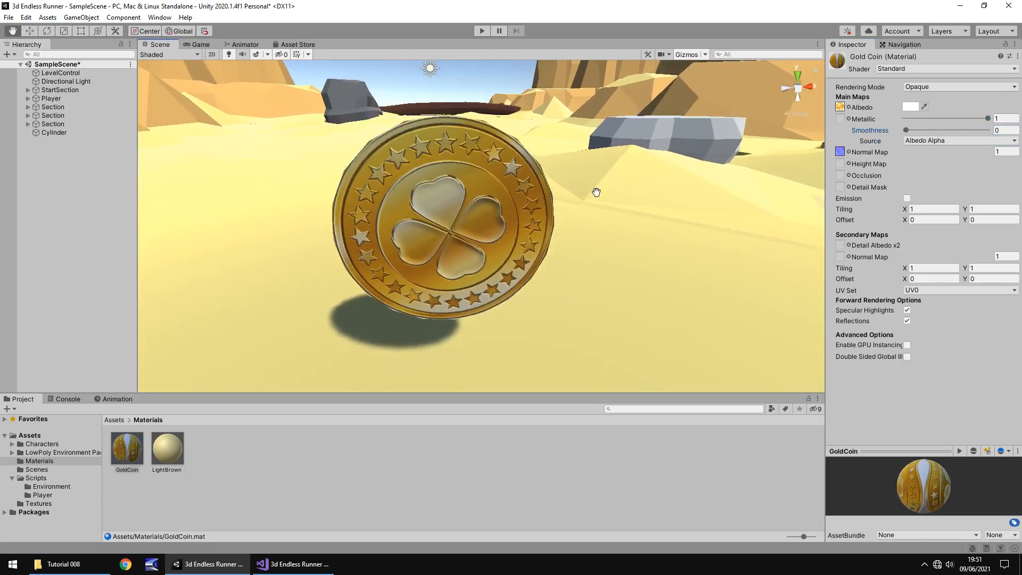
scroll(585, 192, "down", 5)
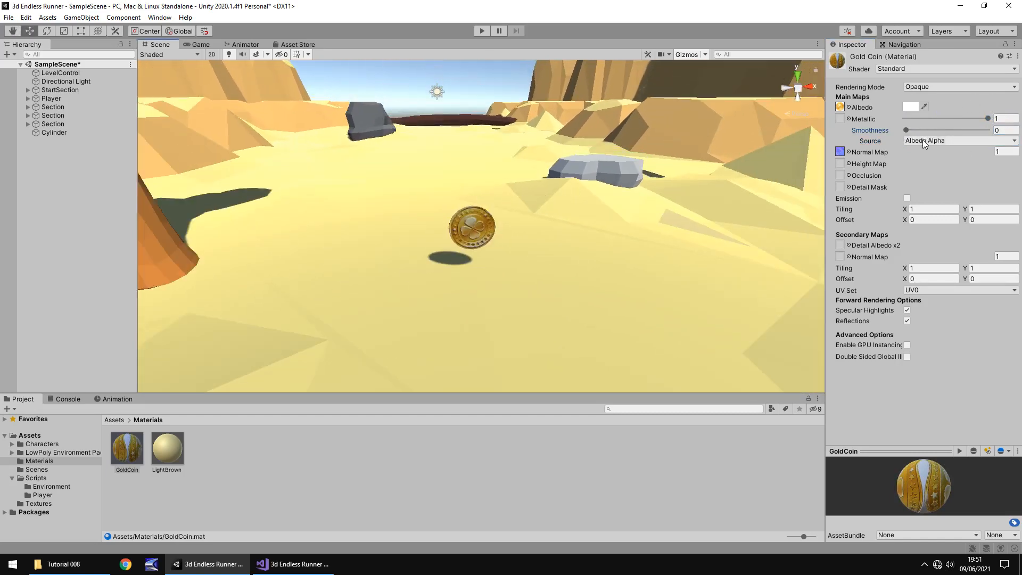
left_click_drag(907, 130, 926, 129)
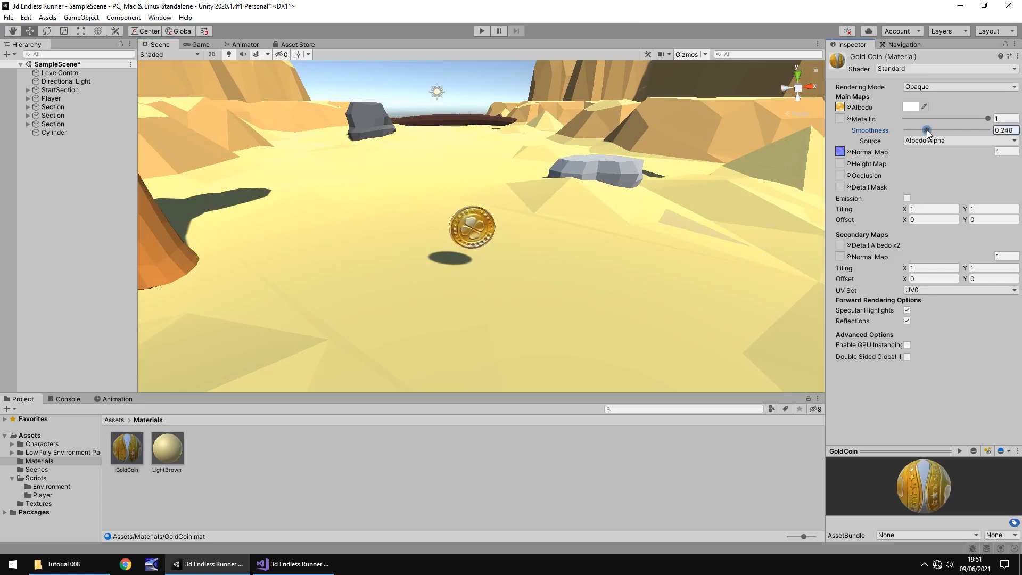
left_click_drag(988, 119, 954, 126)
- Inspect the coin from another angle in the scene, then briefly run the game and stop it
right_click_drag(569, 194, 485, 208)
middle_click_drag(672, 209, 414, 232)
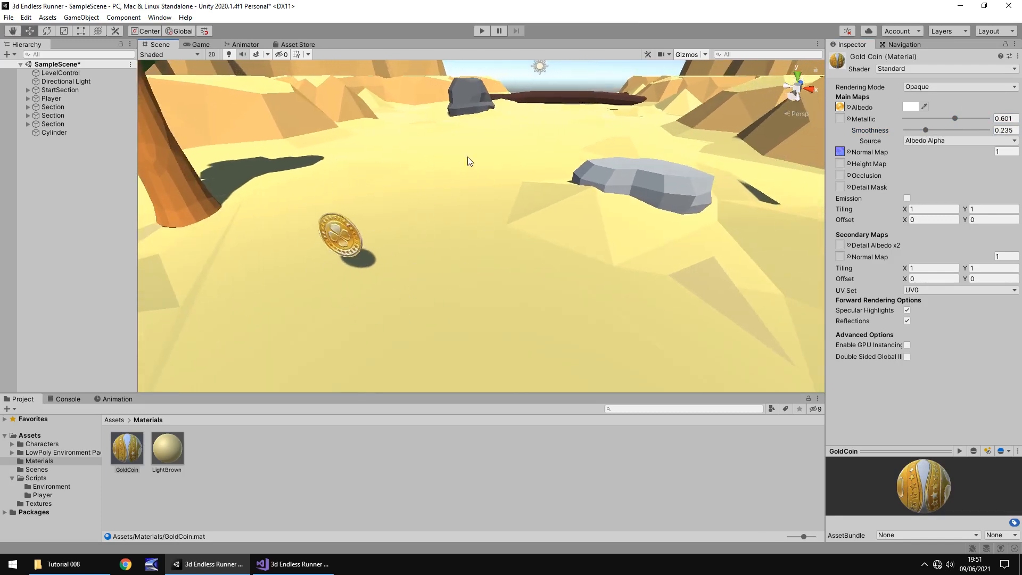
left_click(482, 30)
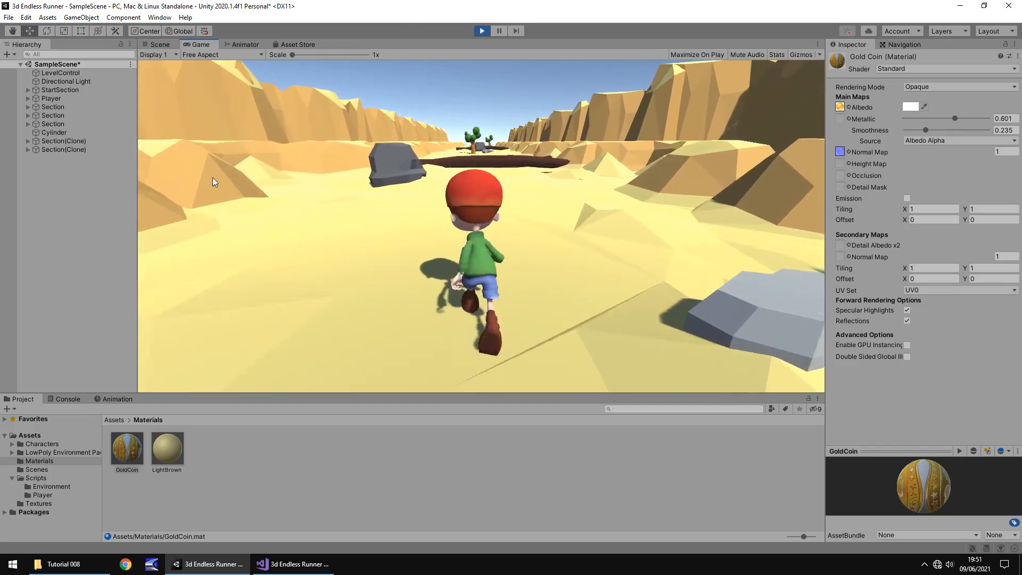
key("ctrl+p")
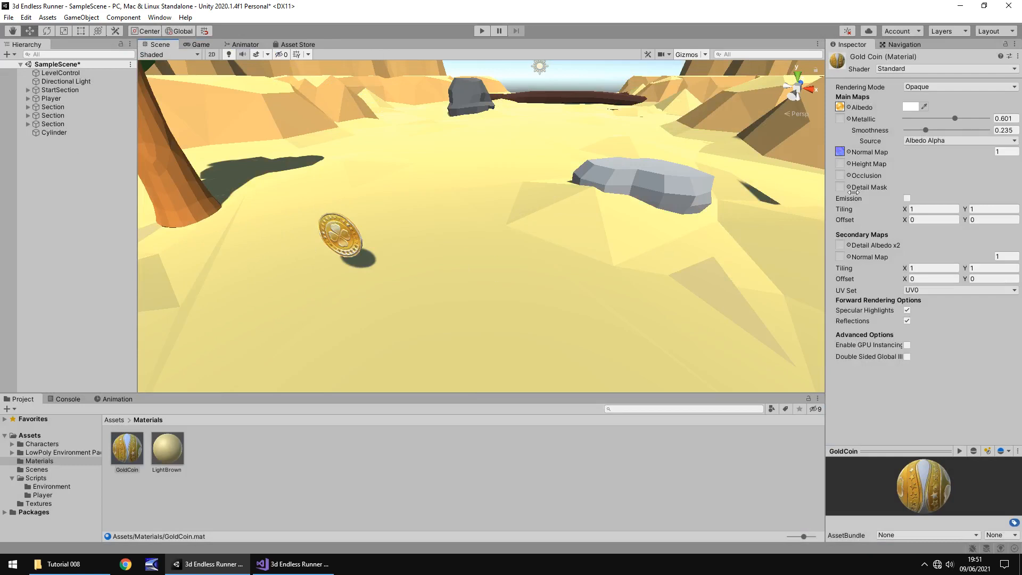
- Tint the GoldCoin material's albedo a saturated yellow, FFFA00
left_click(912, 107)
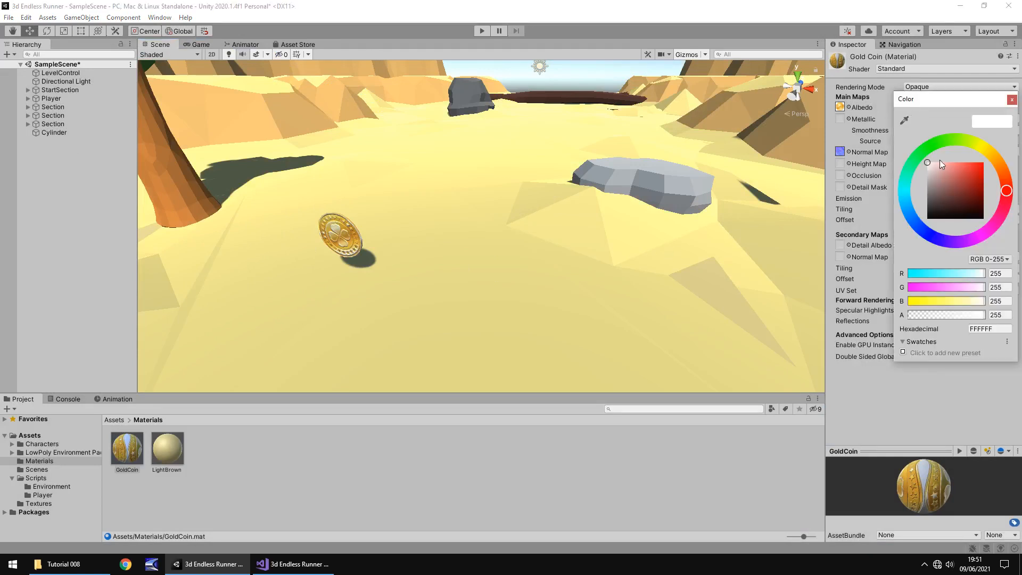
left_click(982, 149)
left_click_drag(960, 186, 983, 163)
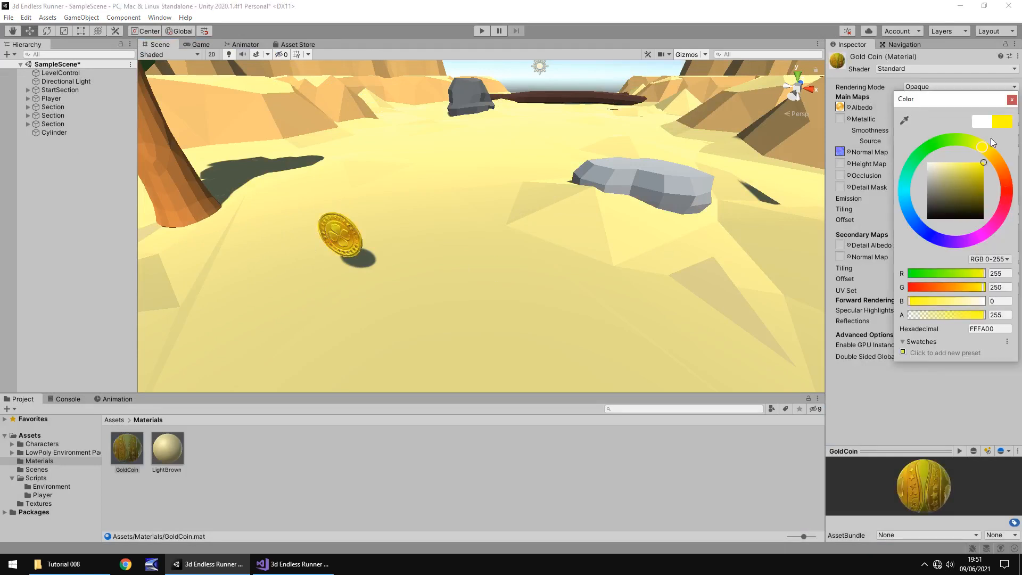
left_click(1011, 99)
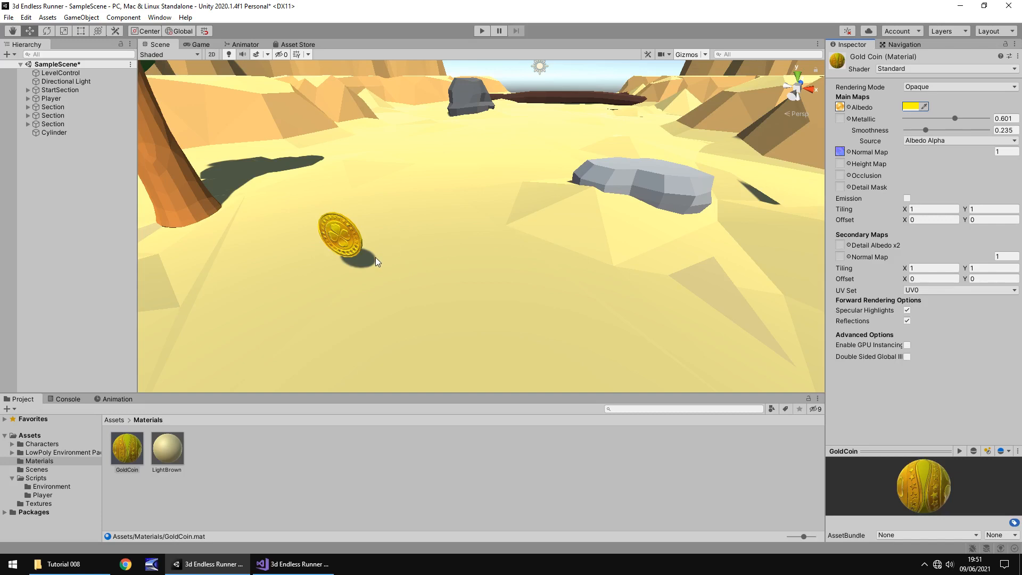
- Create a folder named Collectables inside the Scripts folder and open it
left_click(36, 477)
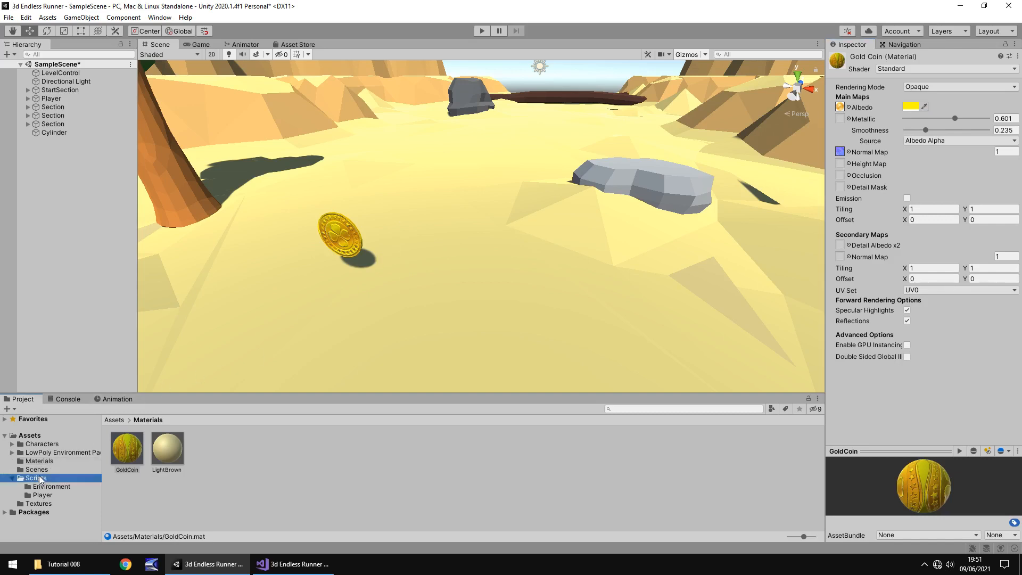
right_click(224, 459)
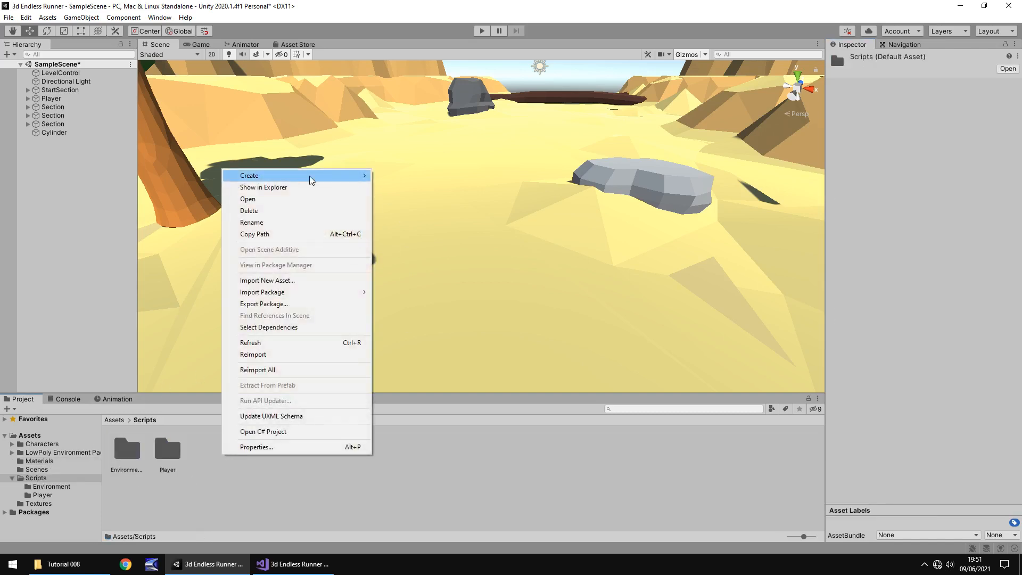
mouse_move(310, 178)
left_click(403, 153)
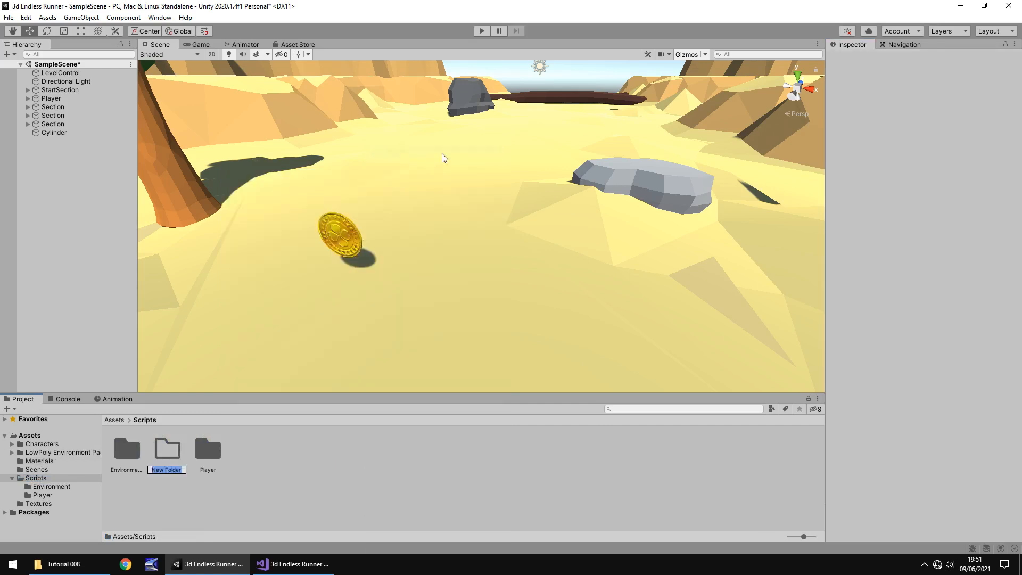
type("Collectables")
key("Return")
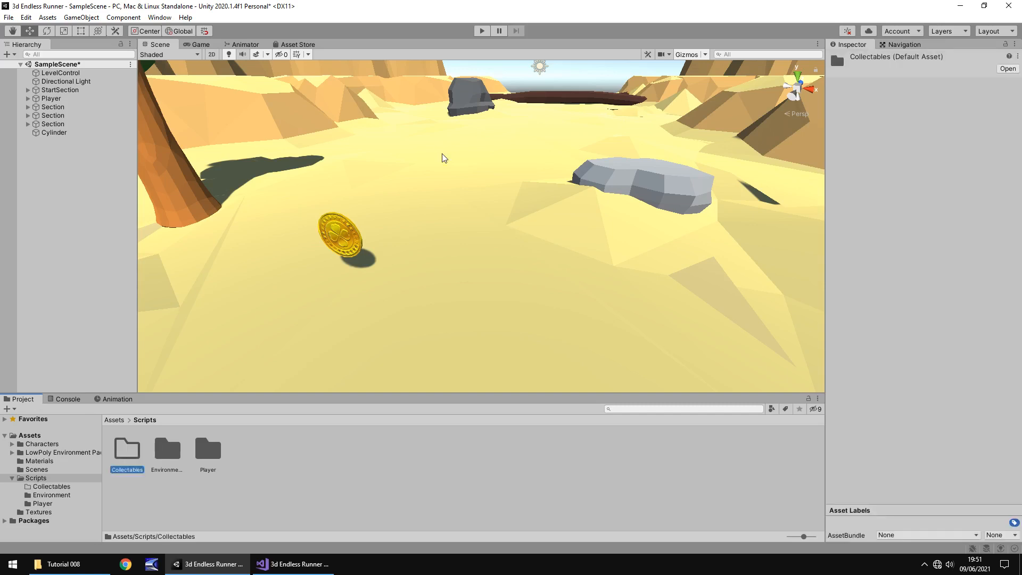
key("Return")
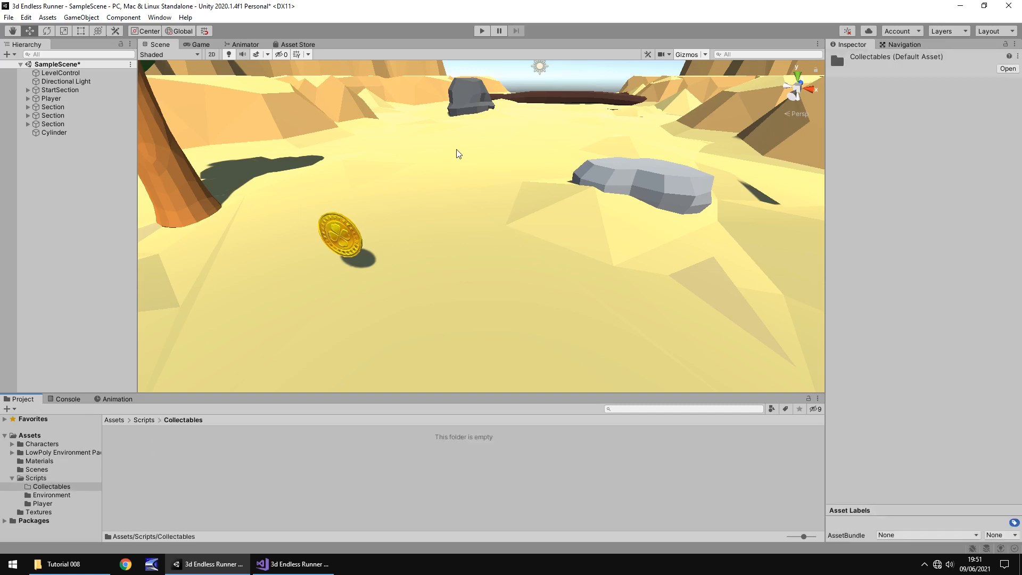
- Create a C# script named RotateObject in the Collectables folder and open it in Visual Studio
right_click(128, 458)
mouse_move(245, 177)
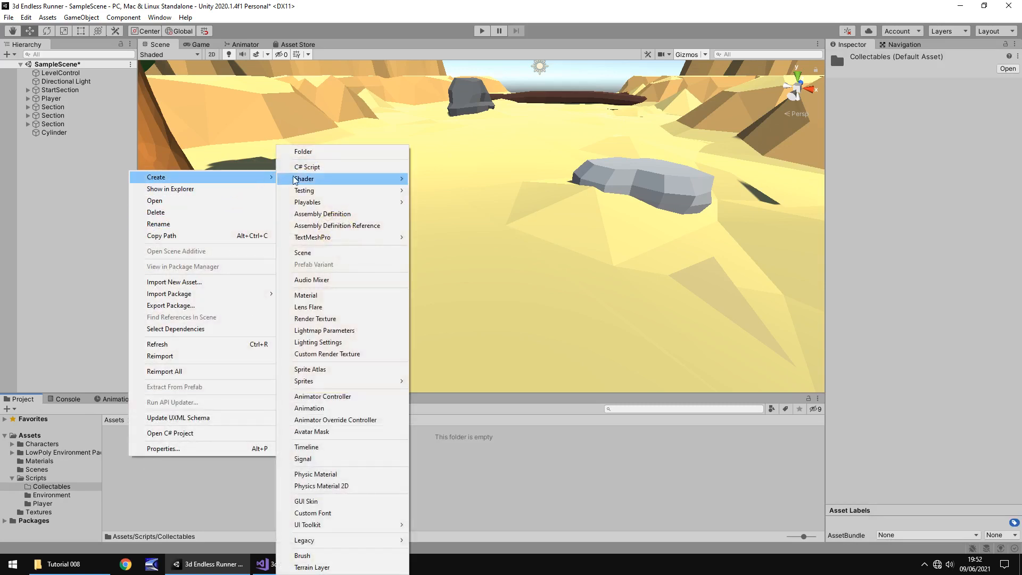
left_click(307, 167)
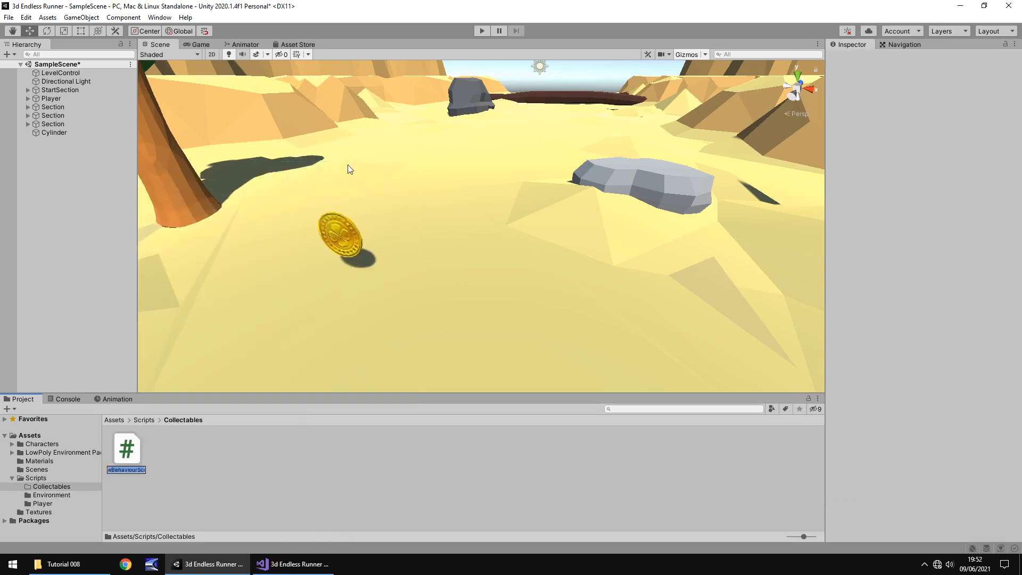
type("RotateObject")
key("Return")
key("Return")
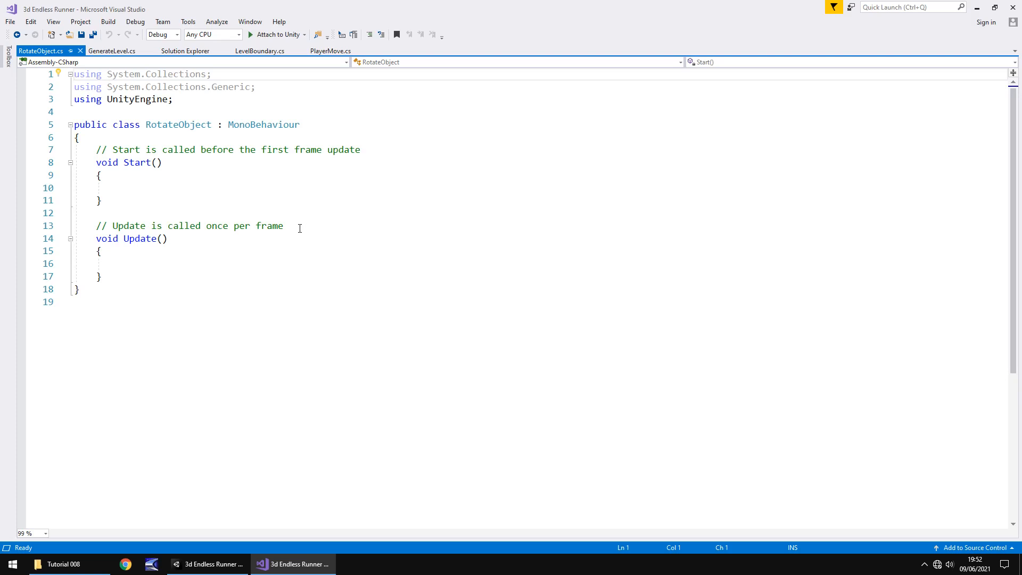
- Delete the Start method and the default comments from the RotateObject class, leaving blank space above Update
left_click_drag(300, 228, 66, 154)
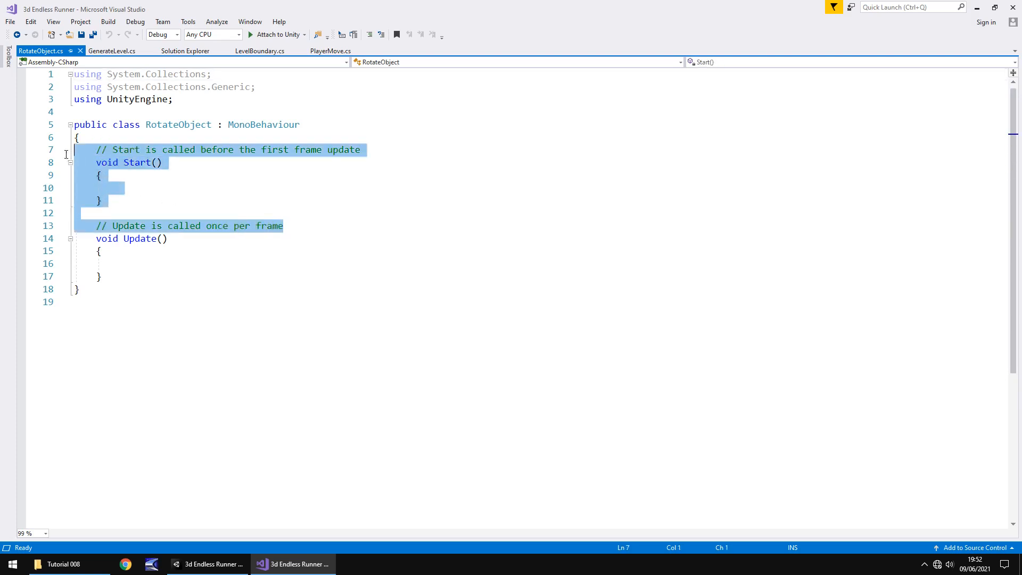
key("BackSpace")
key("Return")
- Declare the variable "public int rotateSpeed = 1;" at the beginning of the RotateObject class
left_click(163, 152)
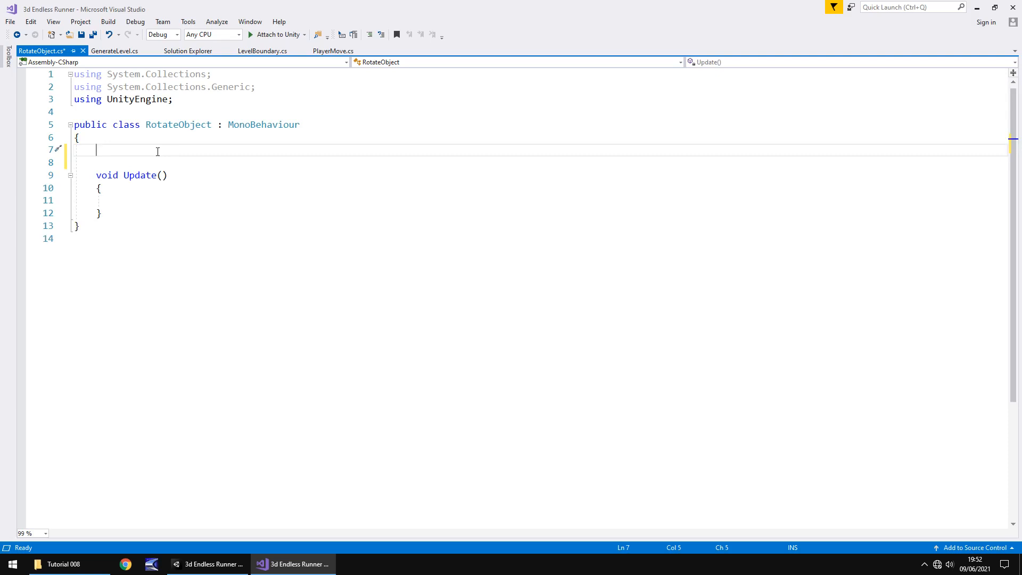
type("publi")
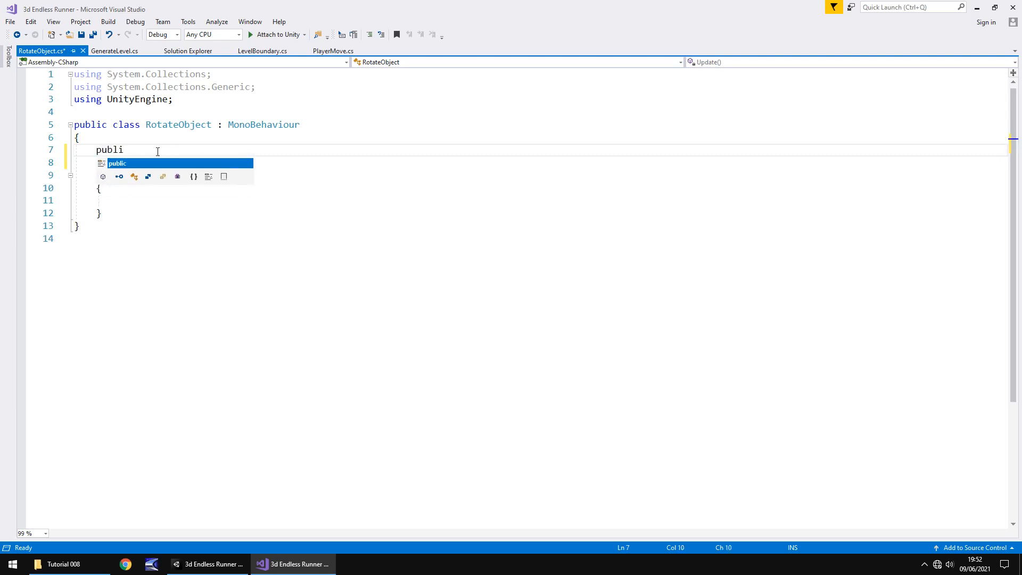
type("c int")
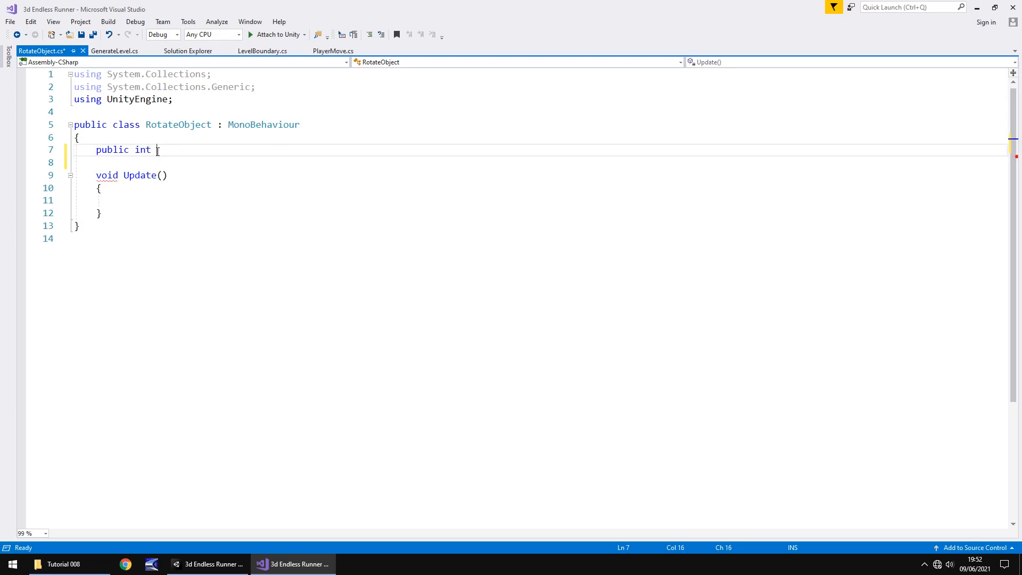
type("rotateSpeed")
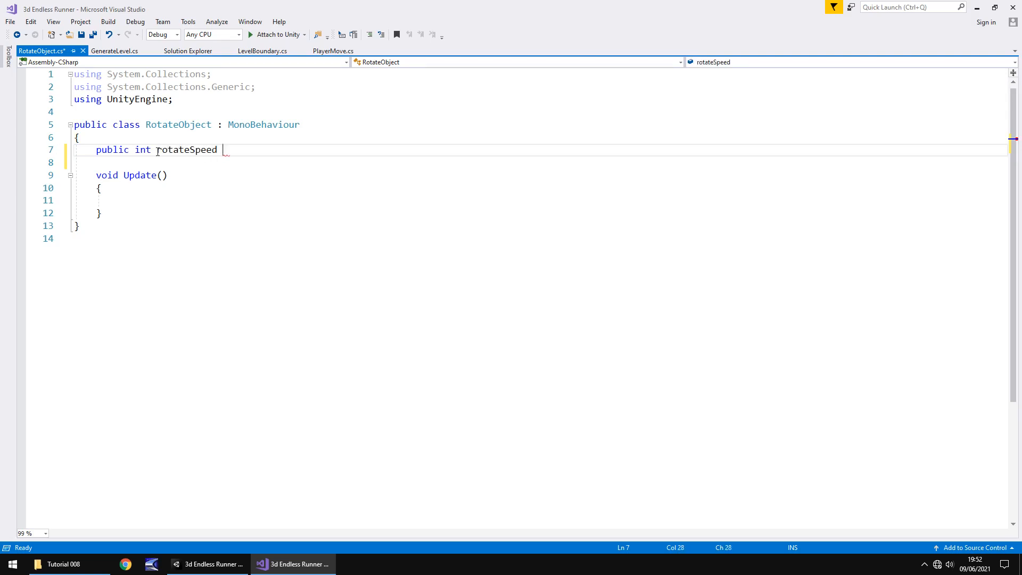
type(" = 1;")
- Add "transform.Rotate(0, rotateSpeed, 0, Space.World);" inside the Update method and save the script
left_click(202, 201)
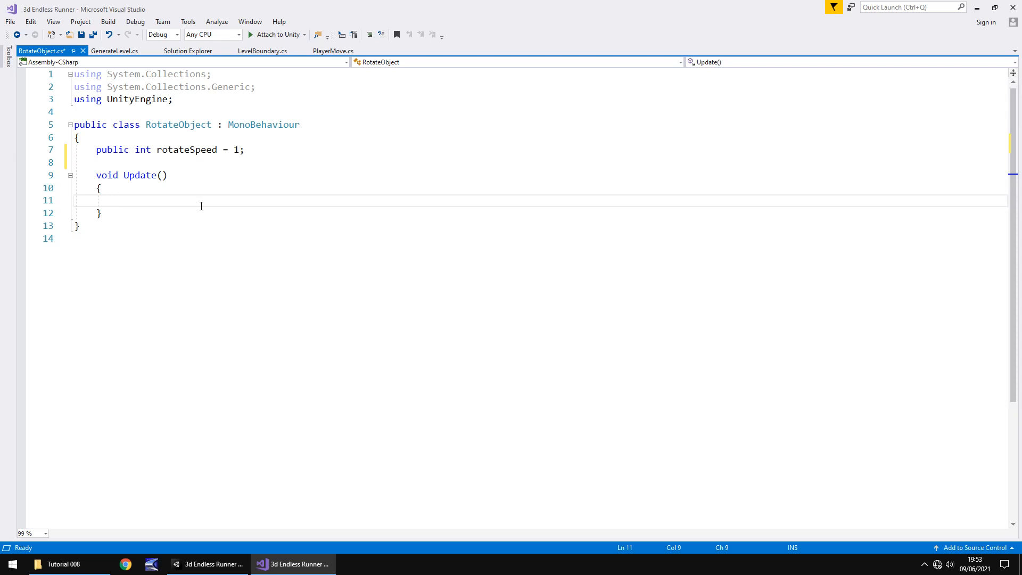
type("tra")
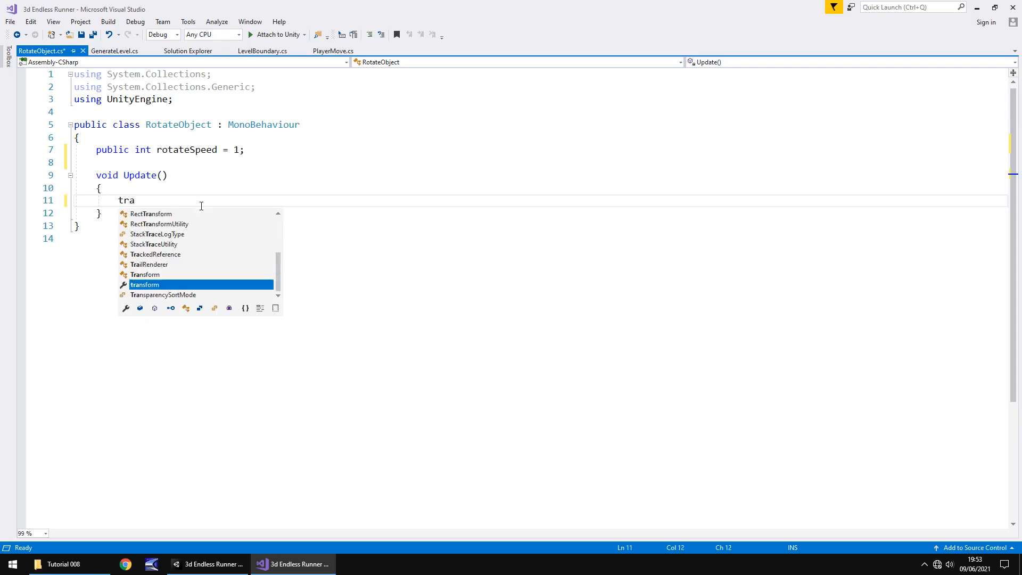
type("nsform")
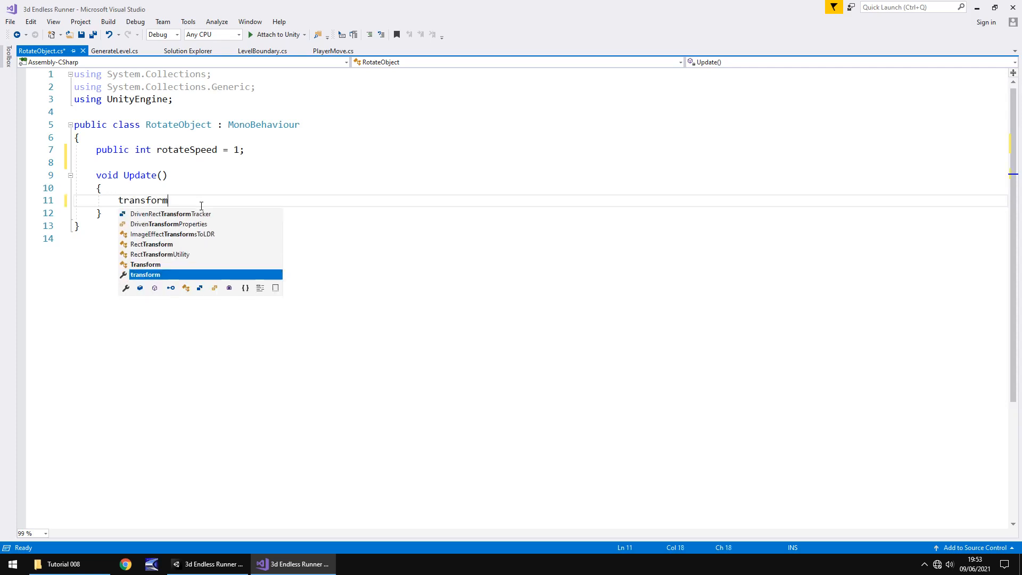
type(".R")
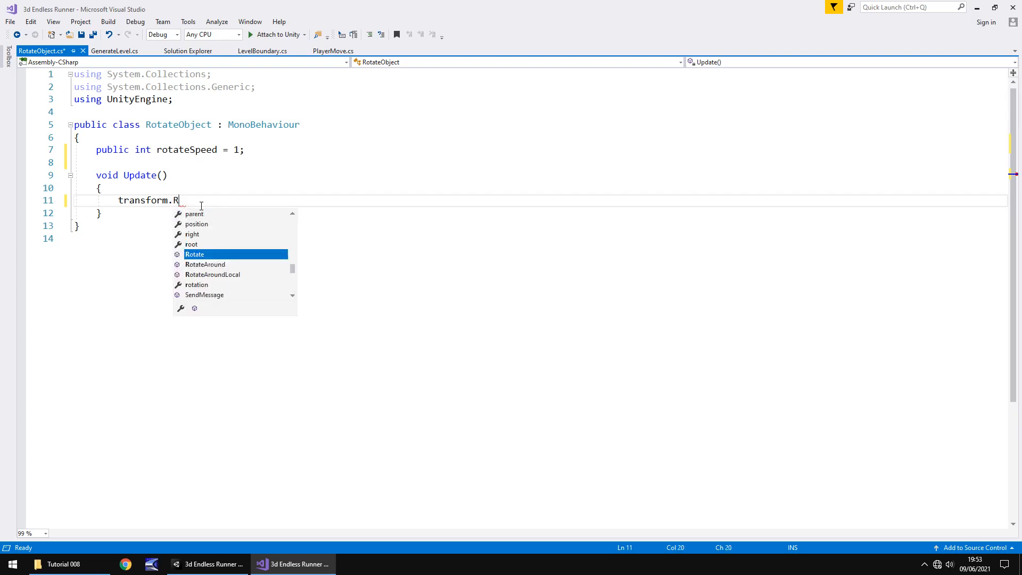
type("otate")
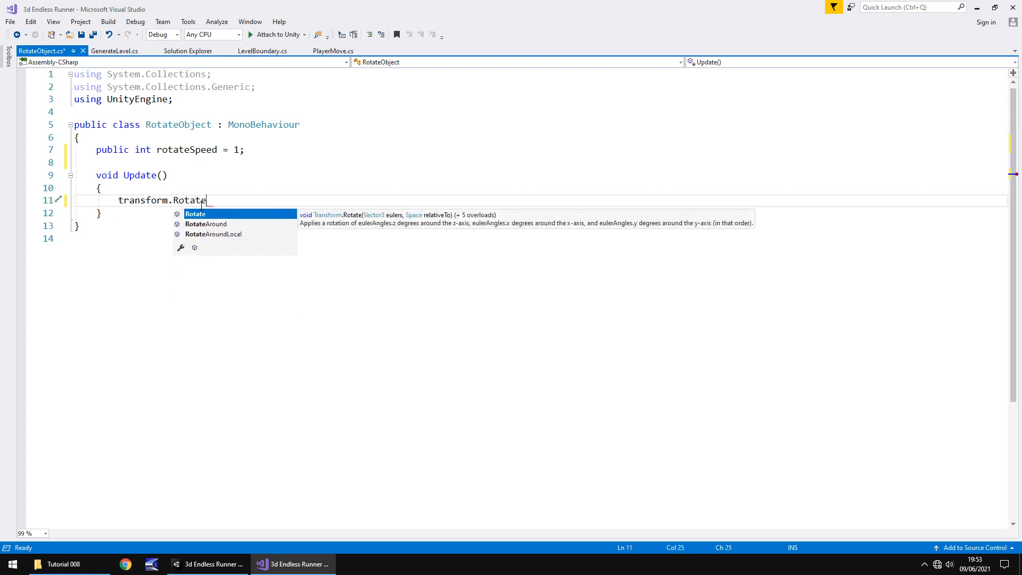
type("(")
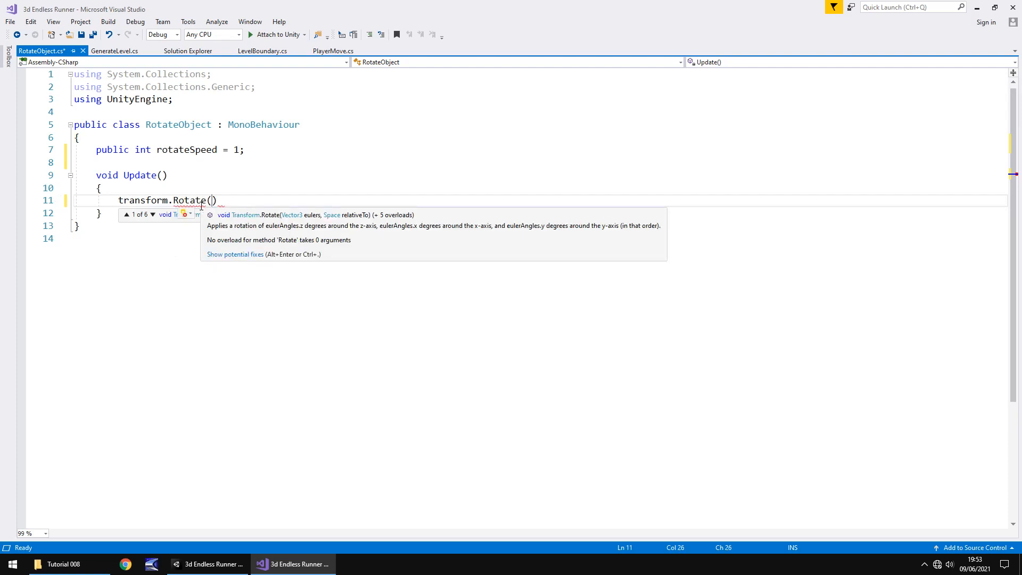
type("0,")
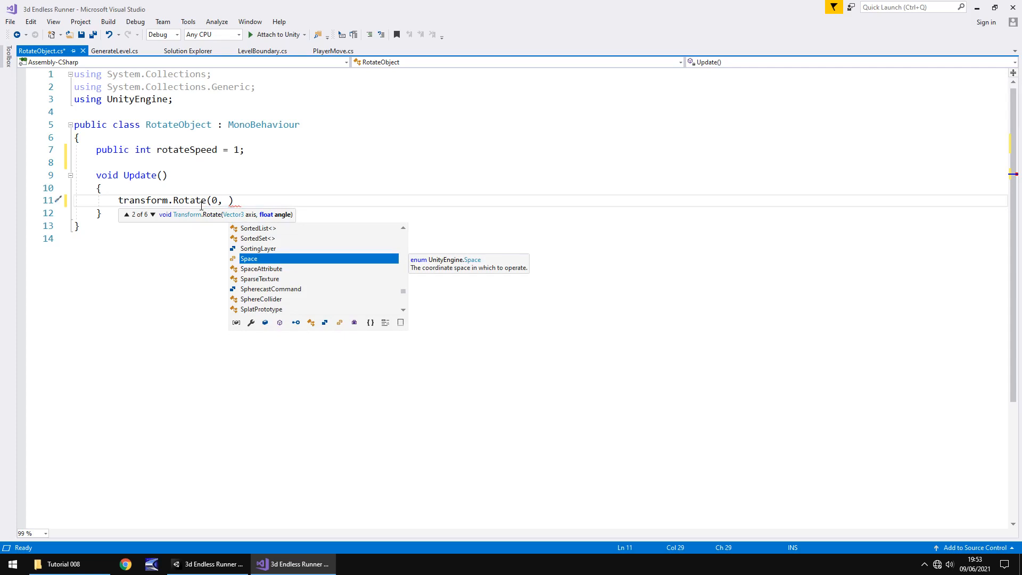
type("rotate")
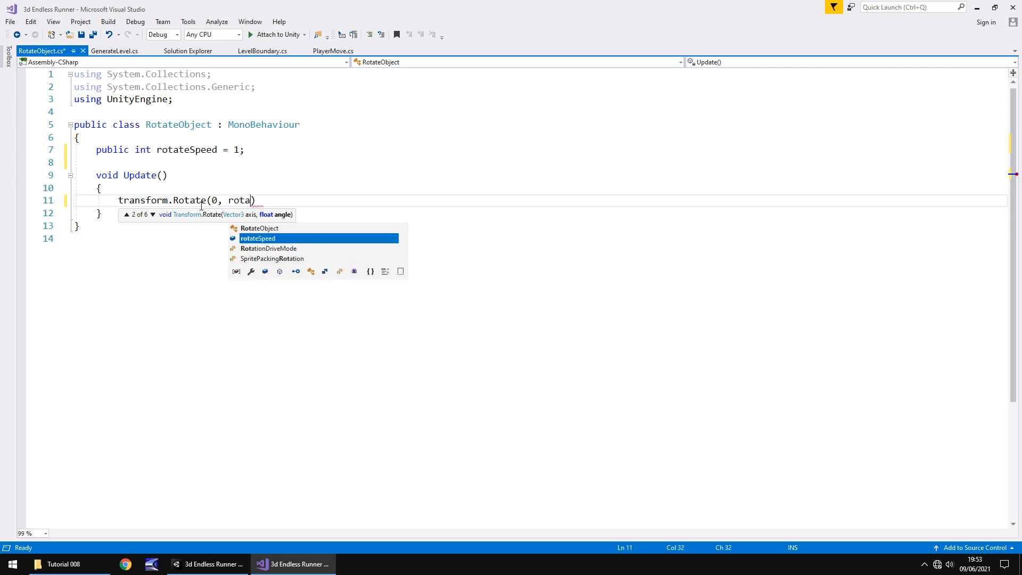
type("Speed")
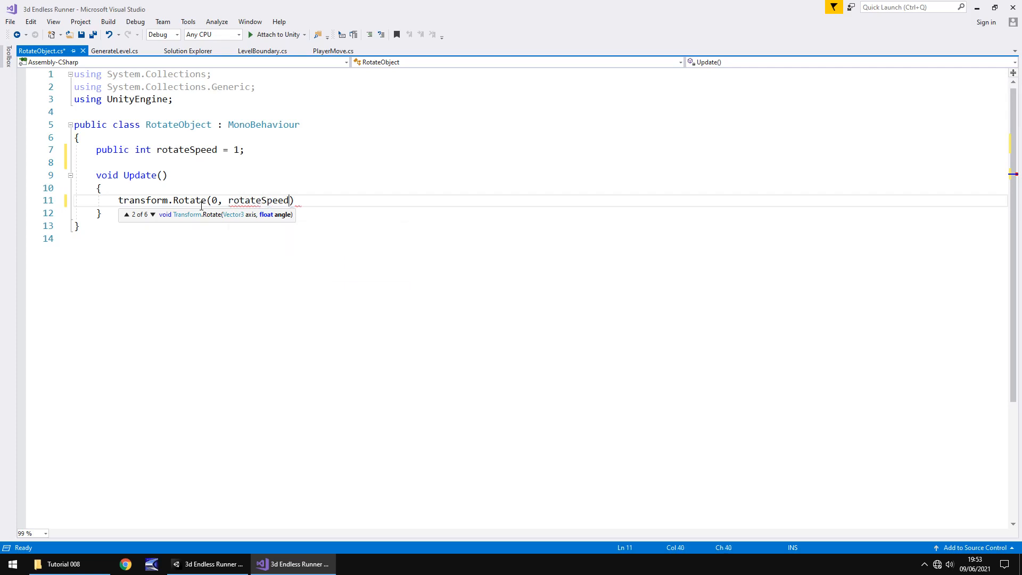
type(", 0")
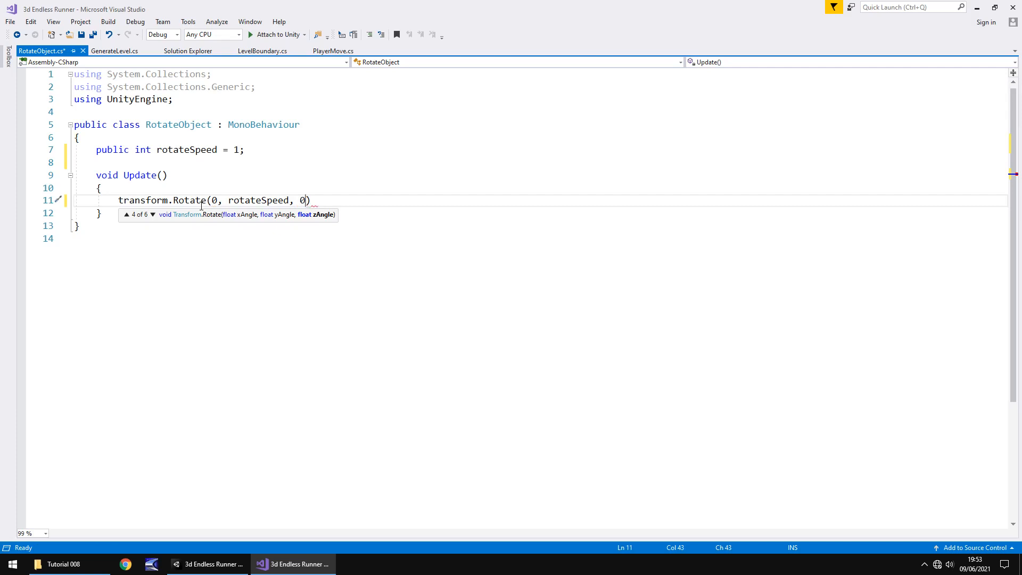
type(", ")
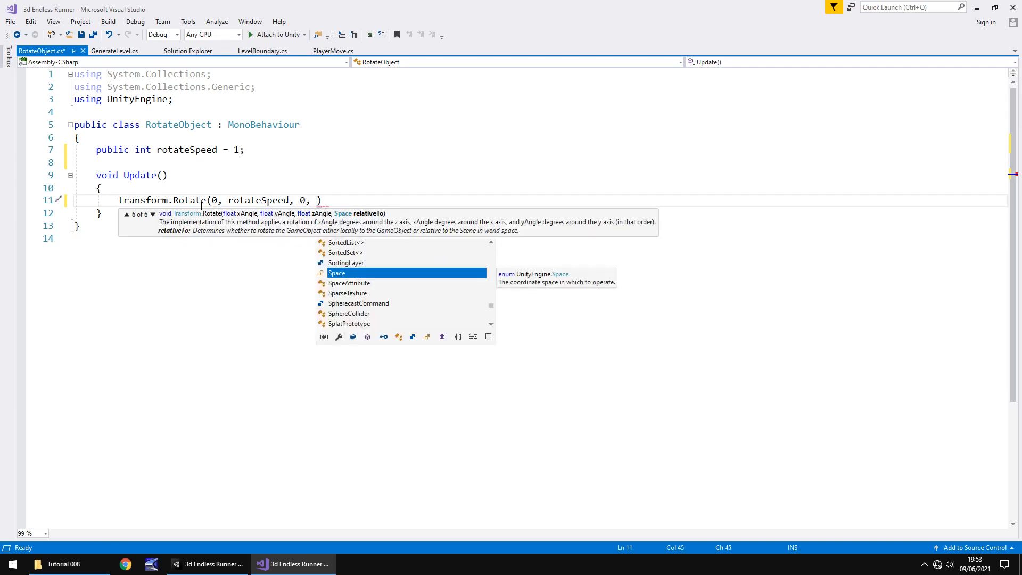
type("Space.World")
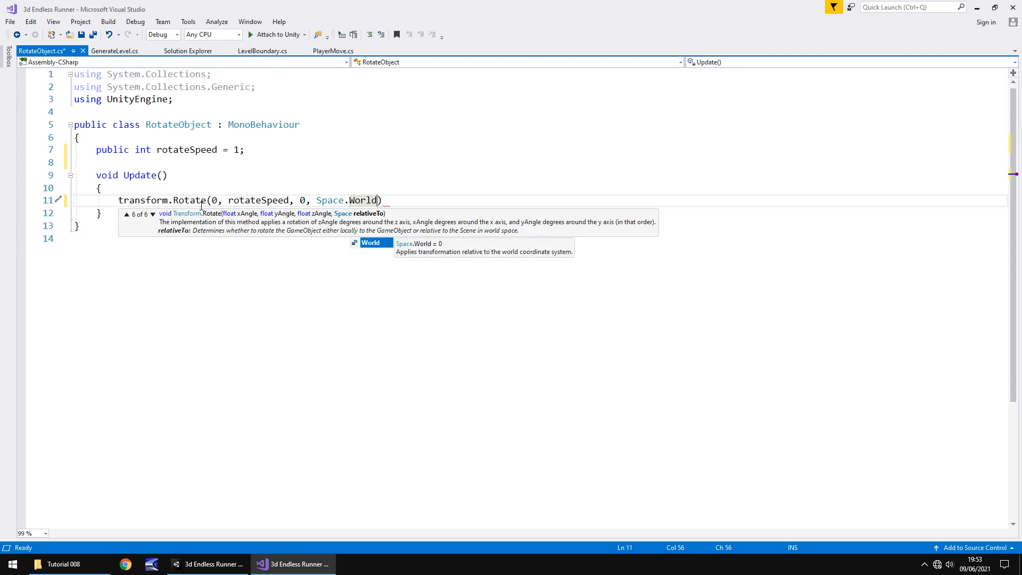
type(")")
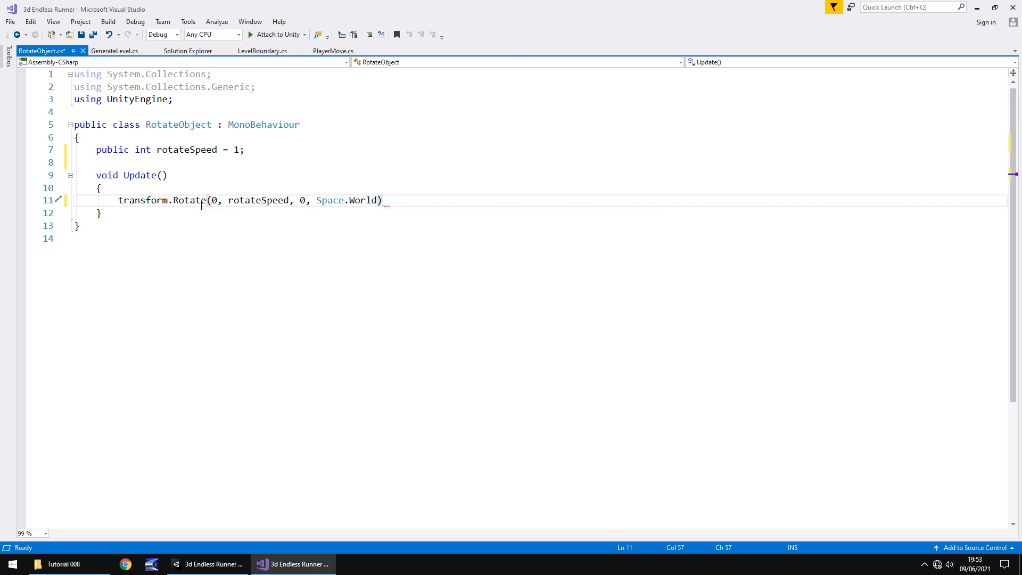
type(";")
key("ctrl+s")
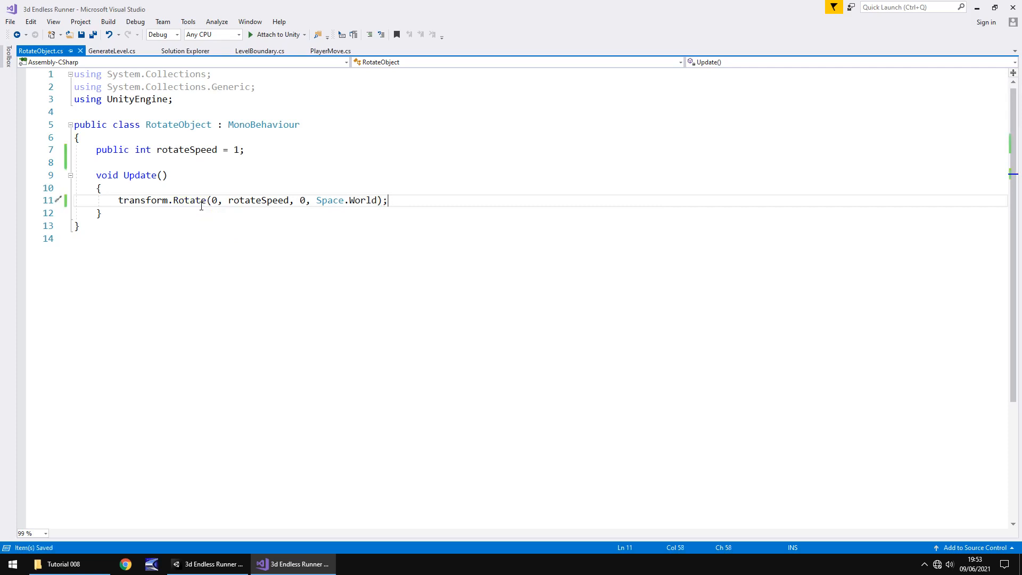
- Switch to Unity, attach the RotateObject script to the Cylinder, and rename that object Coin
left_click(205, 564)
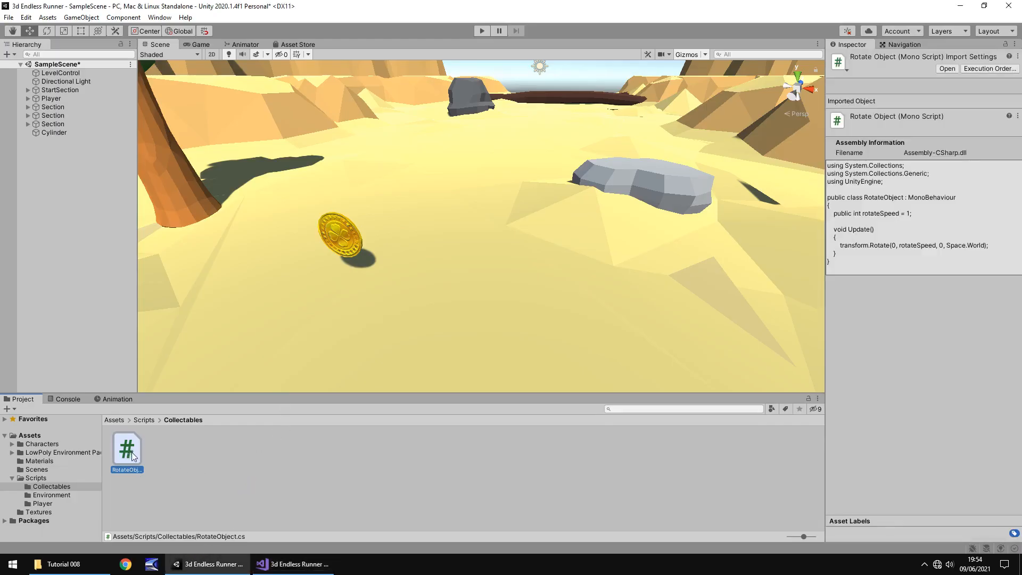
left_click_drag(127, 450, 57, 134)
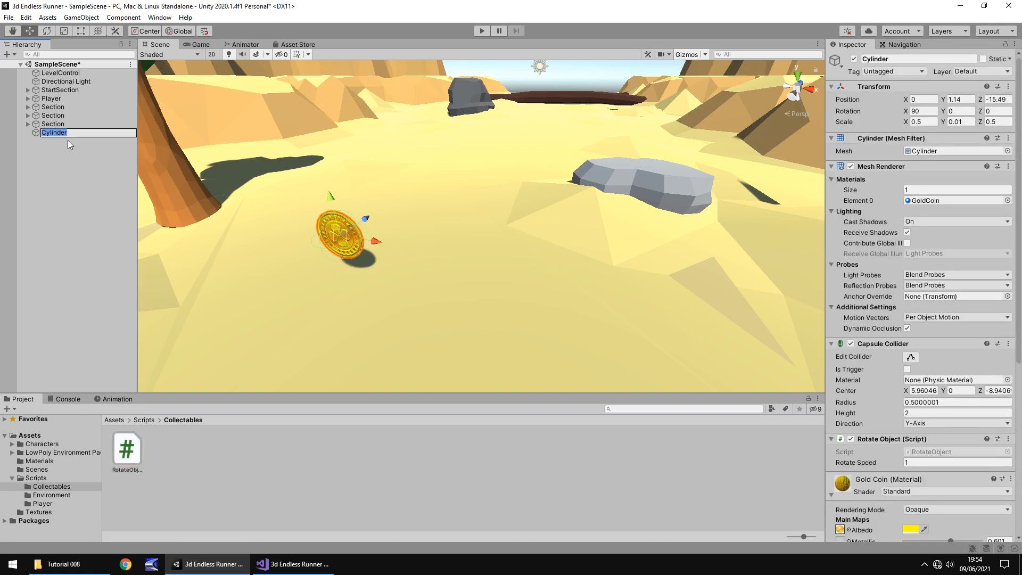
type("Coin")
key("Return")
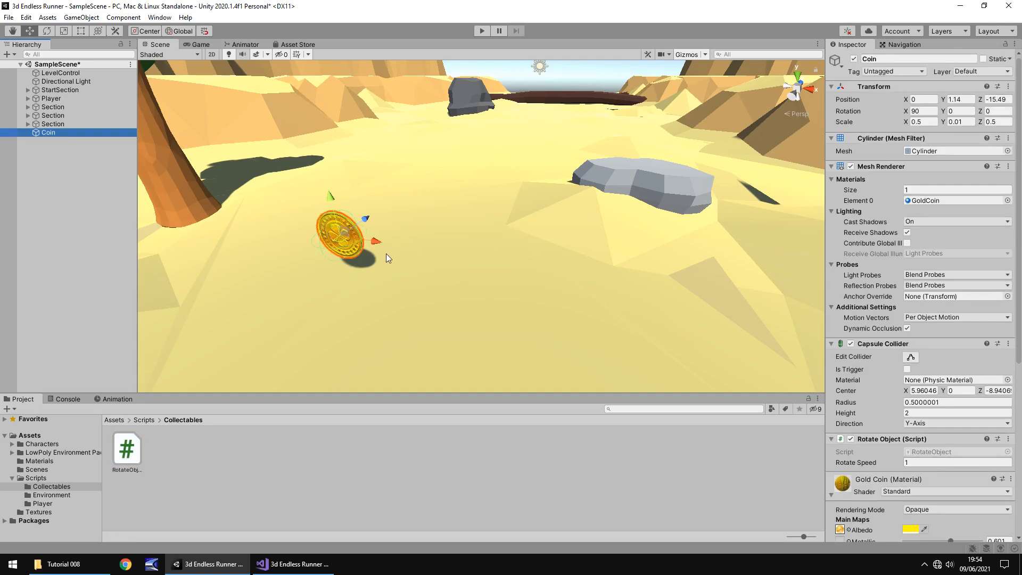
- Move the Coin forward to about X 1.75, Z -8.74 and run a short play test of the scene
left_click_drag(365, 219, 600, 149)
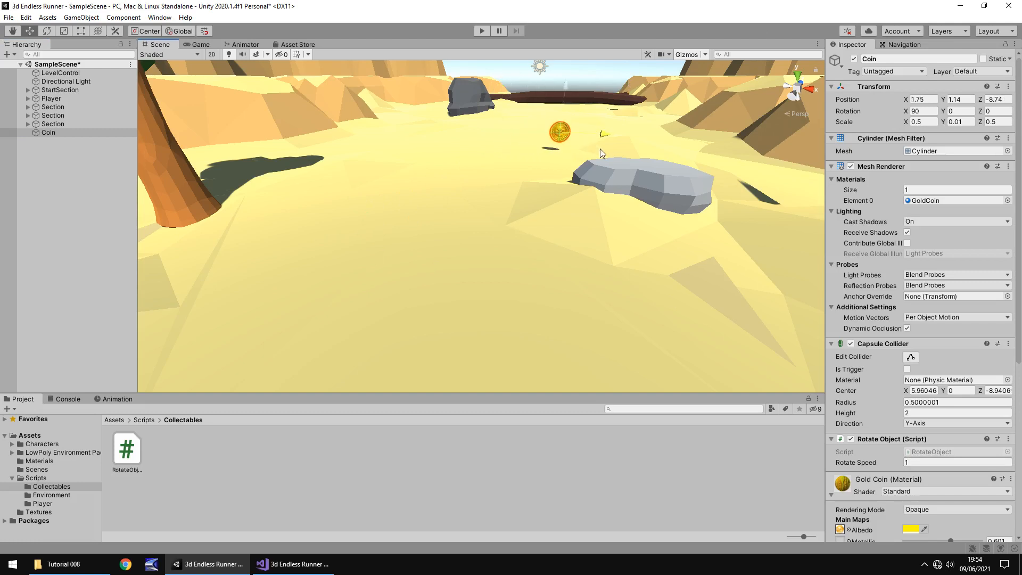
left_click(483, 33)
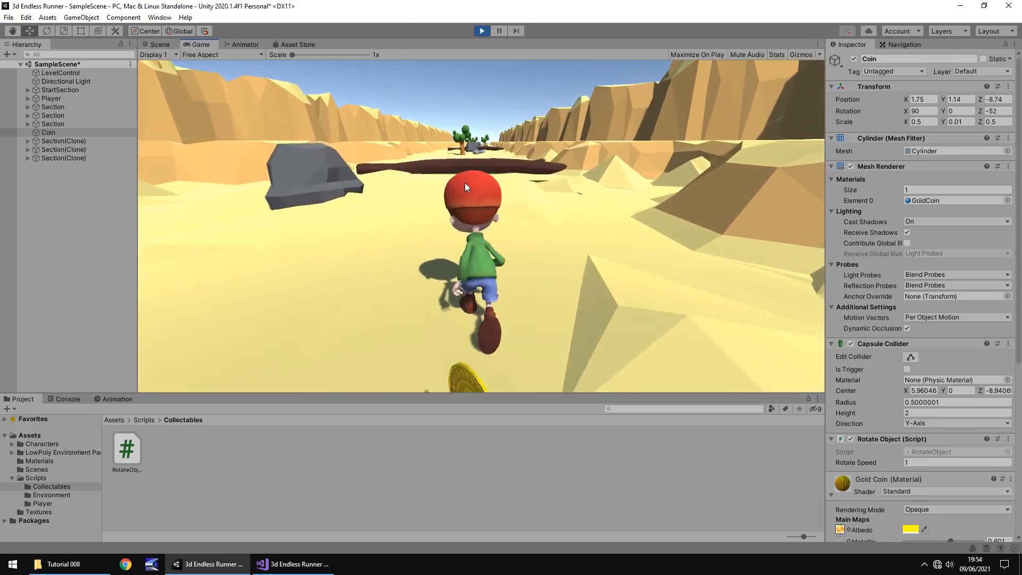
key("ctrl+p")
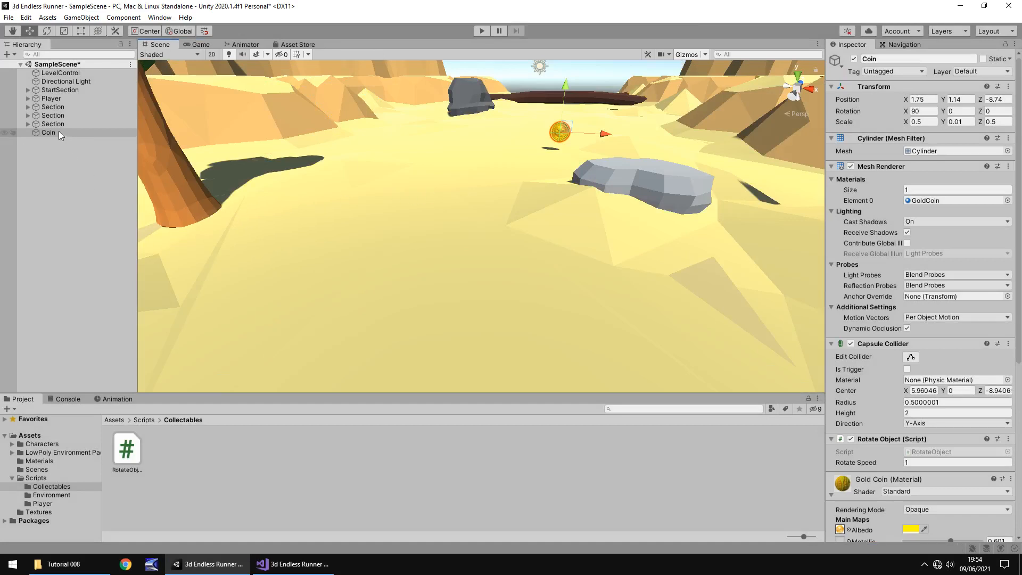
- Thicken the Coin slightly by increasing its Y scale
left_click(971, 121)
key("BackSpace")
type("2")
- Create a folder named Audio in the project's main Assets folder and open it
left_click(32, 436)
right_click(397, 468)
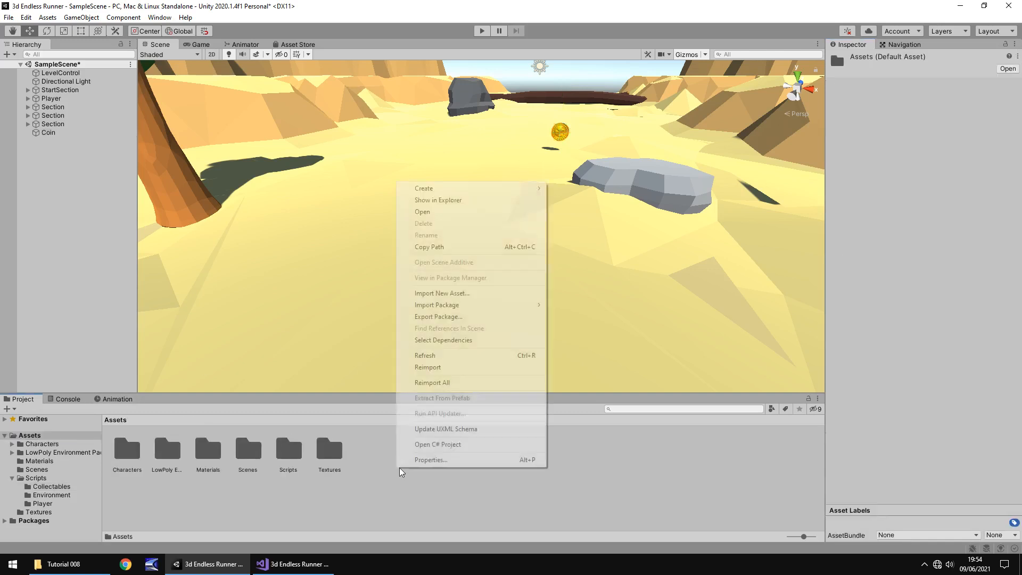
mouse_move(493, 189)
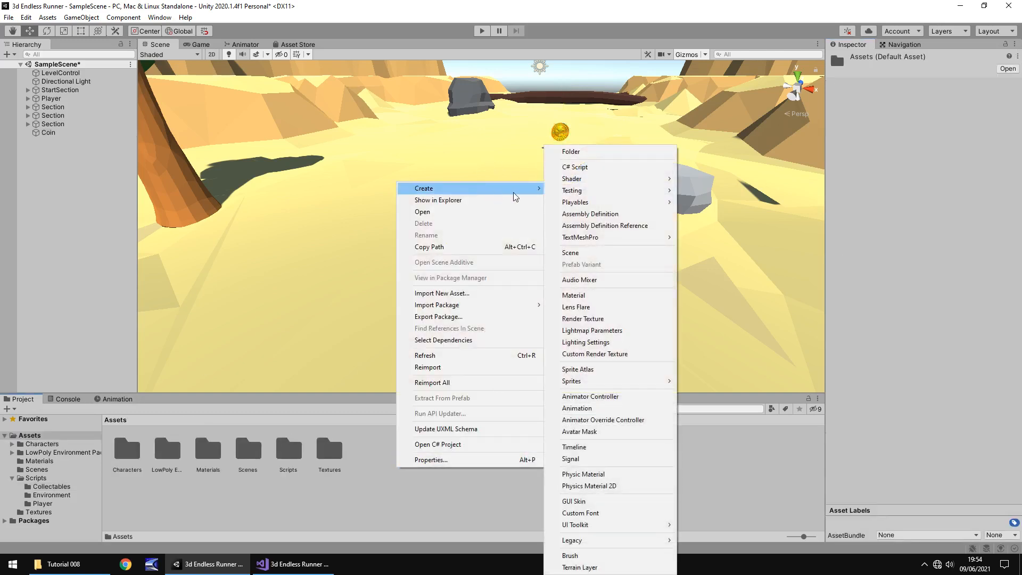
left_click(585, 153)
type("Audio")
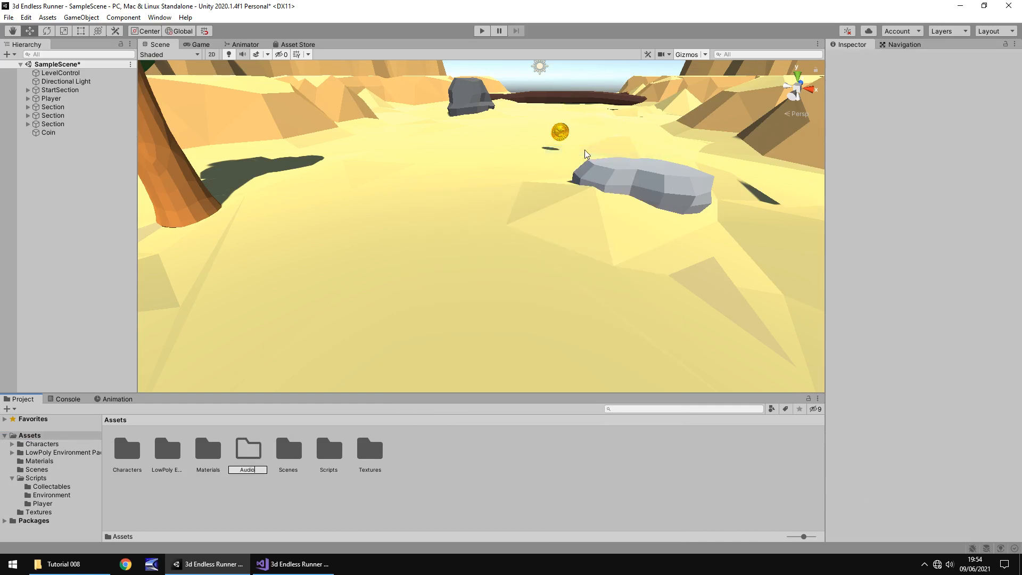
key("Return")
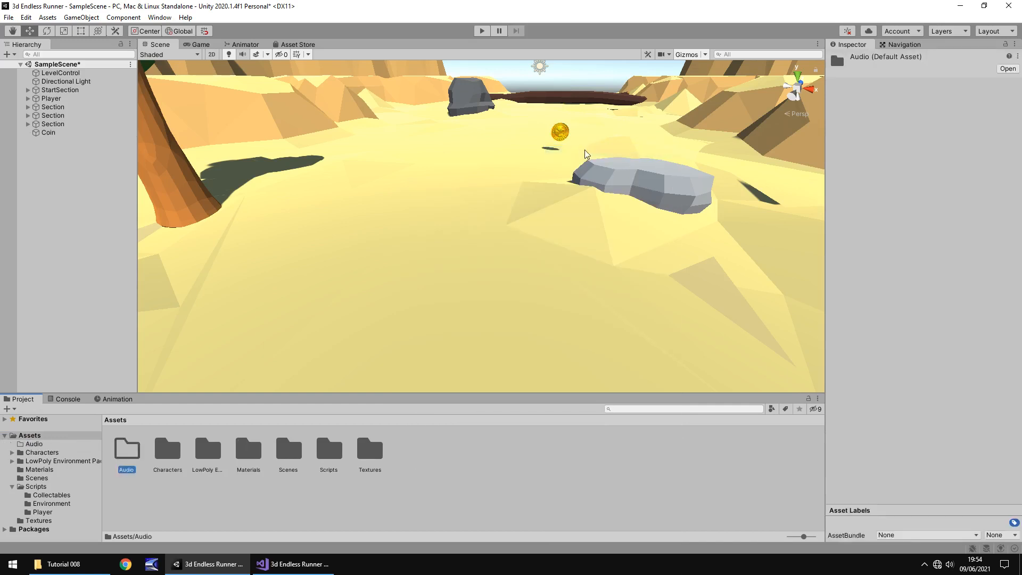
key("Return")
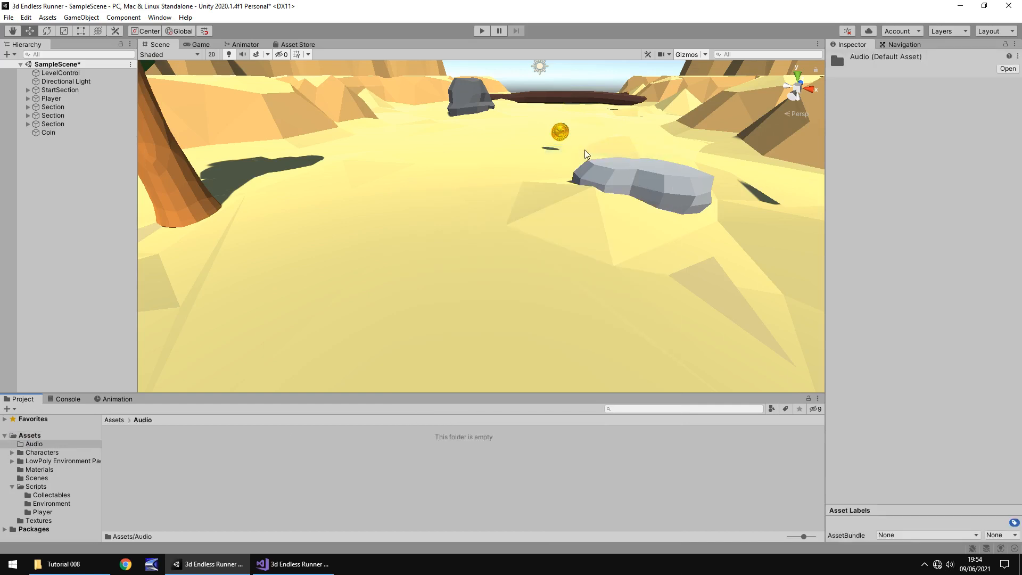
- Create a subfolder named SFX inside the Audio folder and open it
right_click(184, 461)
mouse_move(283, 184)
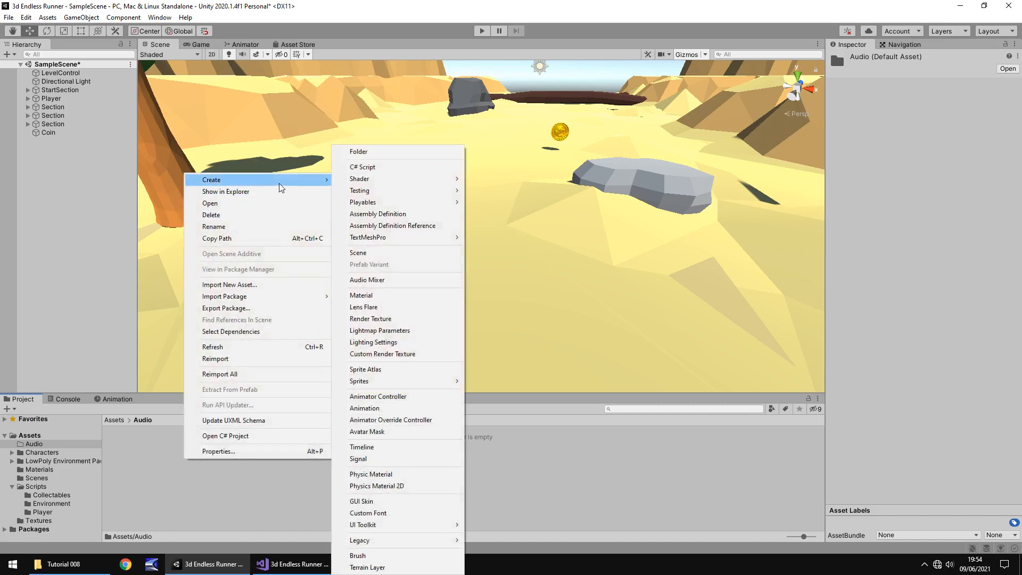
left_click(383, 152)
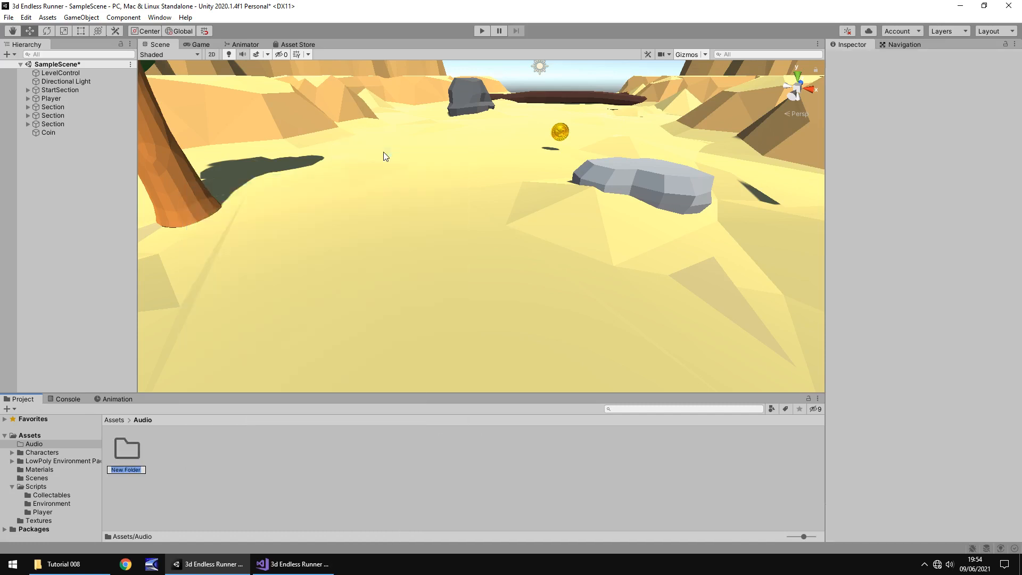
type("SFX")
key("Return")
key("Return")
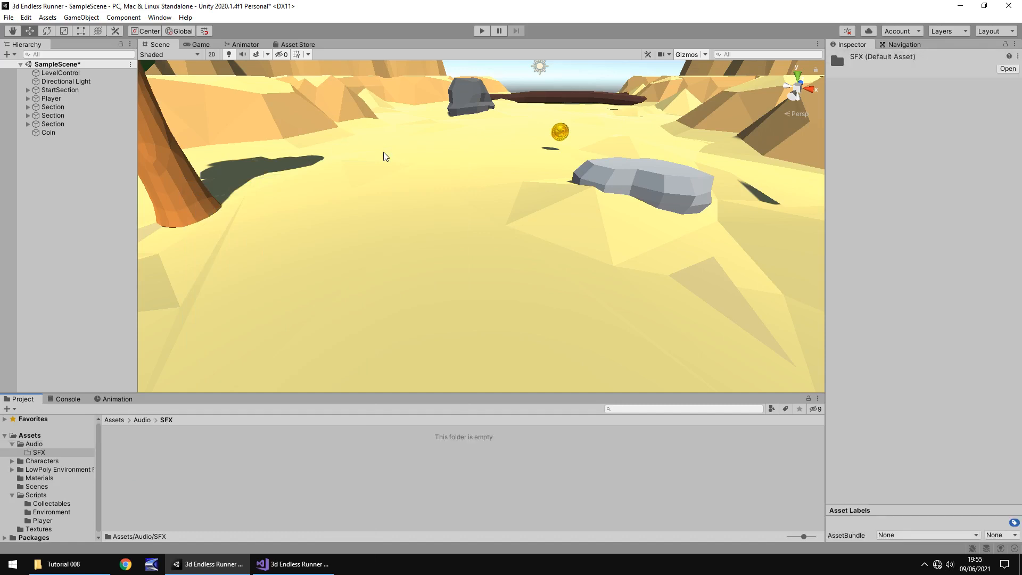
- Import the CoinSFX sound file from the Tutorial 008 folder in File Explorer into the SFX folder
left_click(63, 564)
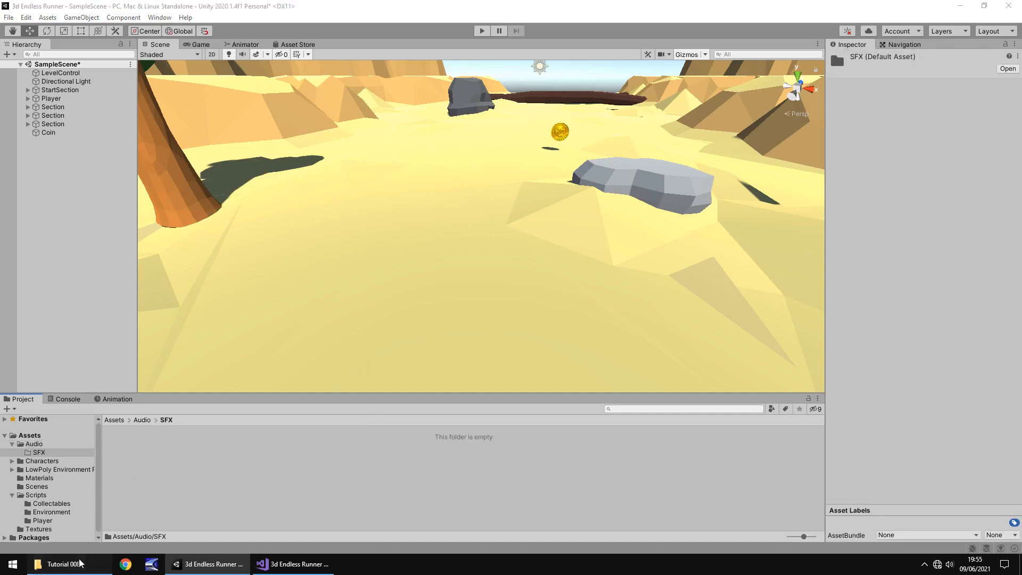
left_click_drag(216, 104, 542, 475)
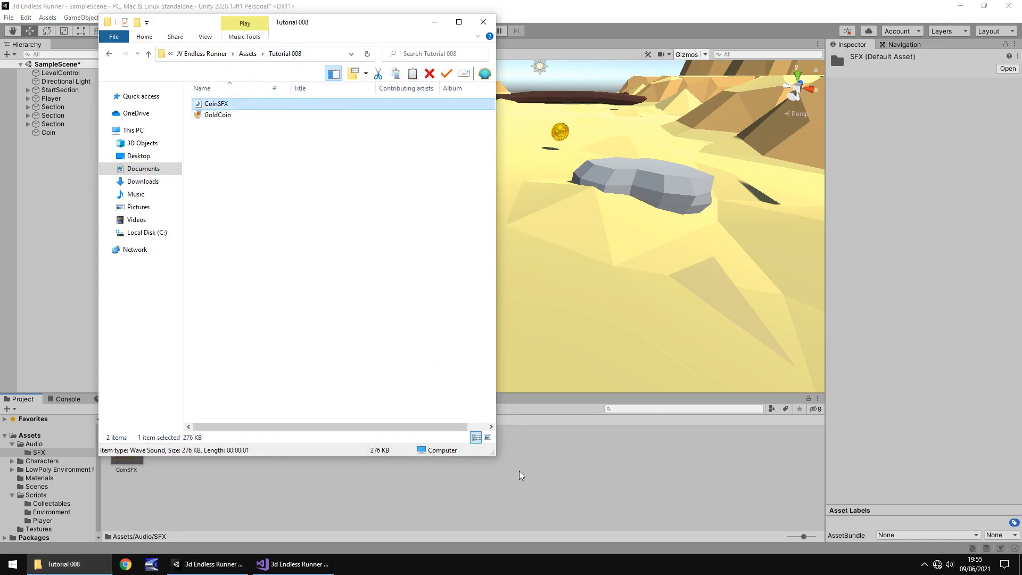
left_click(533, 475)
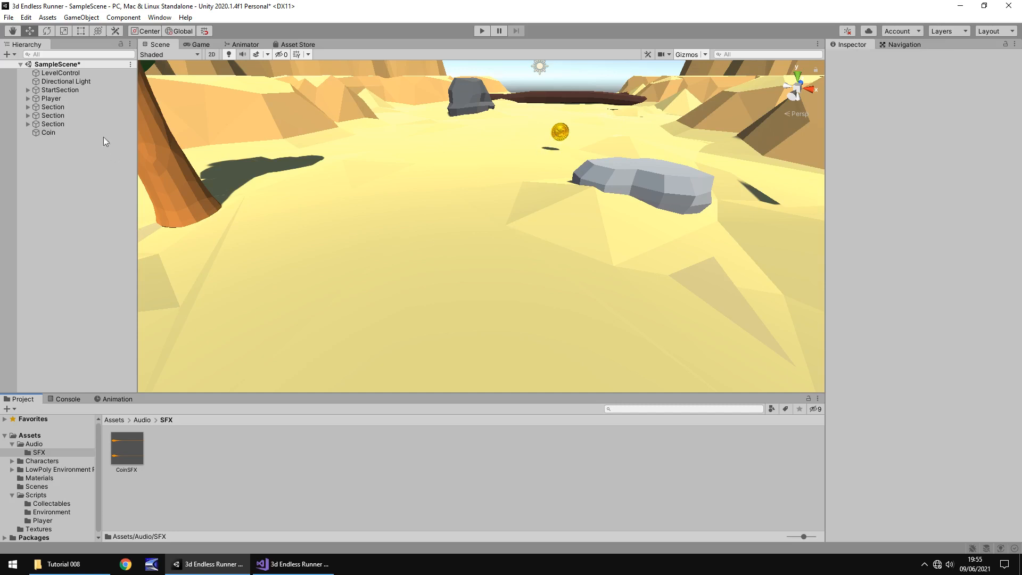
- Create an empty child object under LevelControl with CoinSFX as its audio source, and start a play test
left_click(63, 73)
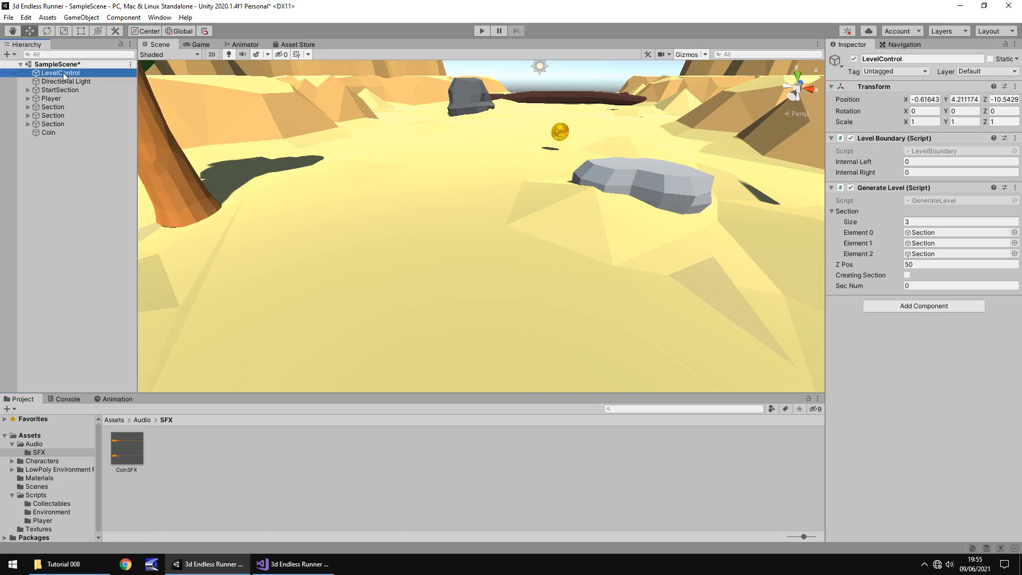
right_click(62, 72)
left_click(108, 185)
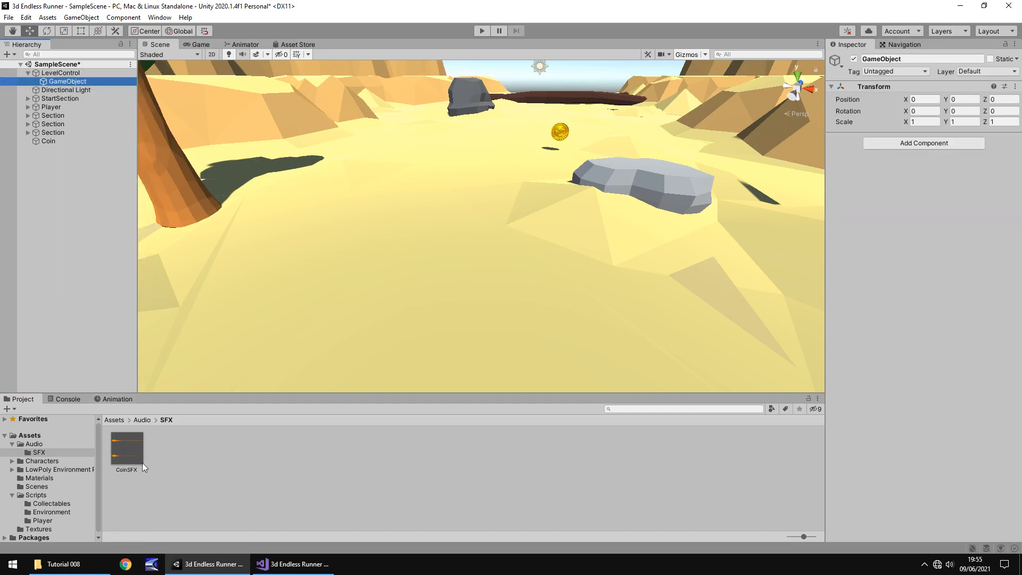
left_click_drag(129, 451, 66, 83)
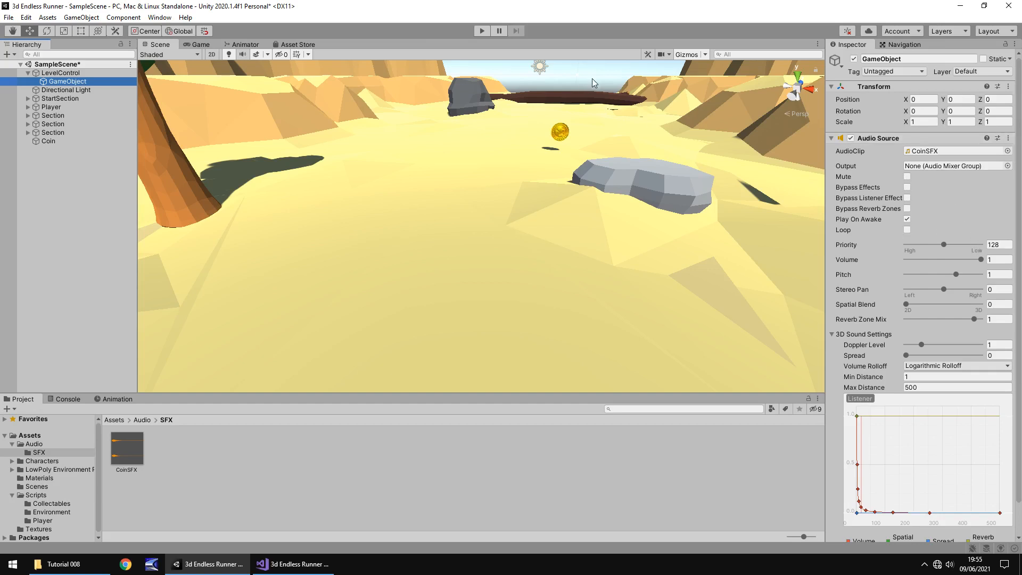
left_click(481, 32)
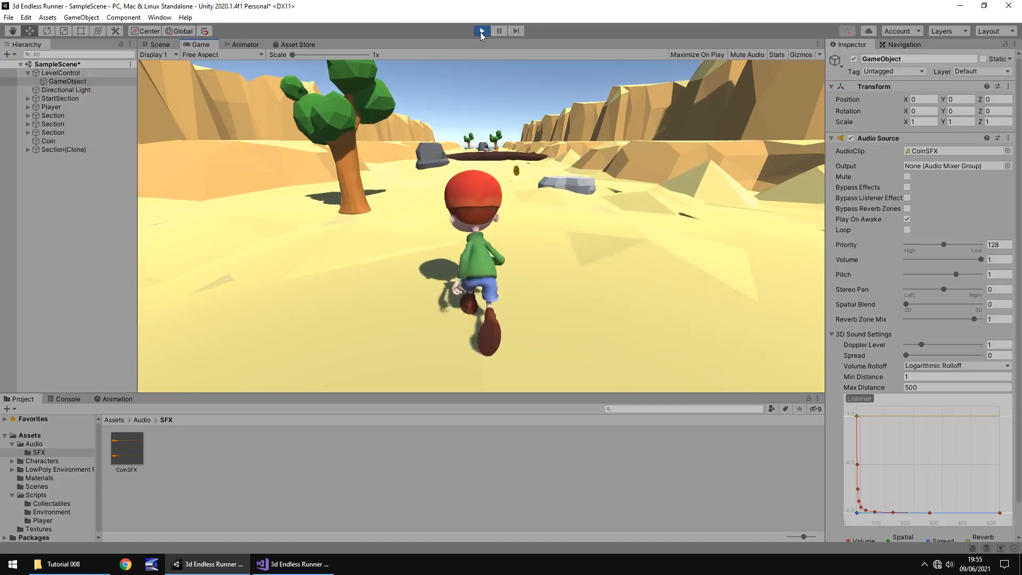
- Stop the play test, disable Play On Awake on LevelControl's child audio source, and rename that child object CoinCollect
left_click(482, 32)
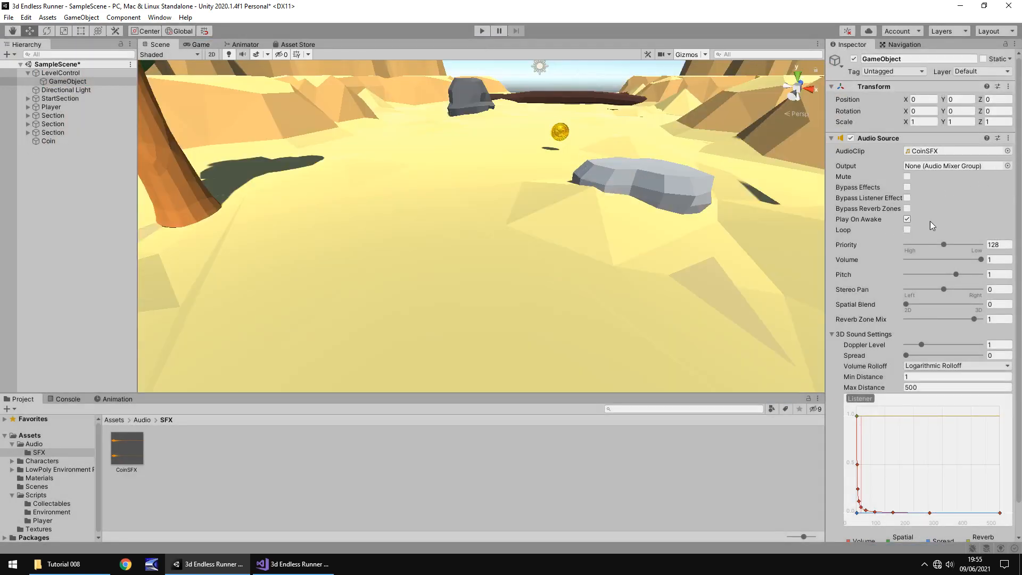
left_click(907, 219)
left_click(82, 84)
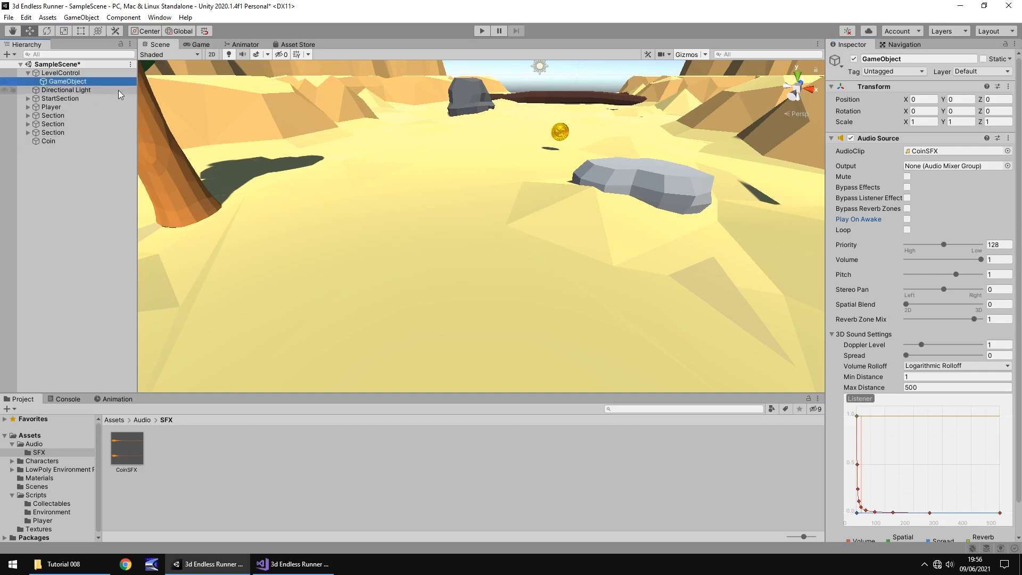
key("F2")
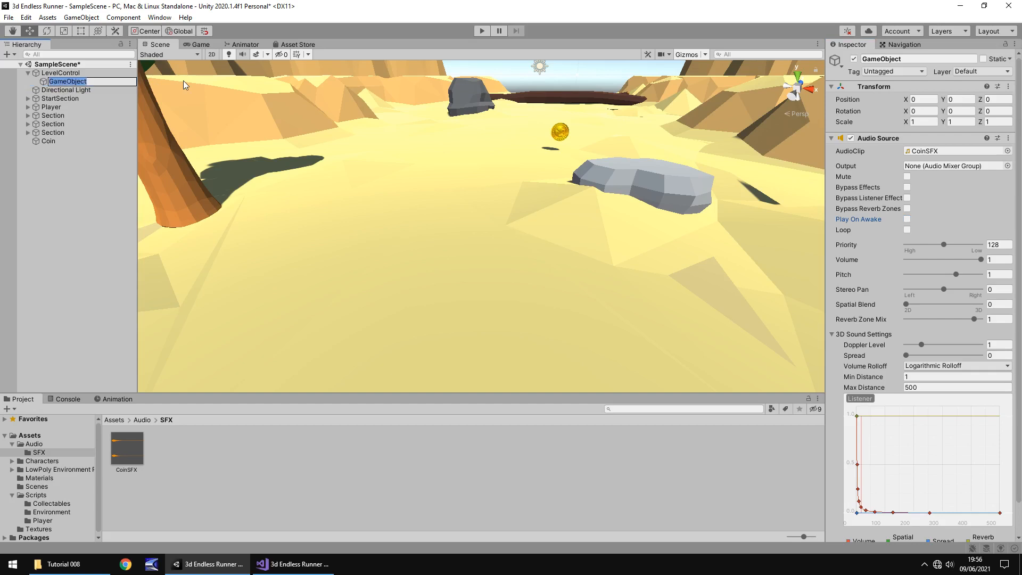
type("CoinCollect")
key("Return")
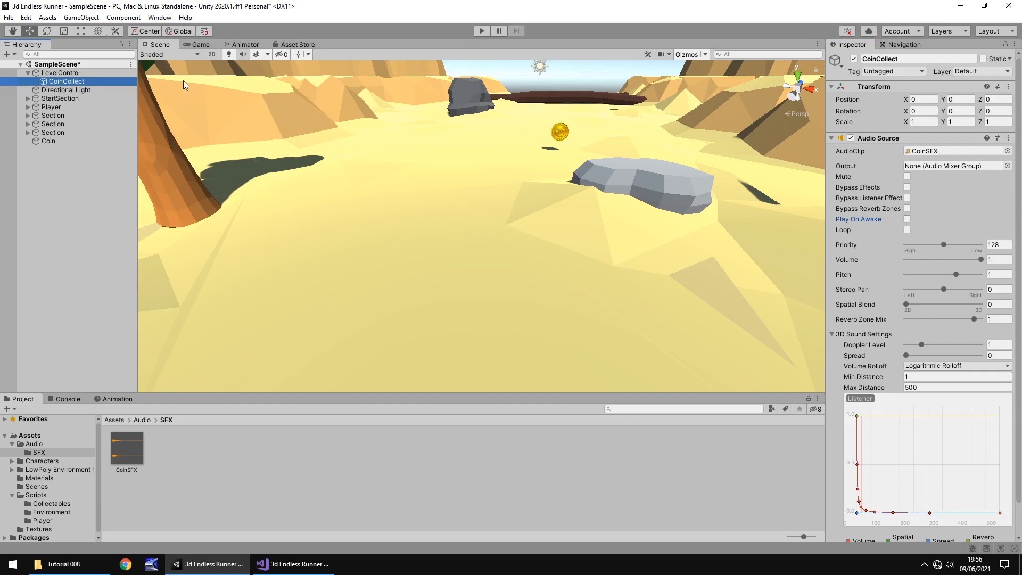
- Add a Character Controller component to the Player object
left_click(58, 106)
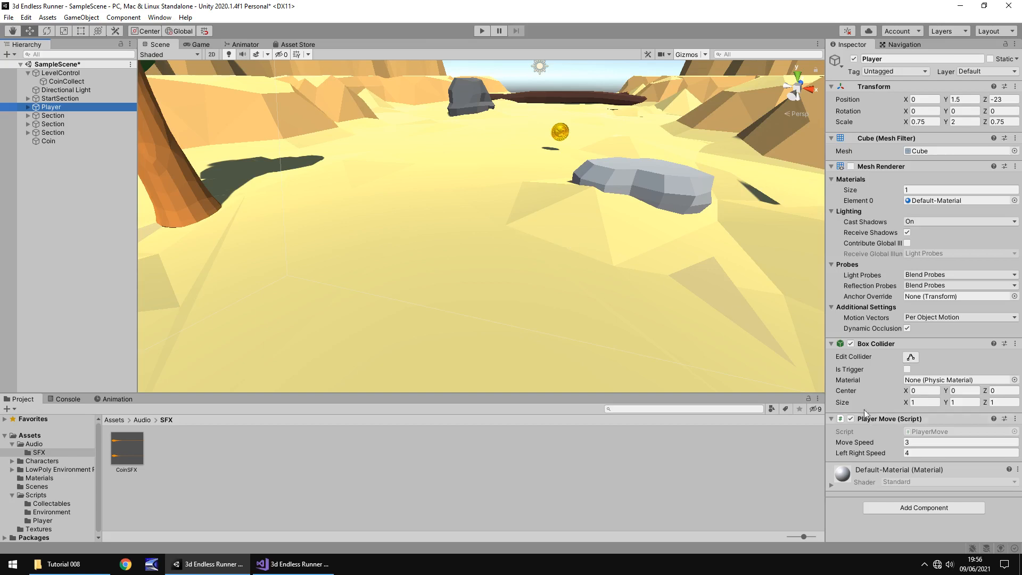
left_click(917, 510)
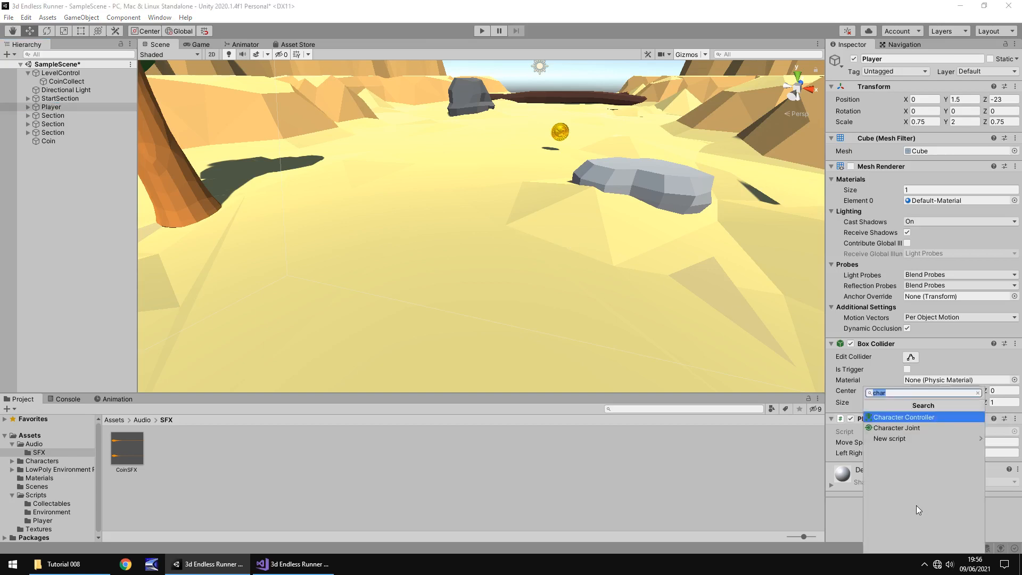
key("BackSpace")
type("c")
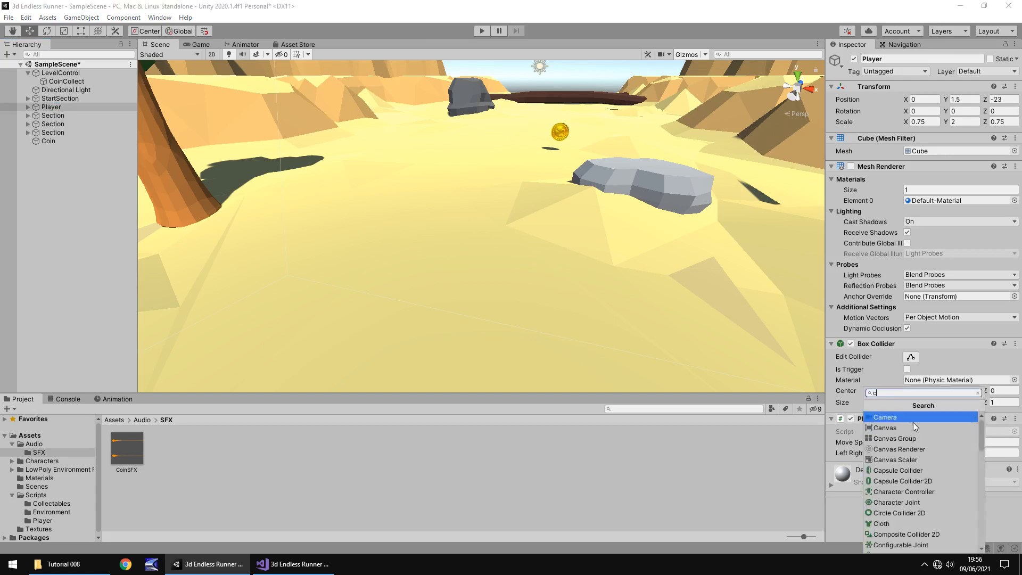
type("har")
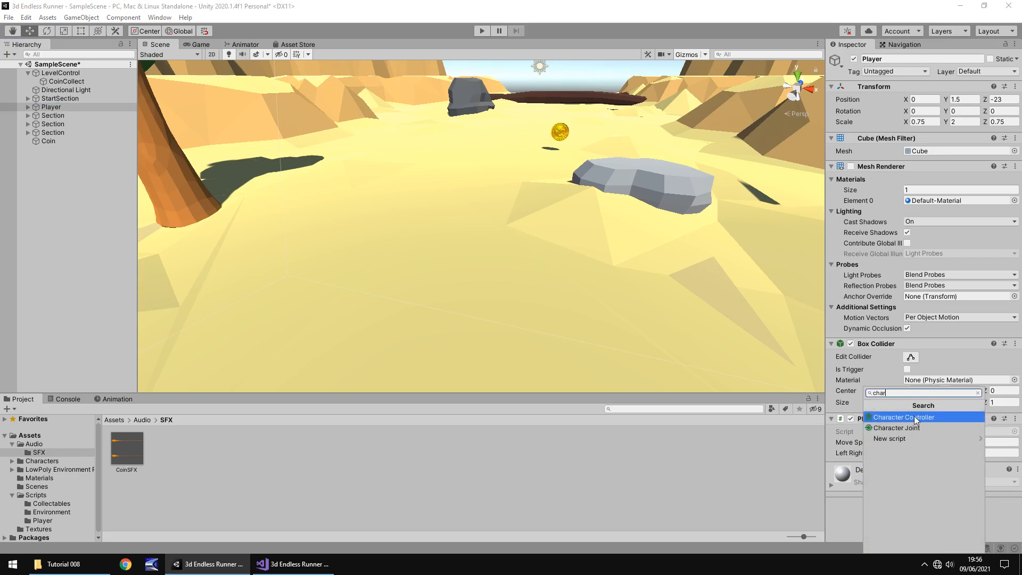
left_click(909, 417)
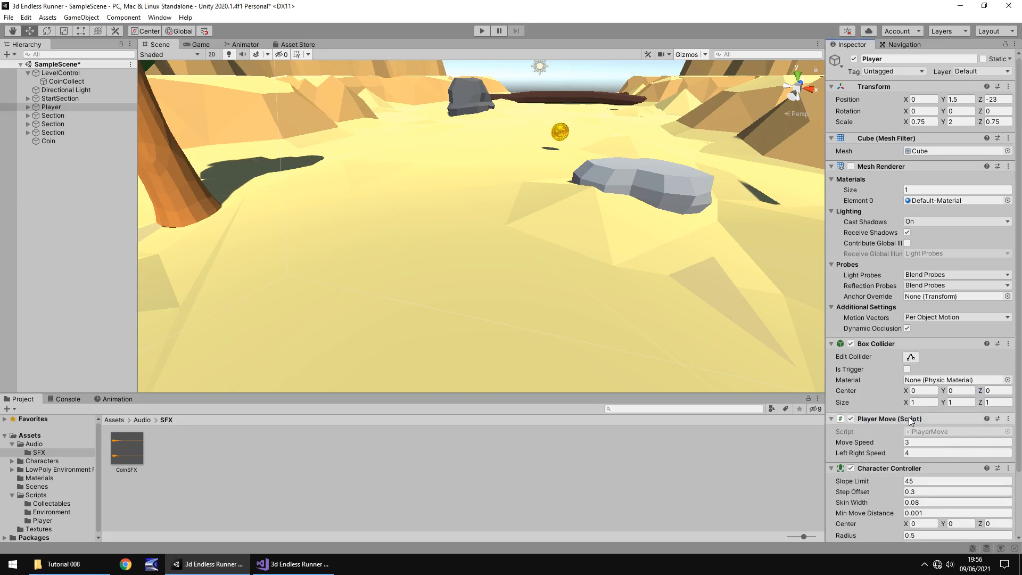
scroll(909, 476, "down", 3)
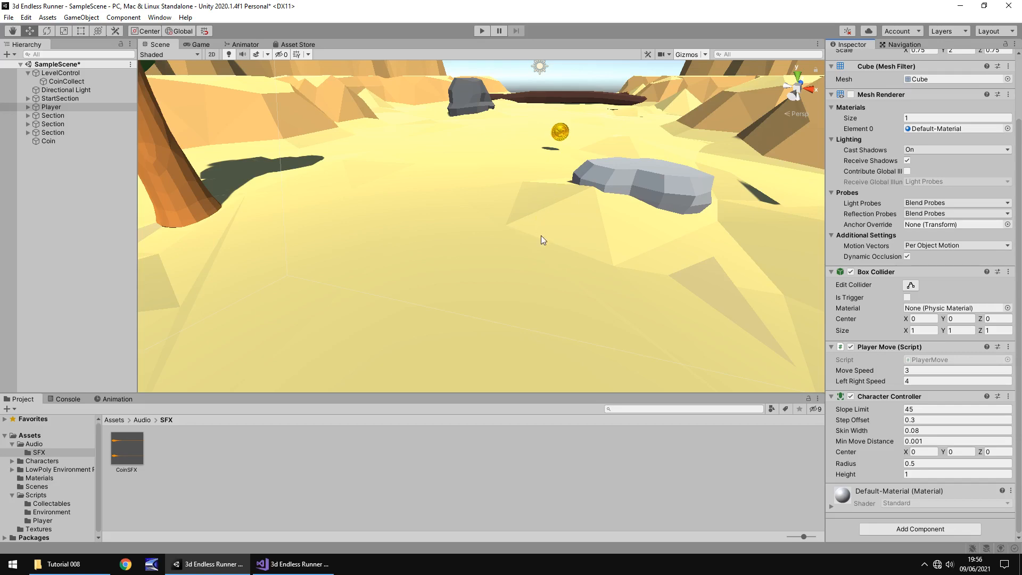
right_click_drag(541, 236, 443, 242)
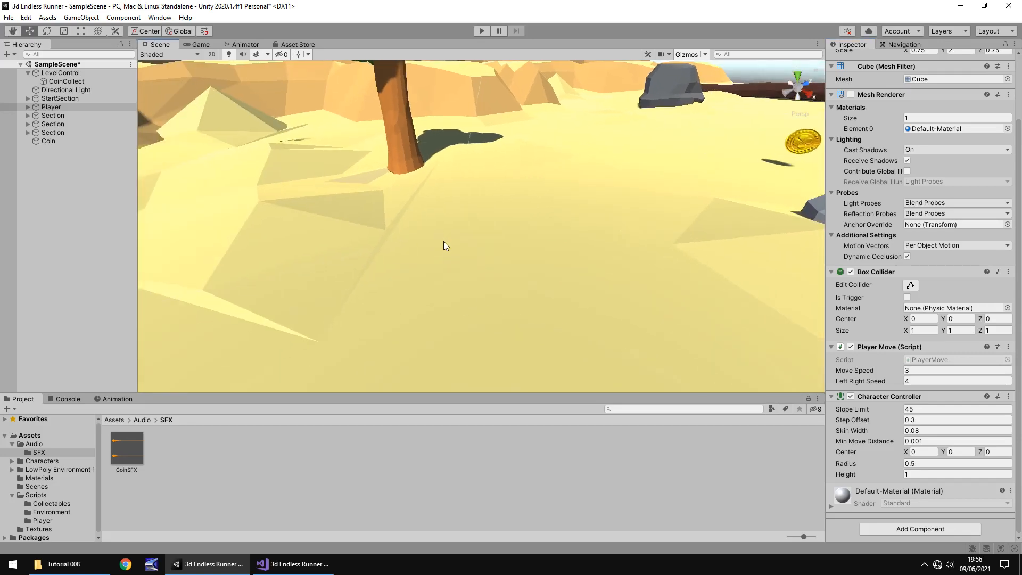
scroll(432, 254, "down", 8)
middle_click_drag(405, 271, 394, 262)
scroll(396, 255, "up", 5)
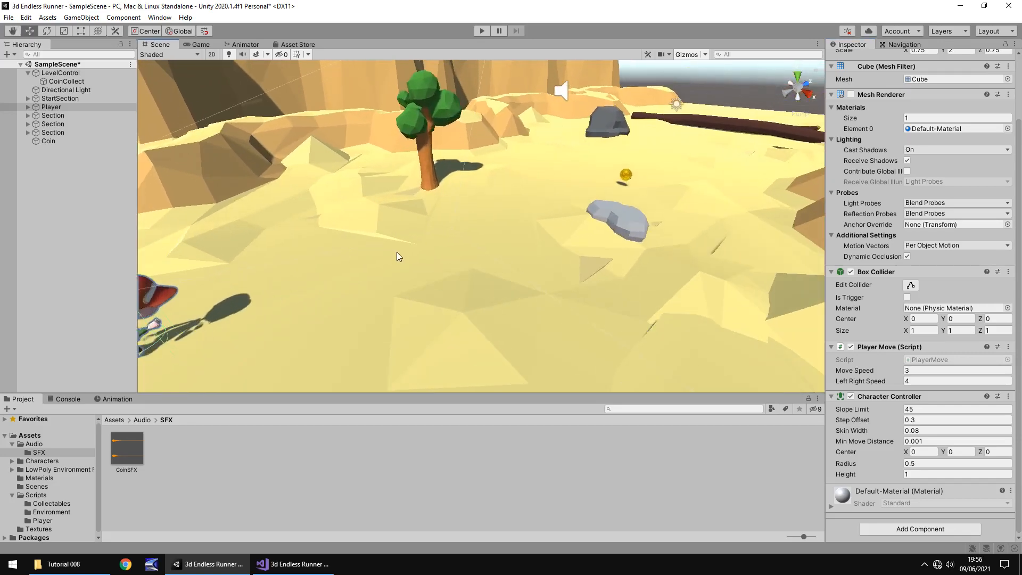
right_click_drag(397, 252, 504, 247)
middle_click_drag(504, 248, 593, 266)
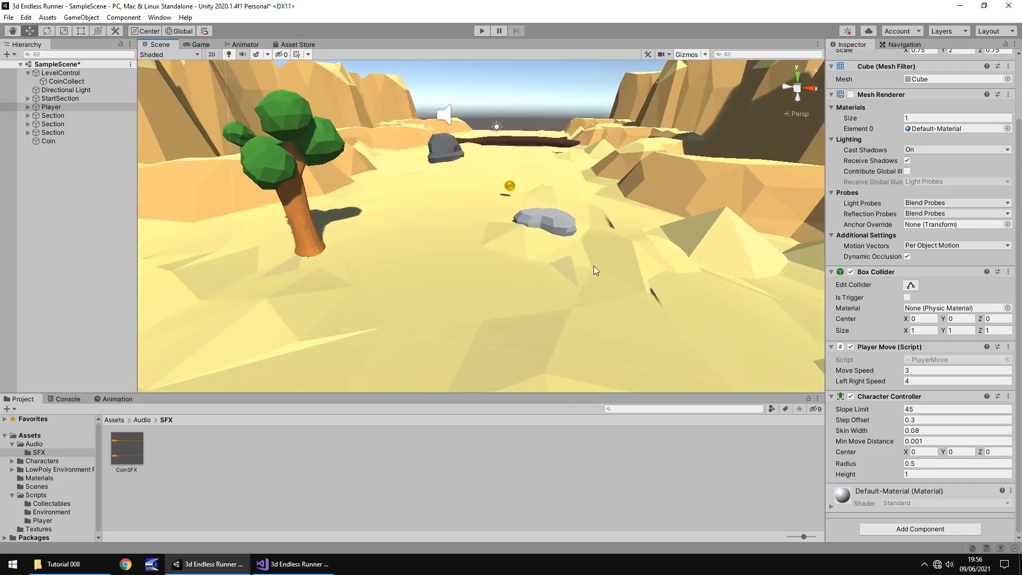
scroll(593, 266, "up", 3)
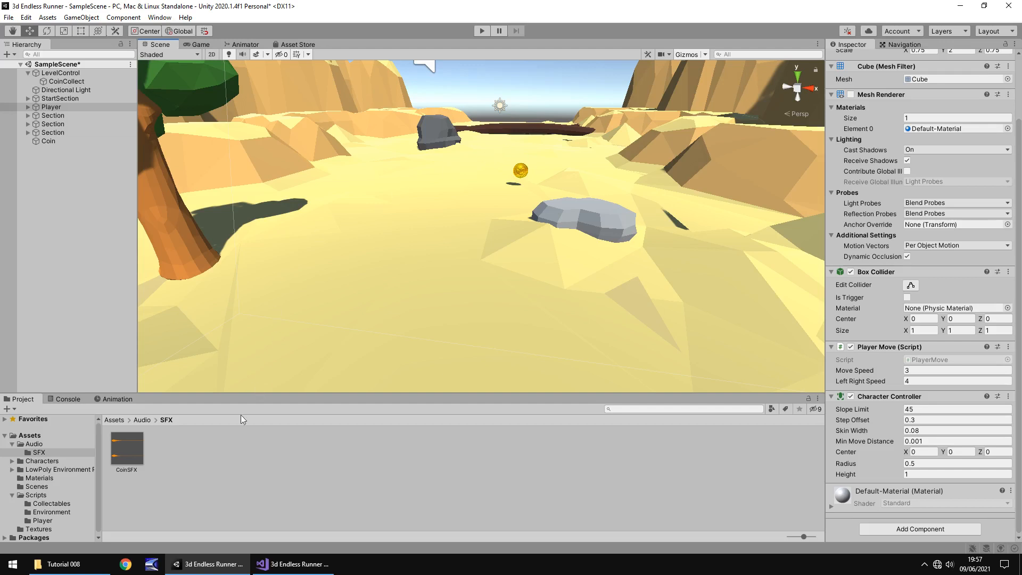
- Create a C# script named CollectCoin in the Scripts/Collectables folder and open it in Visual Studio
left_click(70, 502)
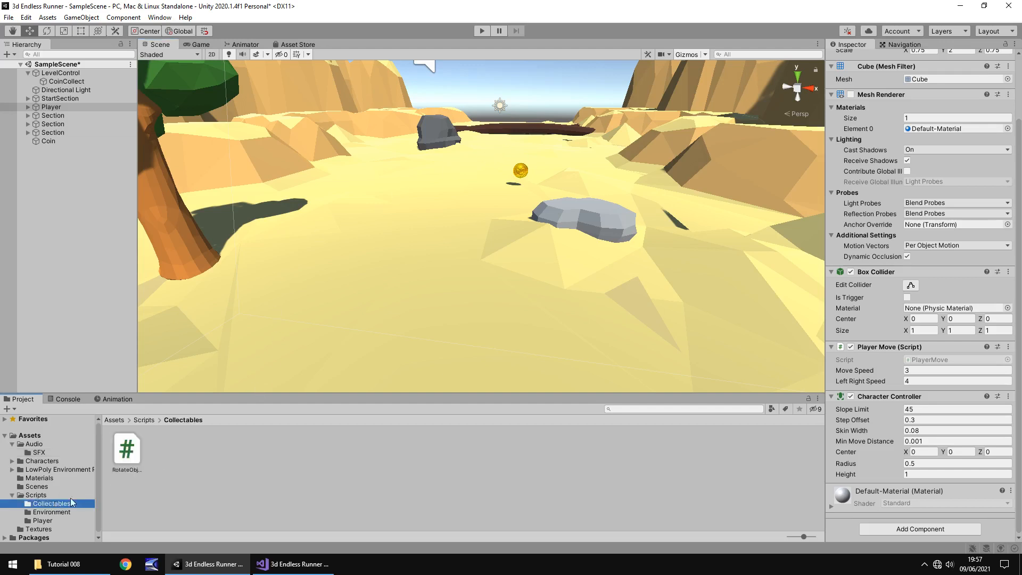
right_click(174, 455)
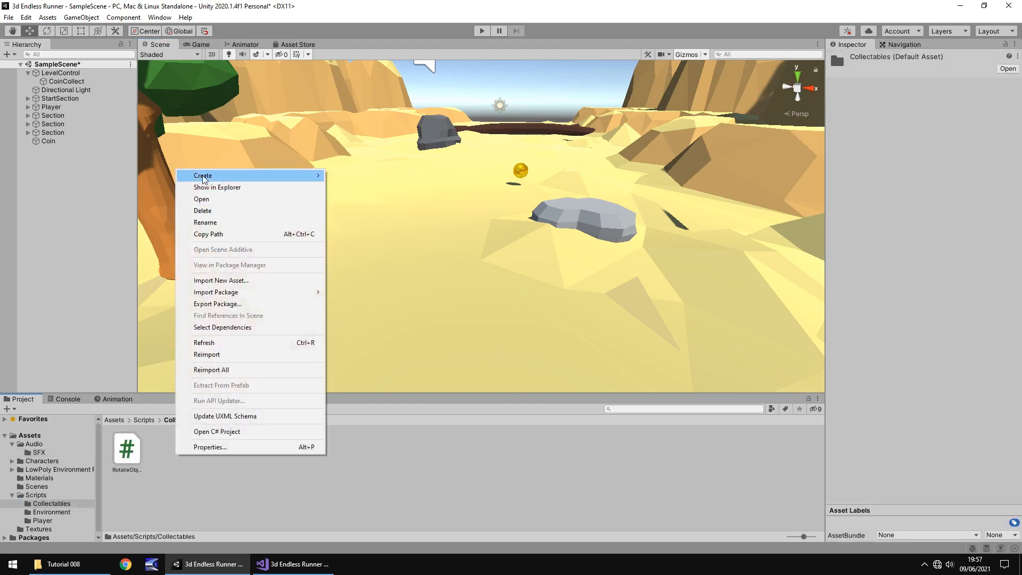
mouse_move(214, 181)
left_click(388, 167)
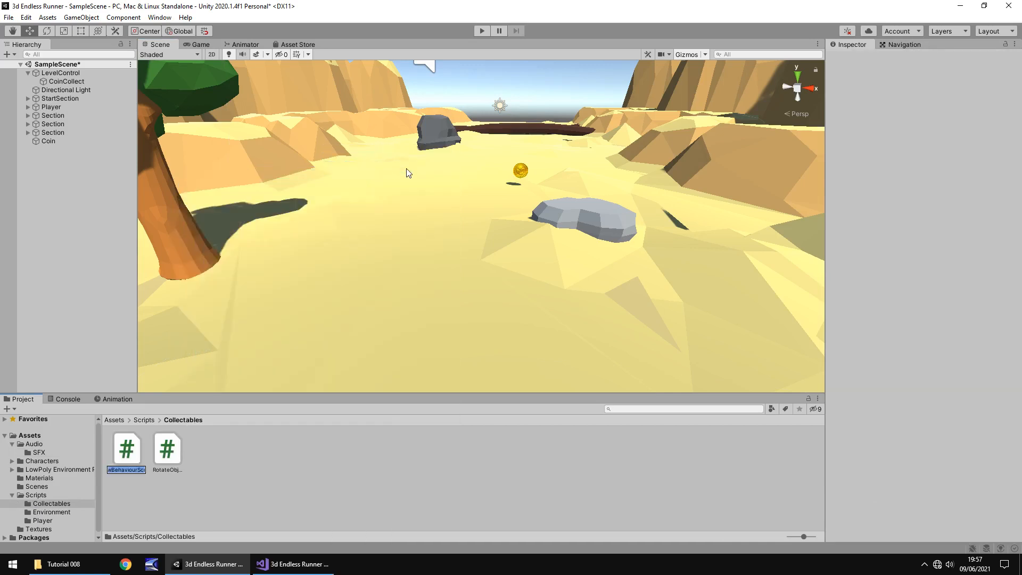
type("CollectCoin")
key("Return")
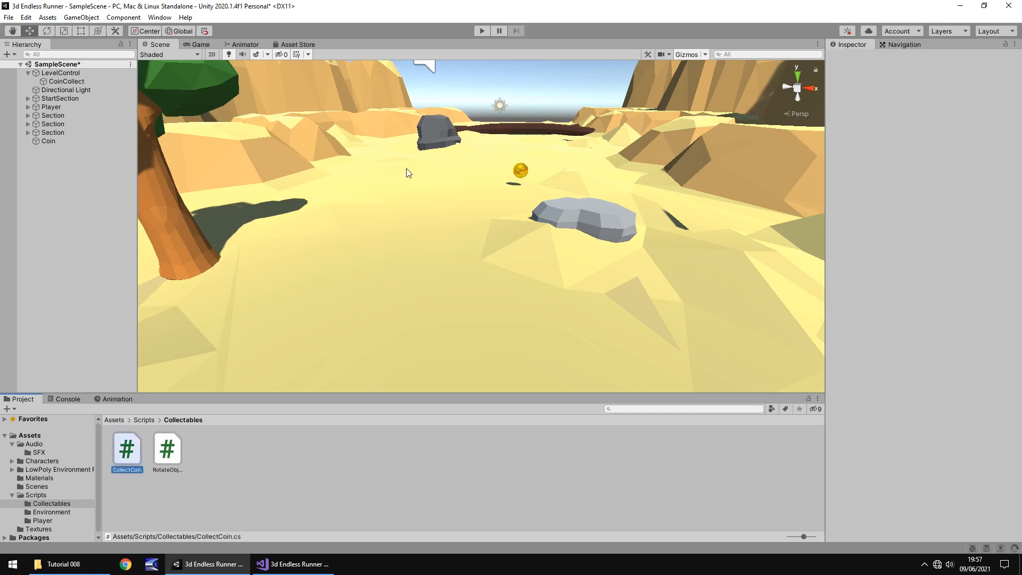
key("Return")
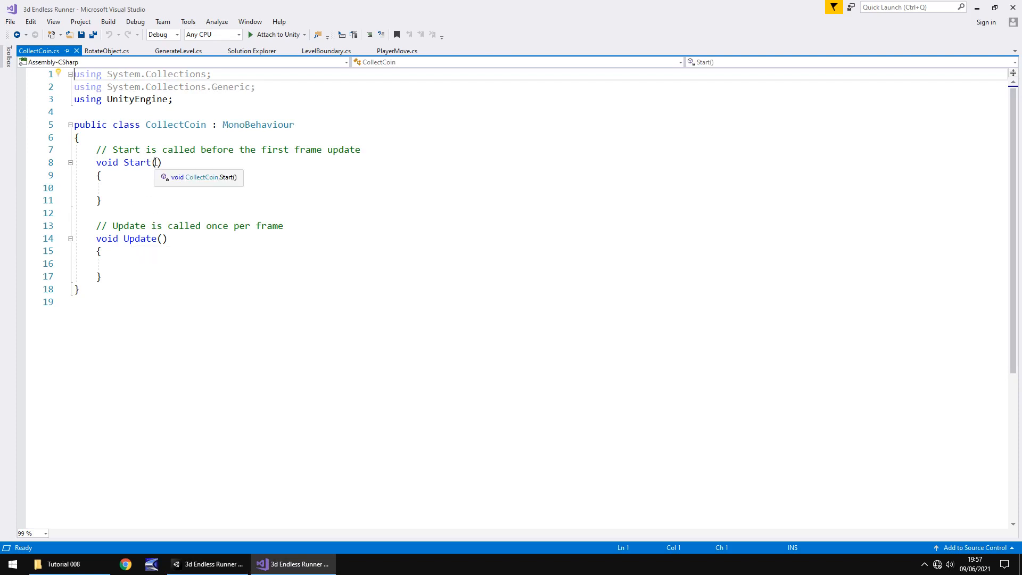
- Remove the default Start and Update methods with their comments from the CollectCoin class, leaving an empty line for new code
left_click_drag(114, 276, 40, 153)
key("Delete")
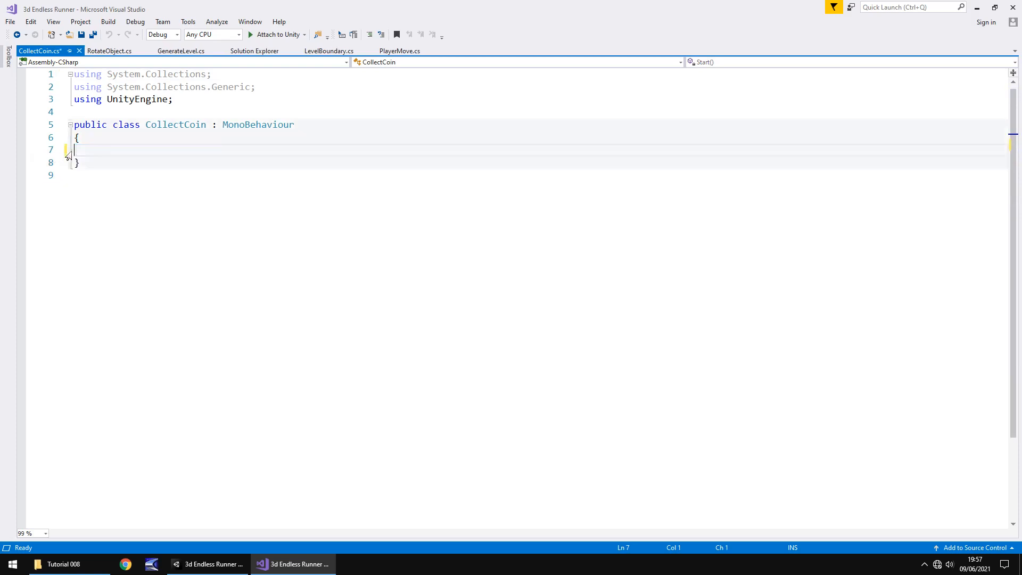
key("Return")
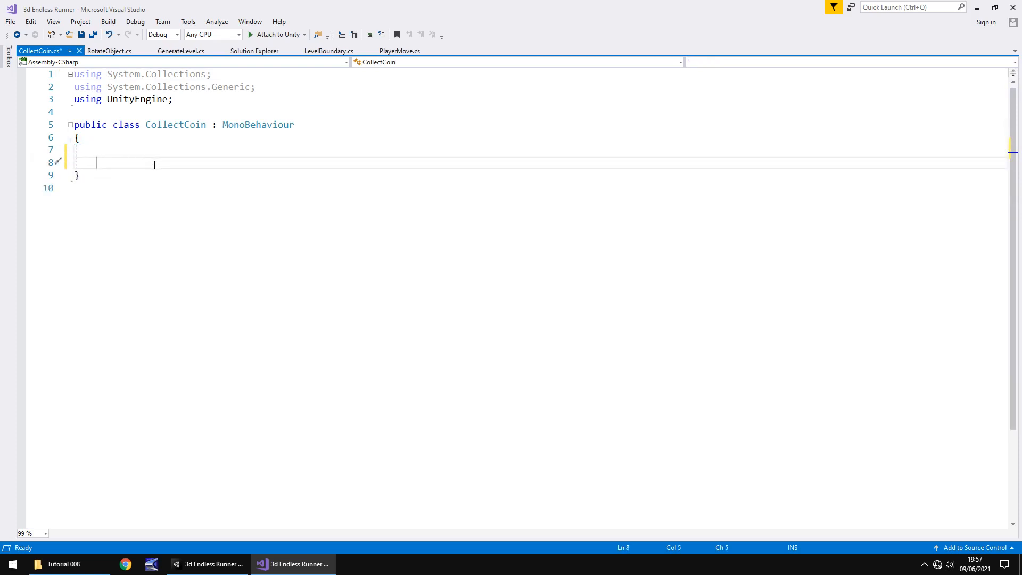
- Add an empty method void OnTriggerEnter(Collider other) to the CollectCoin class, without the private modifier
type("void OnTrigger")
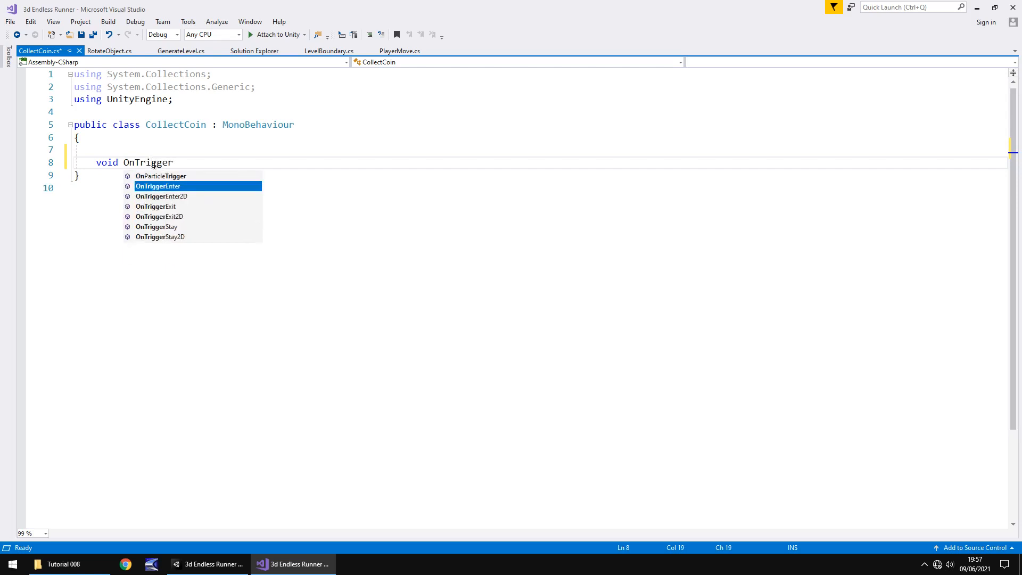
type("Enter")
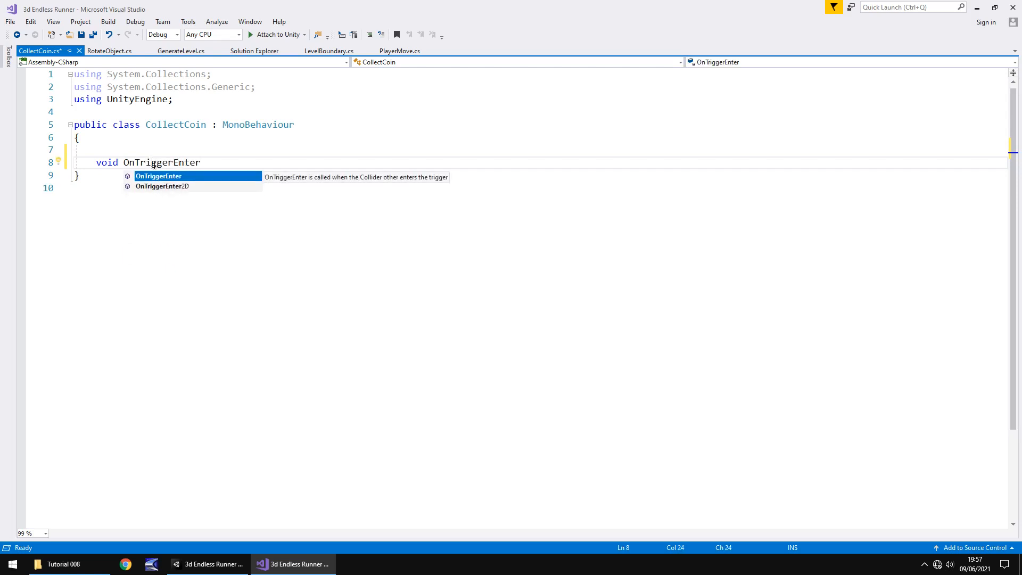
key("Tab")
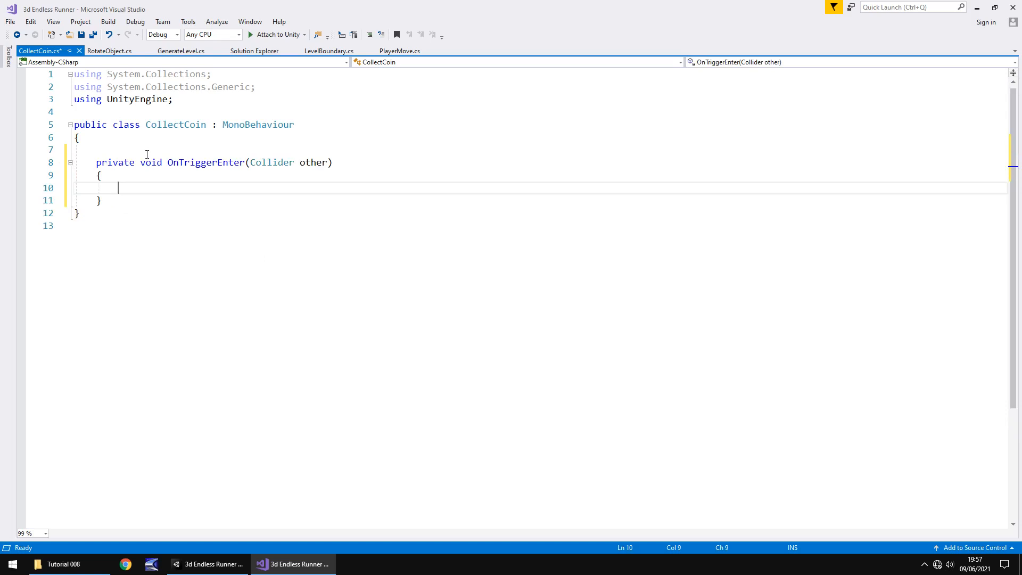
left_click_drag(142, 162, 96, 162)
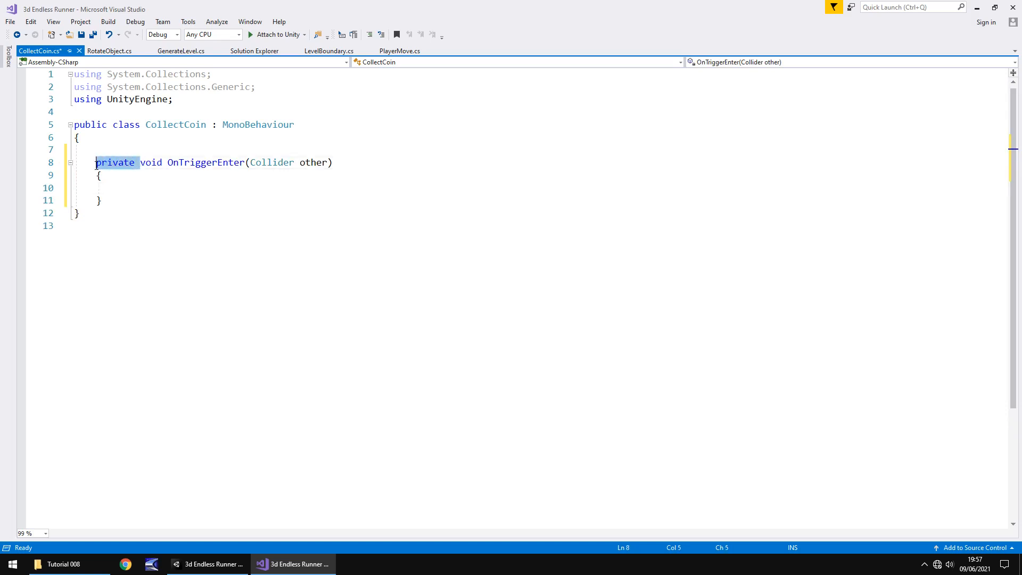
key("BackSpace")
left_click(204, 191)
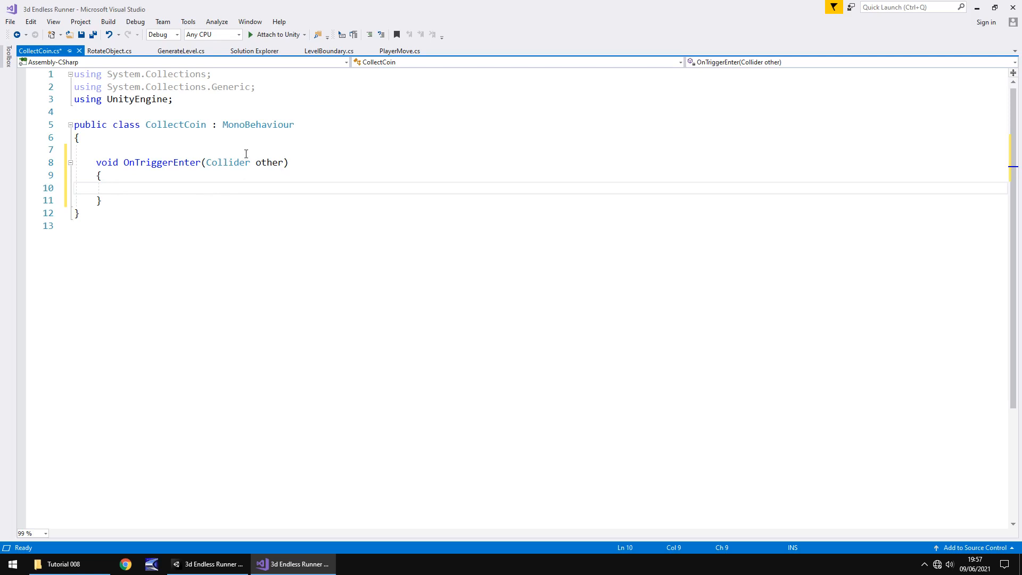
- Declare public AudioSource coinFX; at the start of the CollectCoin class and place the cursor inside the OnTriggerEnter body
left_click(217, 140)
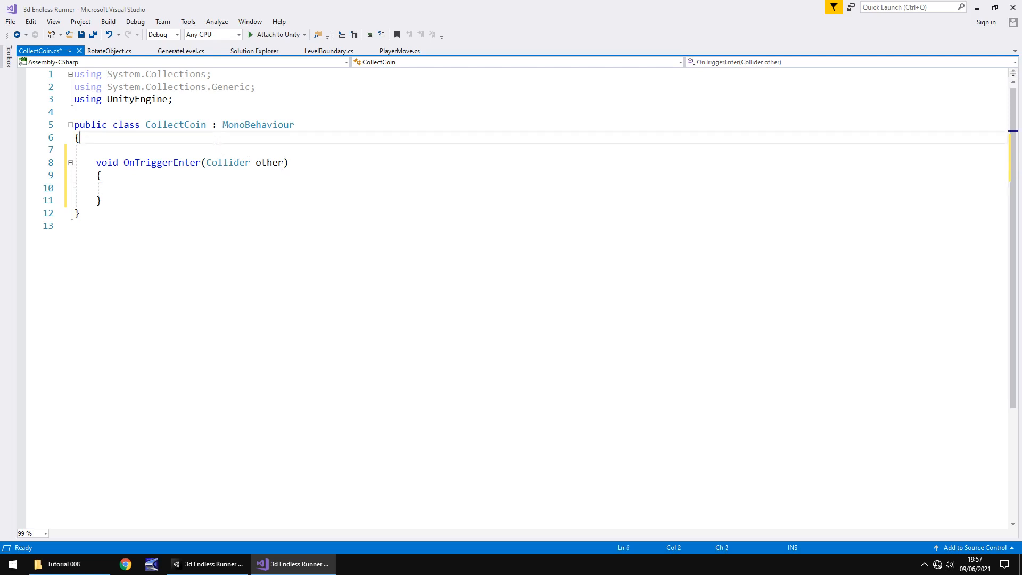
key("Return")
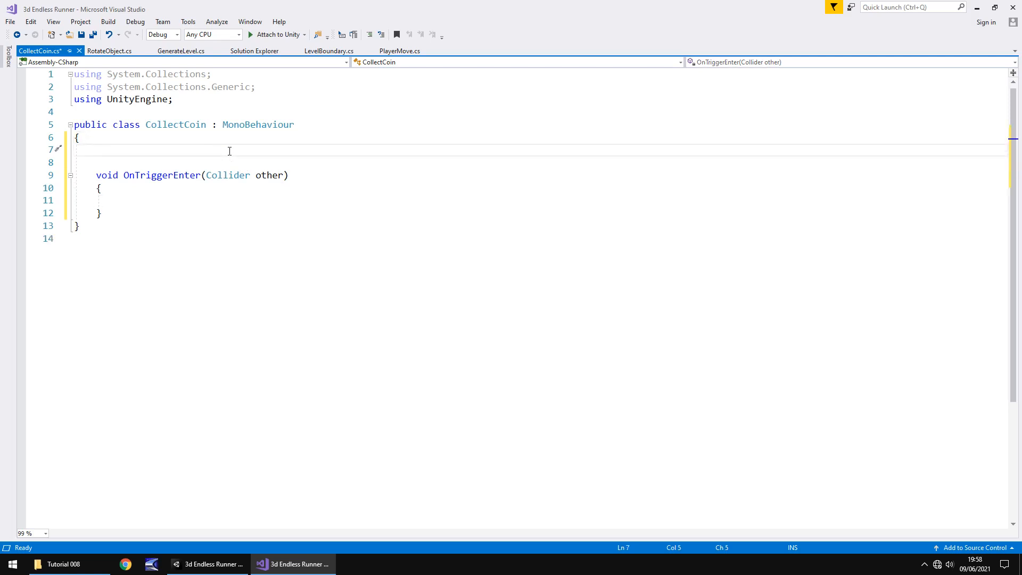
type("public")
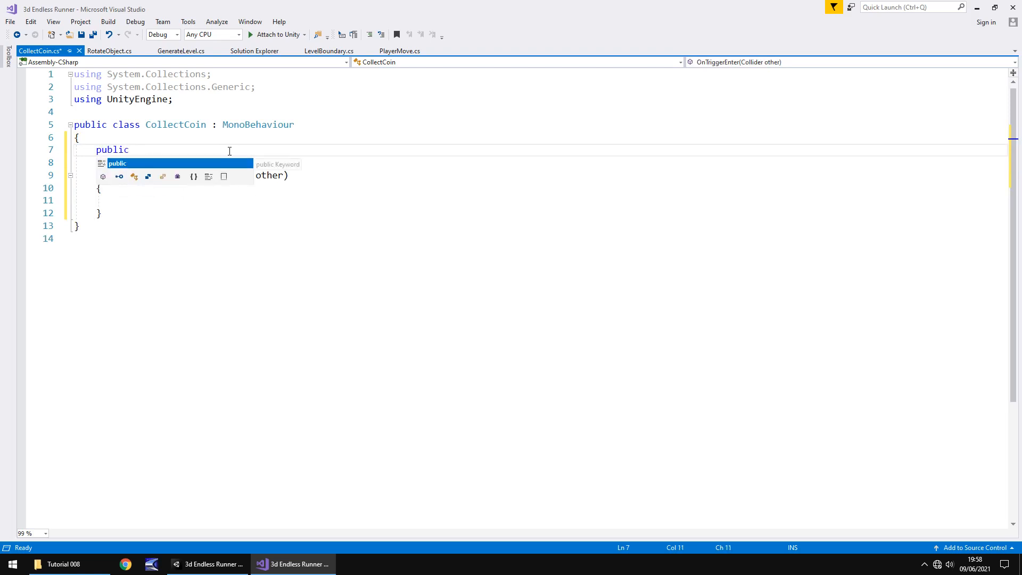
type(" A")
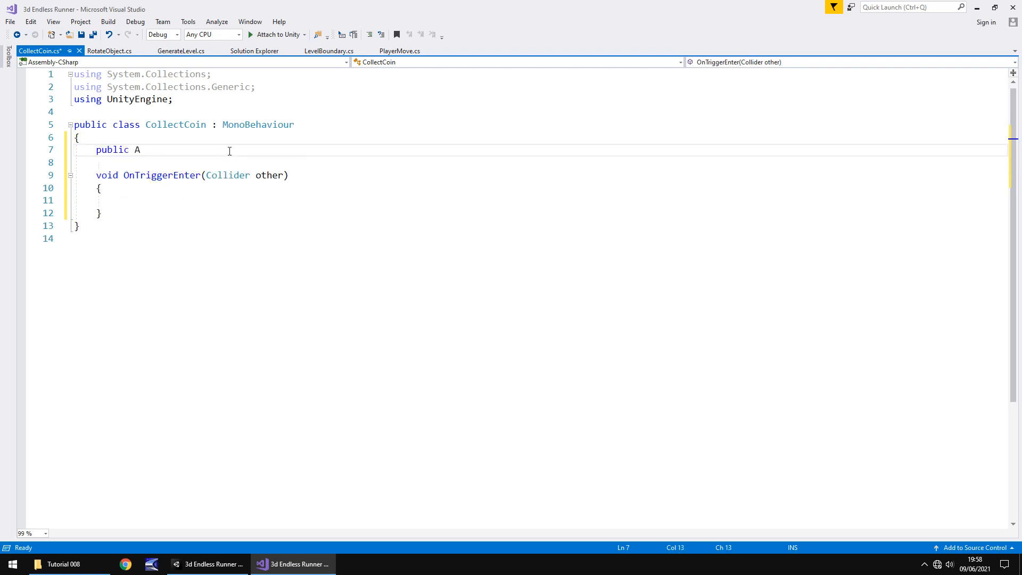
type("udioSou")
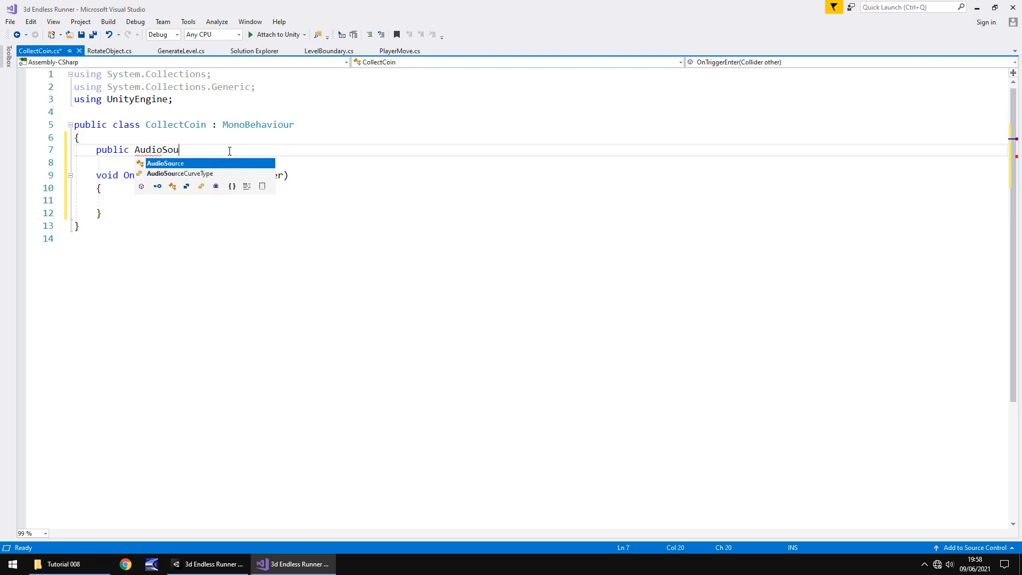
type("rce")
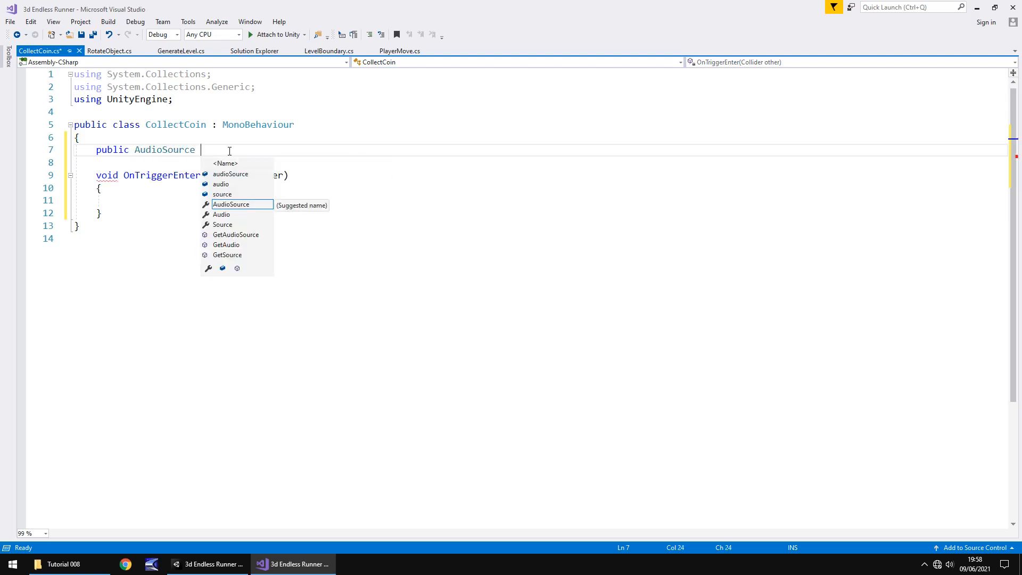
type(" coin")
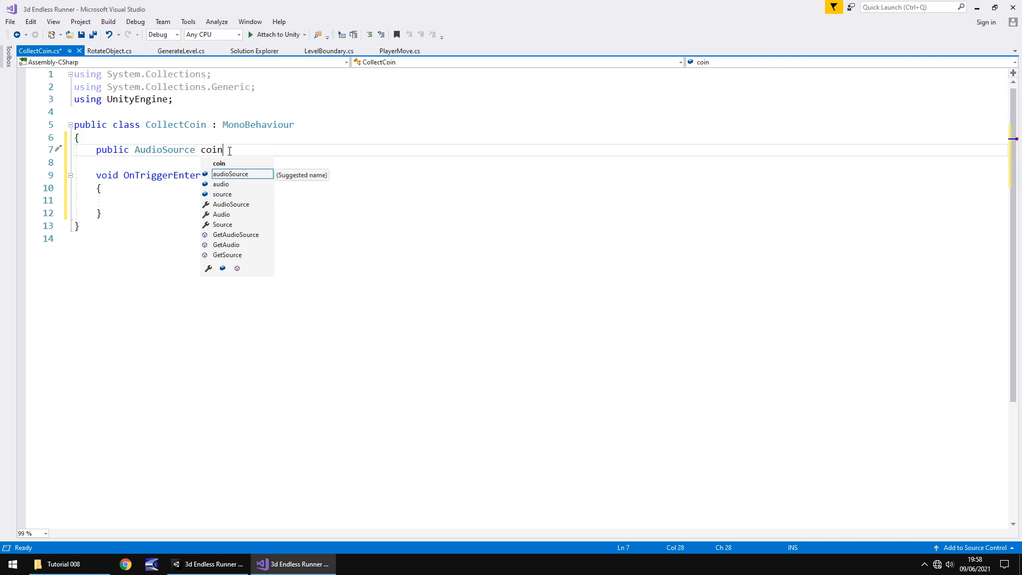
type("FX;")
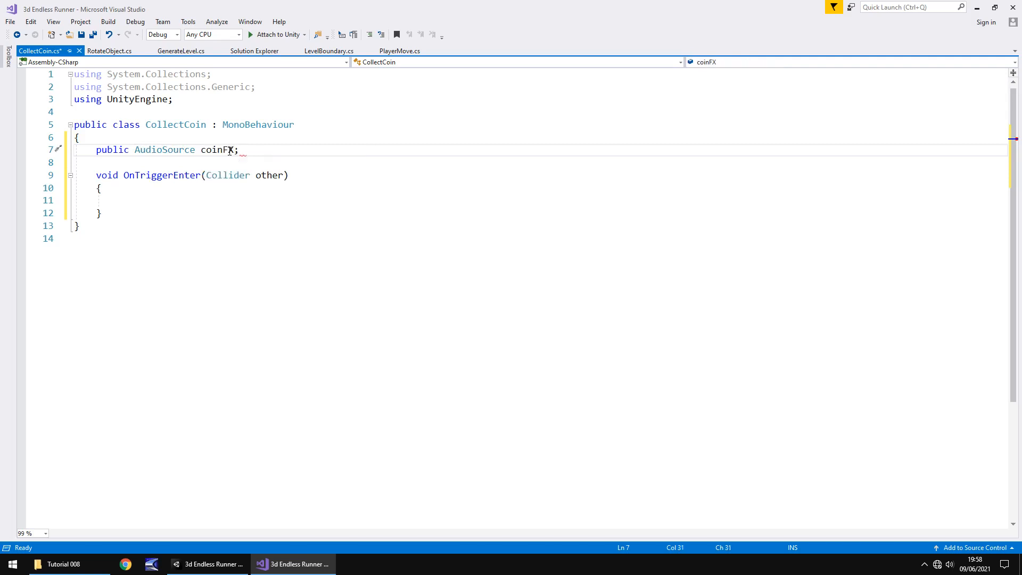
left_click(258, 207)
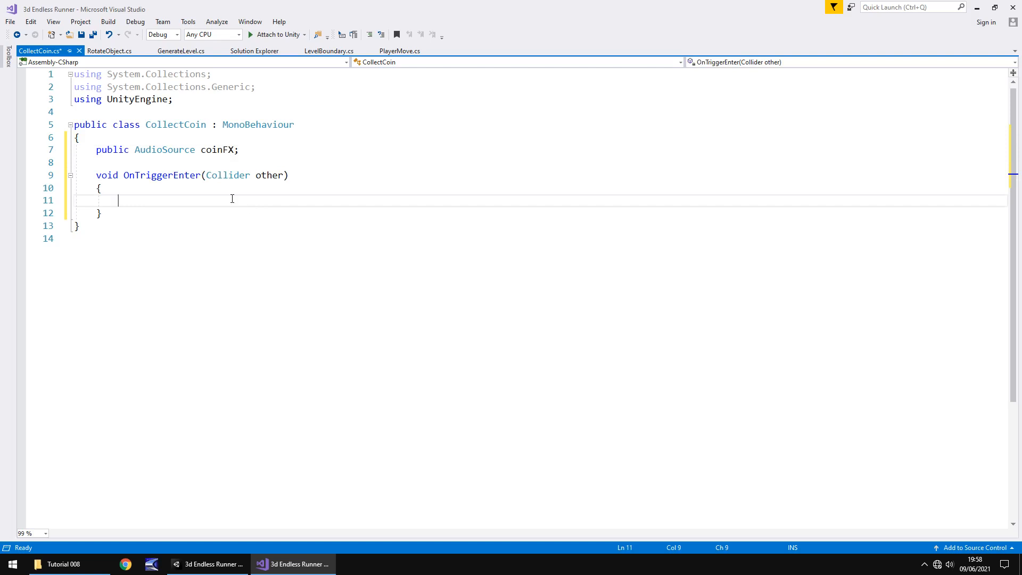
- Add coinFX.Play(); to the body of OnTriggerEnter in the CollectCoin script
type("coinFS")
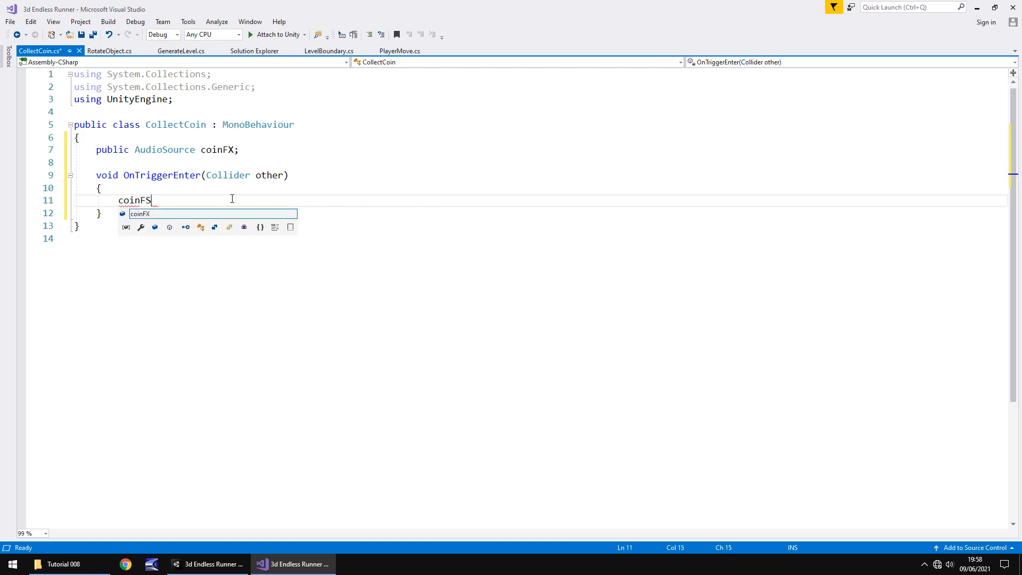
key("BackSpace")
type("X.")
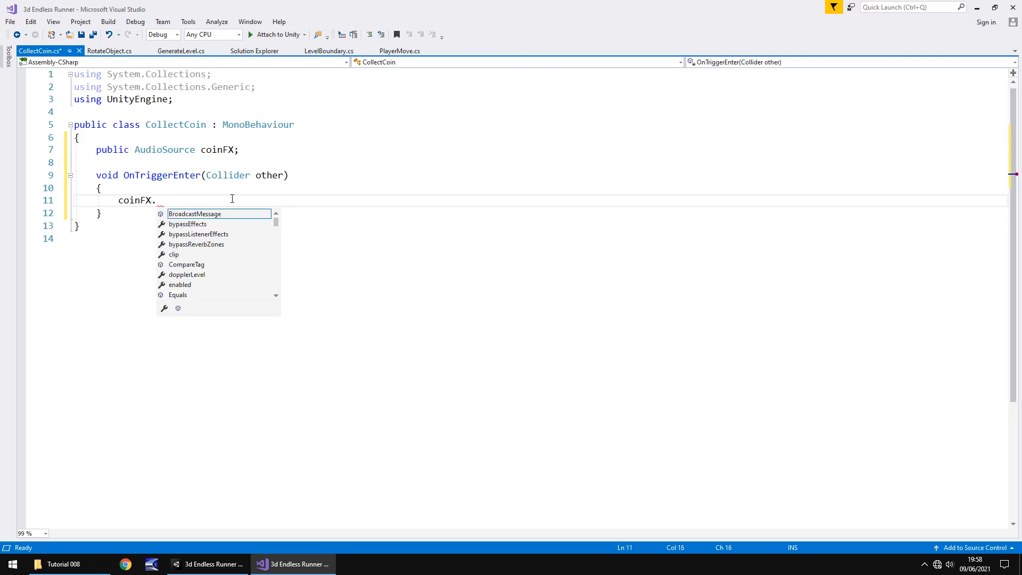
type("Play()")
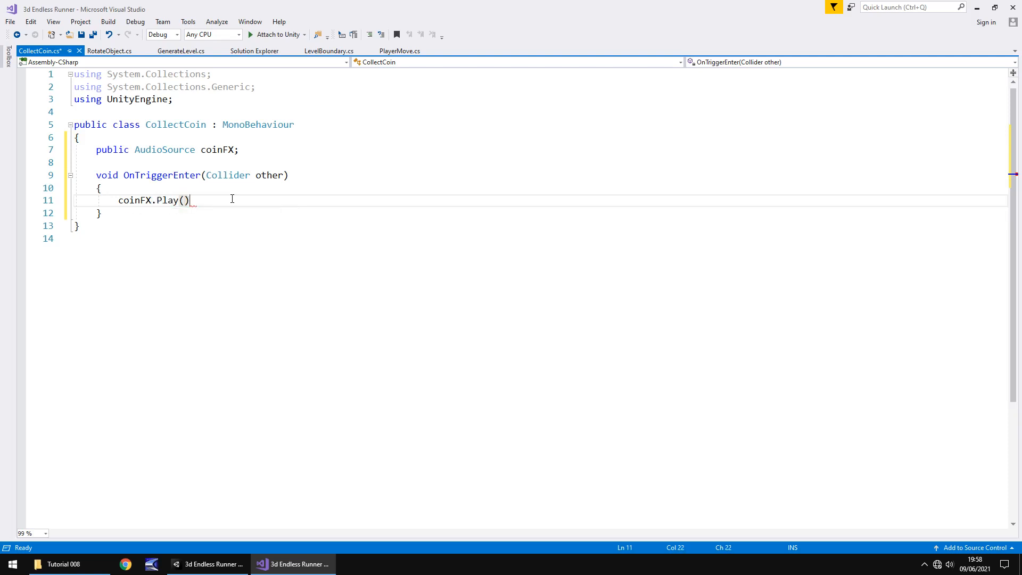
type(";")
key("Return")
- Add this.gameObject.SetActive(false); below the coinFX.Play(); line in OnTriggerEnter and save the CollectCoin script
type("this")
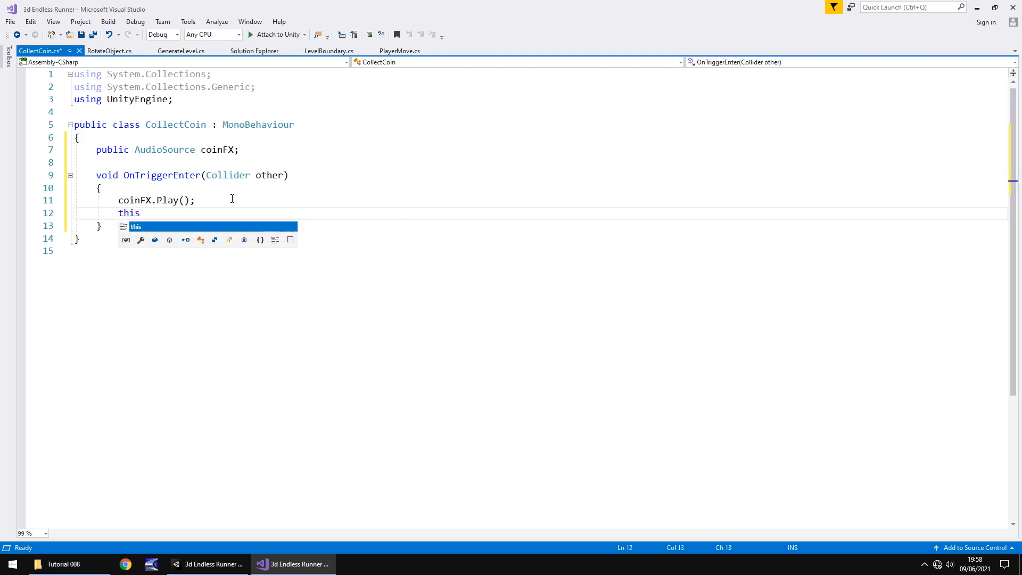
type(".g")
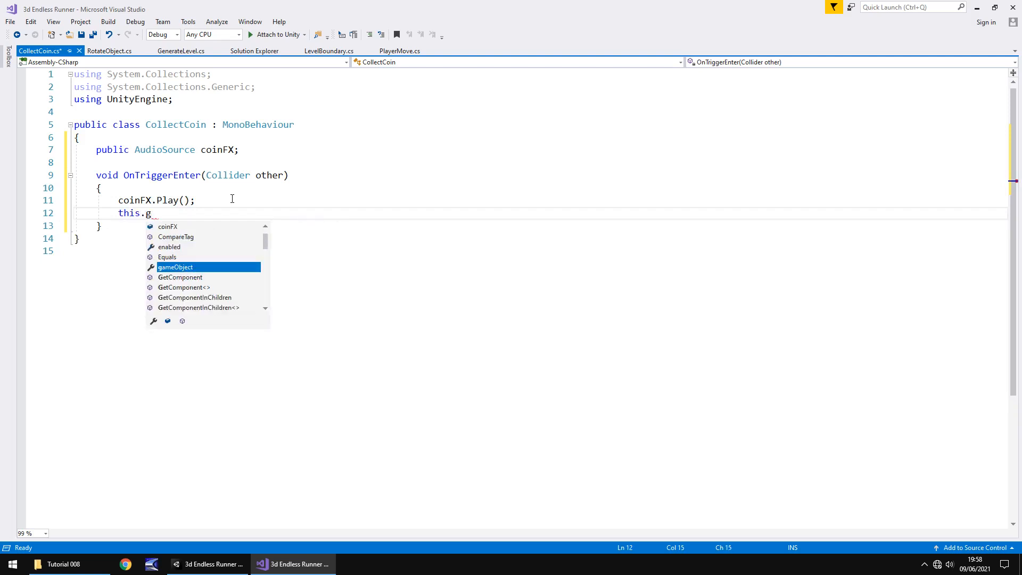
key("Tab")
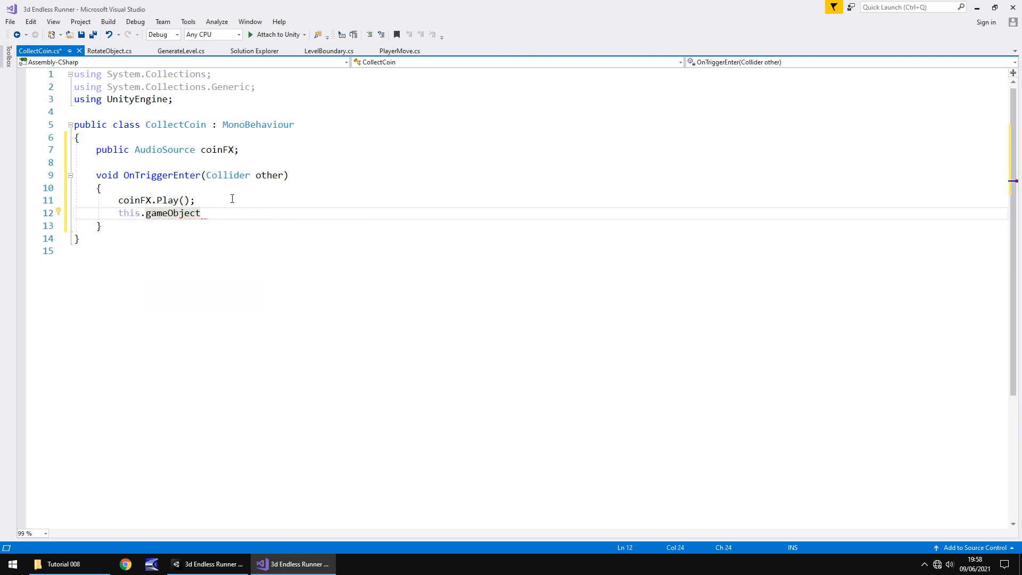
type(".Set")
key("Tab")
type("(false)")
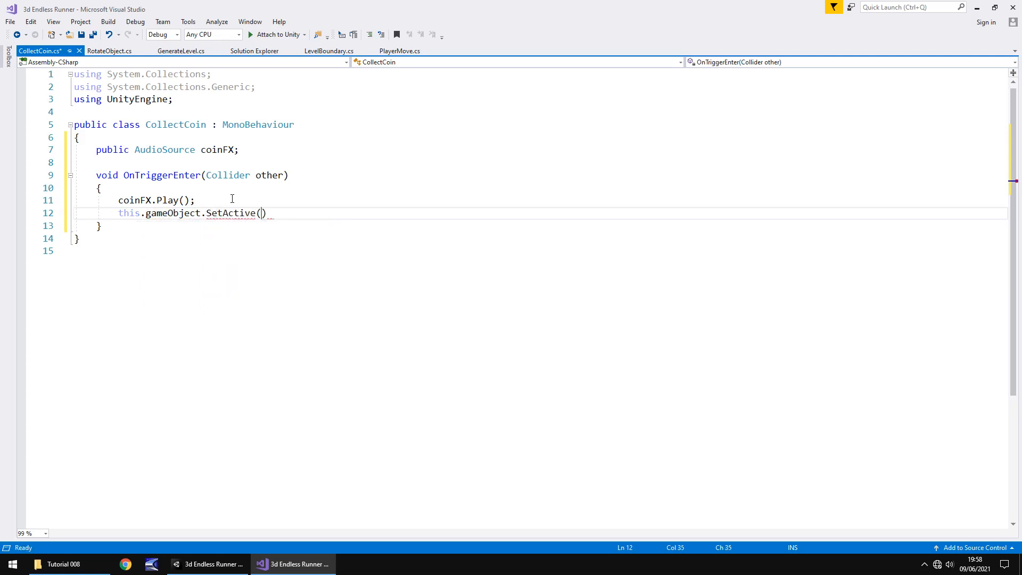
type(";")
key("ctrl+s")
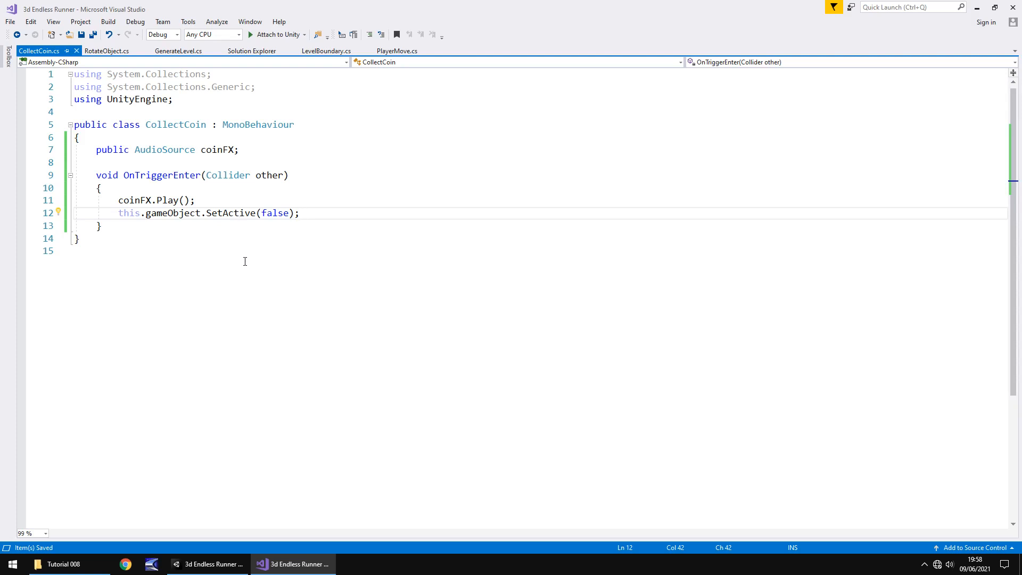
- Switch to Unity, attach the CollectCoin script to the Coin object and assign CoinCollect as its Coin FX audio source
left_click(219, 563)
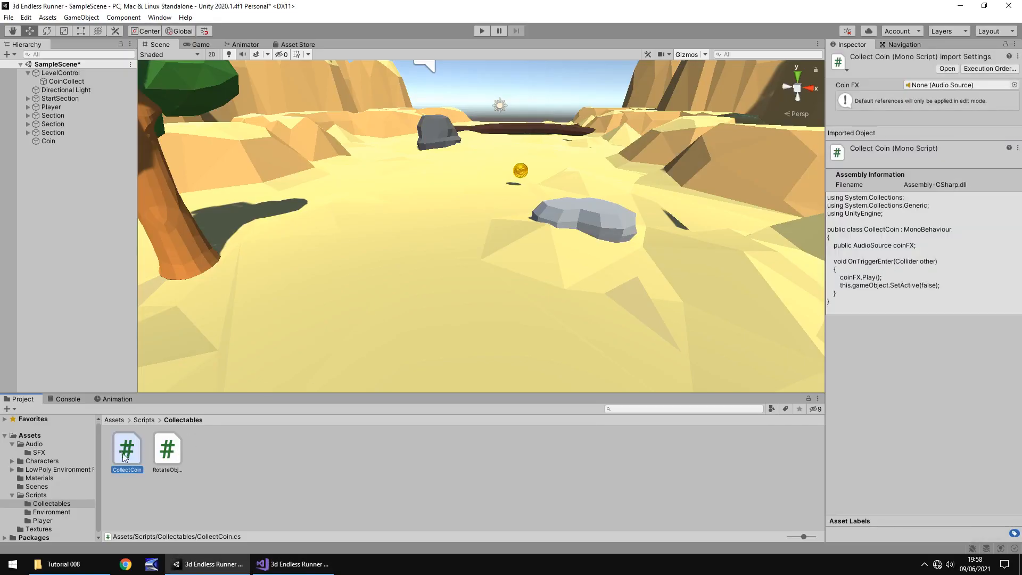
left_click_drag(130, 456, 48, 141)
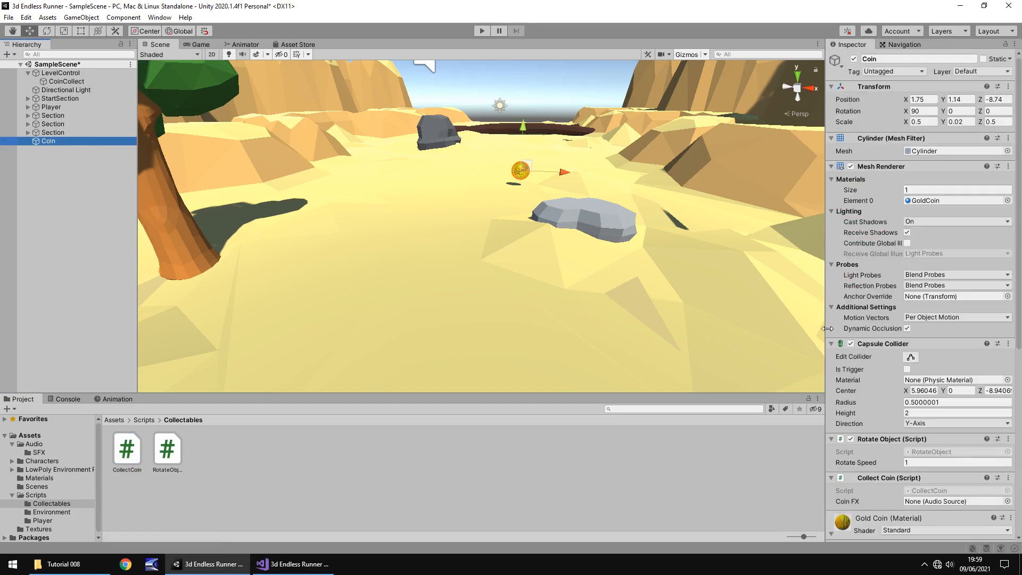
scroll(866, 333, "down", 5)
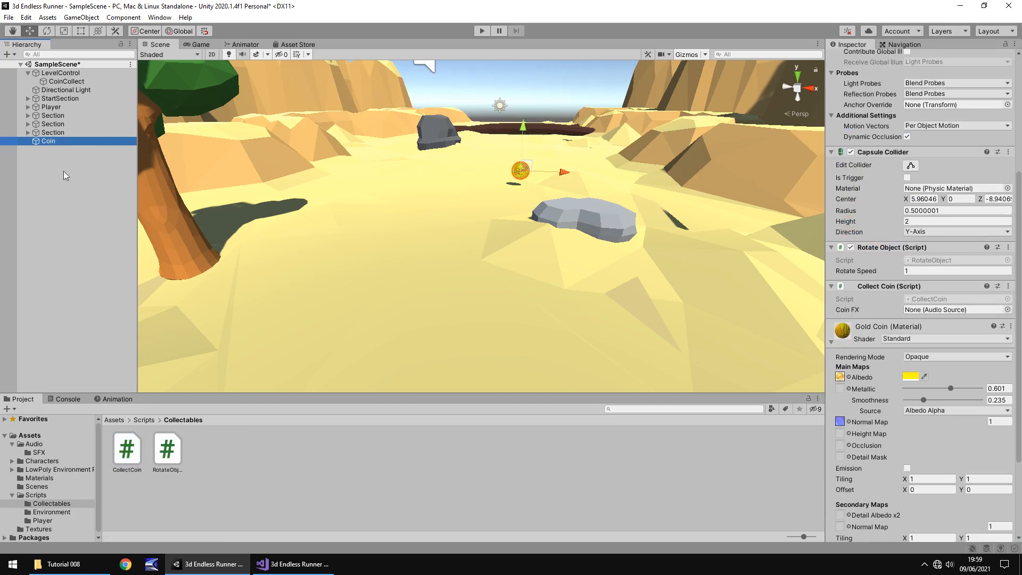
left_click_drag(66, 81, 936, 315)
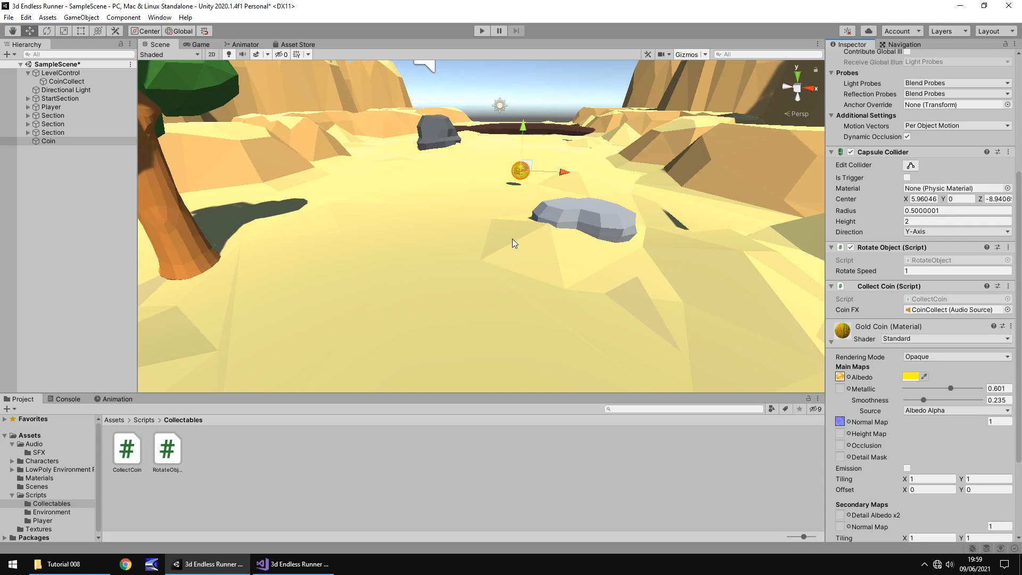
- Playtest the coin pickup, stop the game and check the OnTriggerEnter code of CollectCoin in Visual Studio
left_click(479, 32)
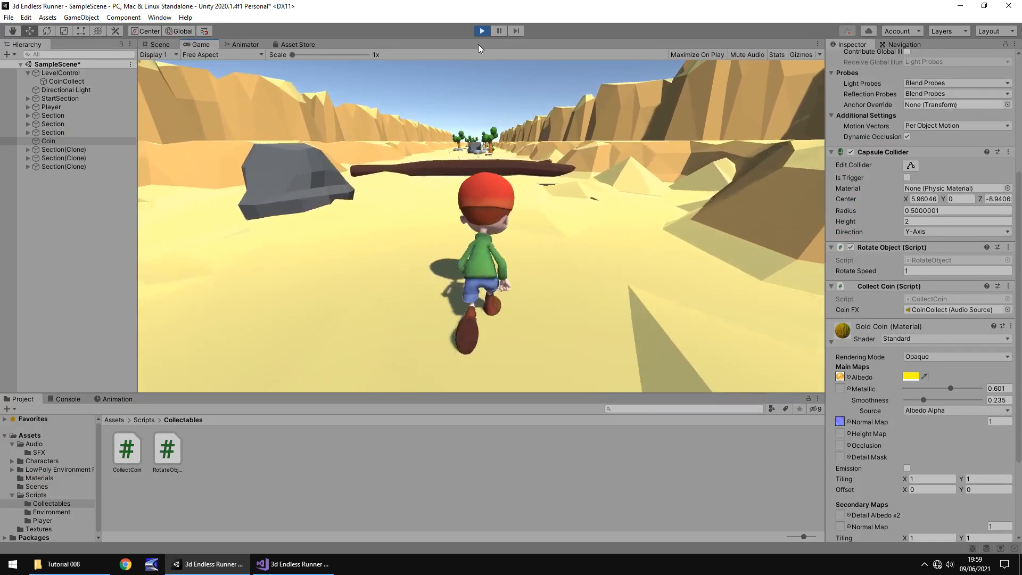
left_click(482, 30)
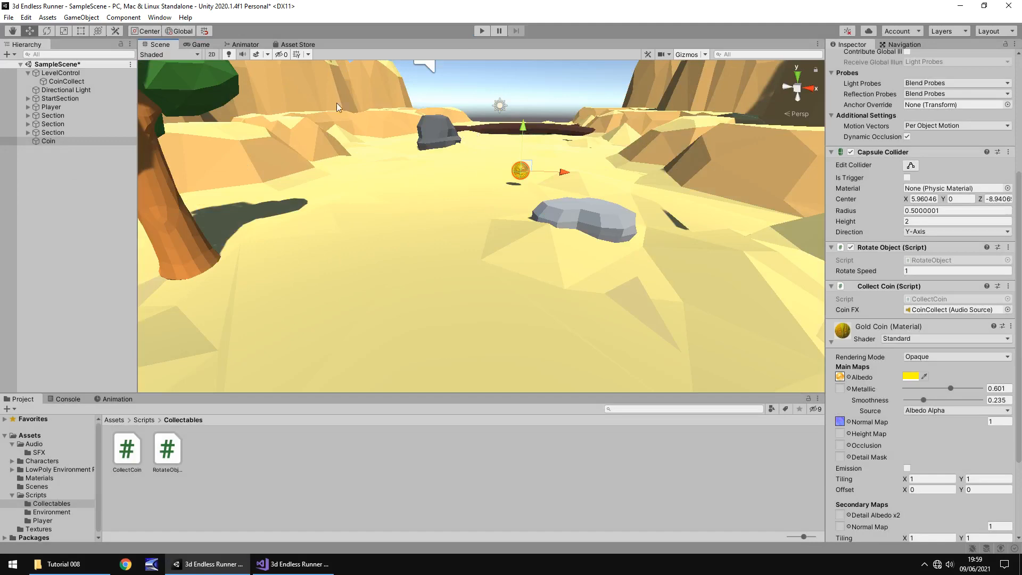
left_click(294, 563)
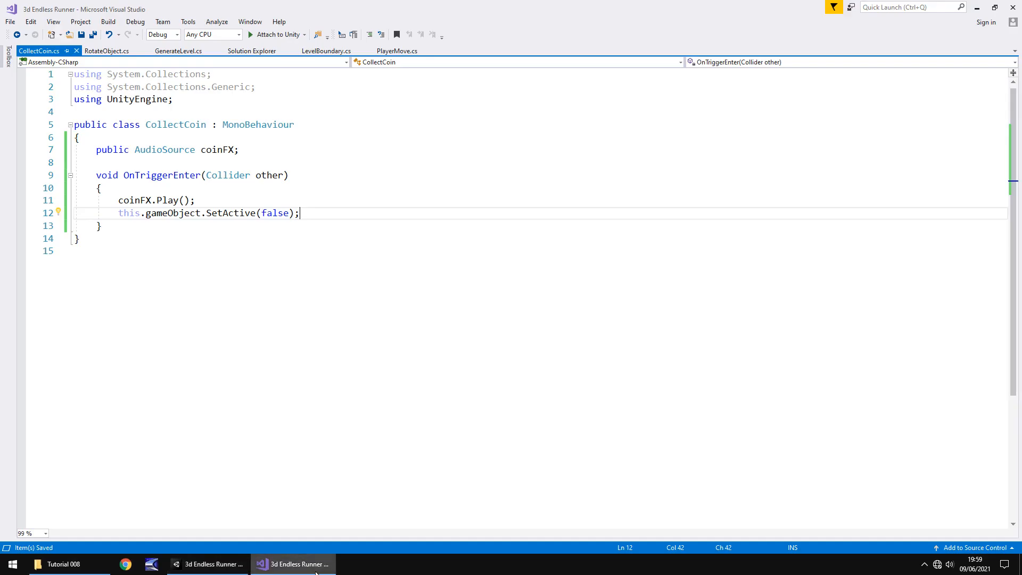
left_click_drag(135, 175, 173, 175)
left_click(211, 205)
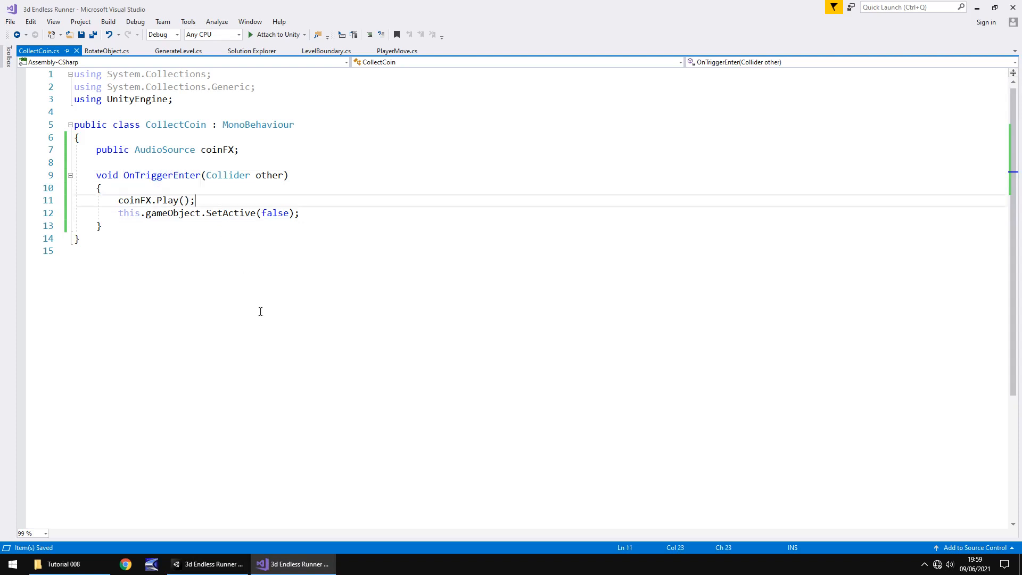
left_click(229, 564)
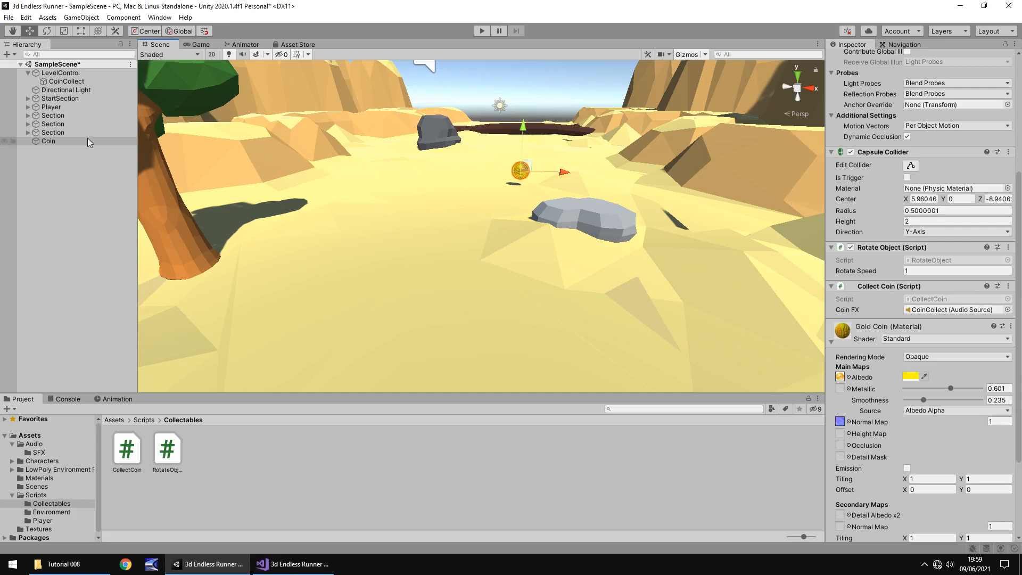
- Try Is Trigger on the Player's Box Collider with a playtest of the coin pickup
left_click(51, 107)
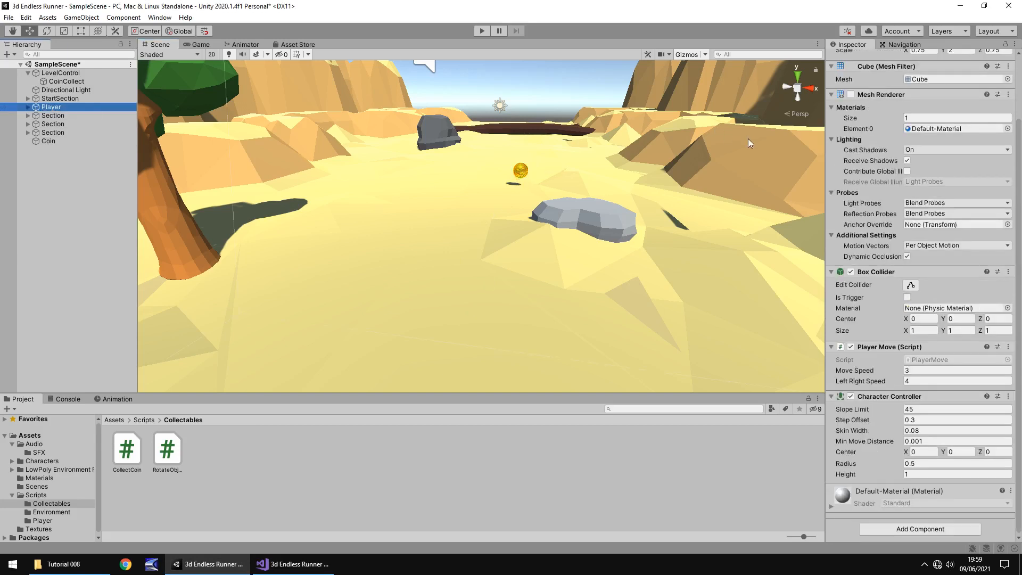
left_click(907, 298)
left_click(481, 32)
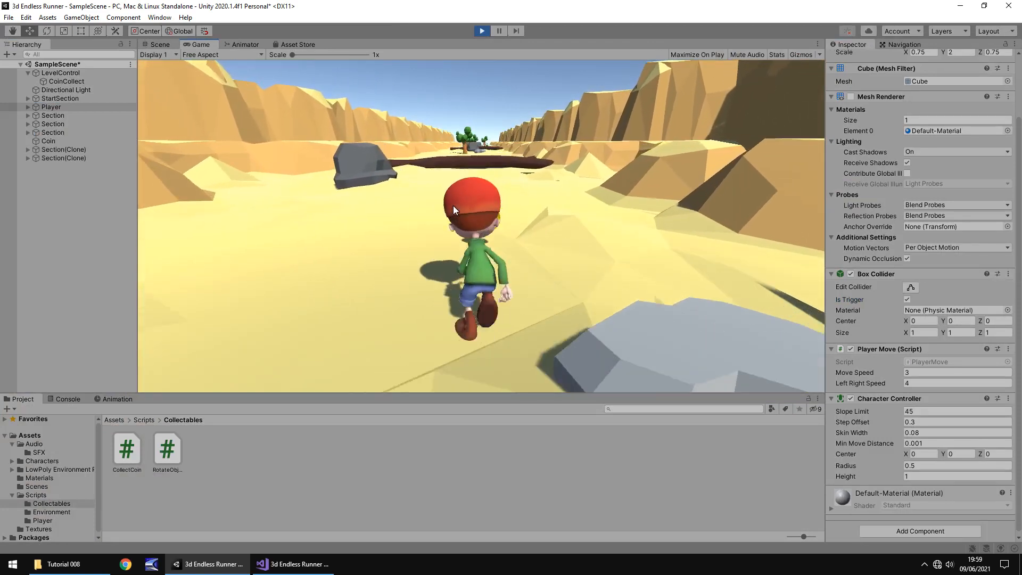
key("ctrl+p")
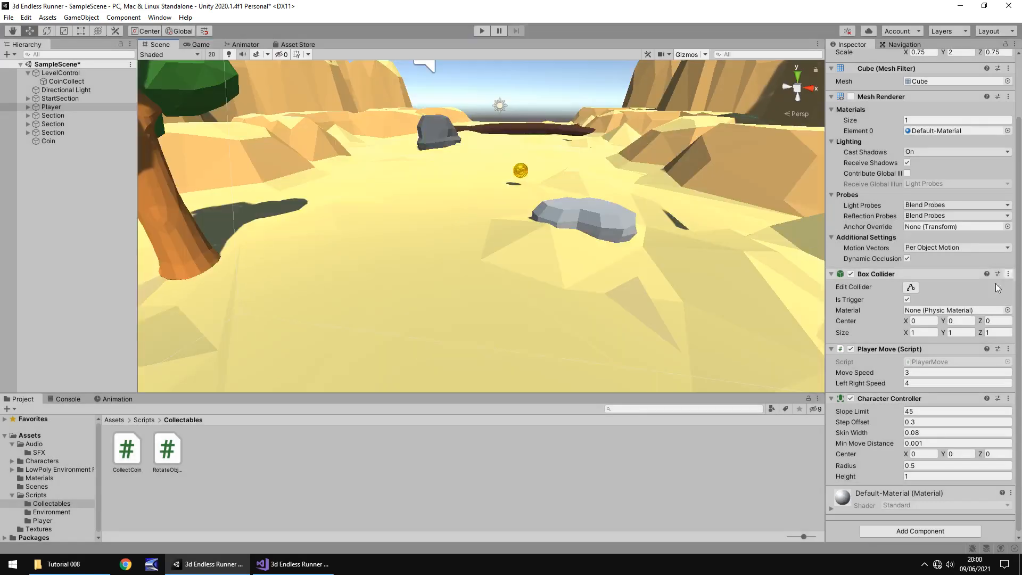
left_click(908, 300)
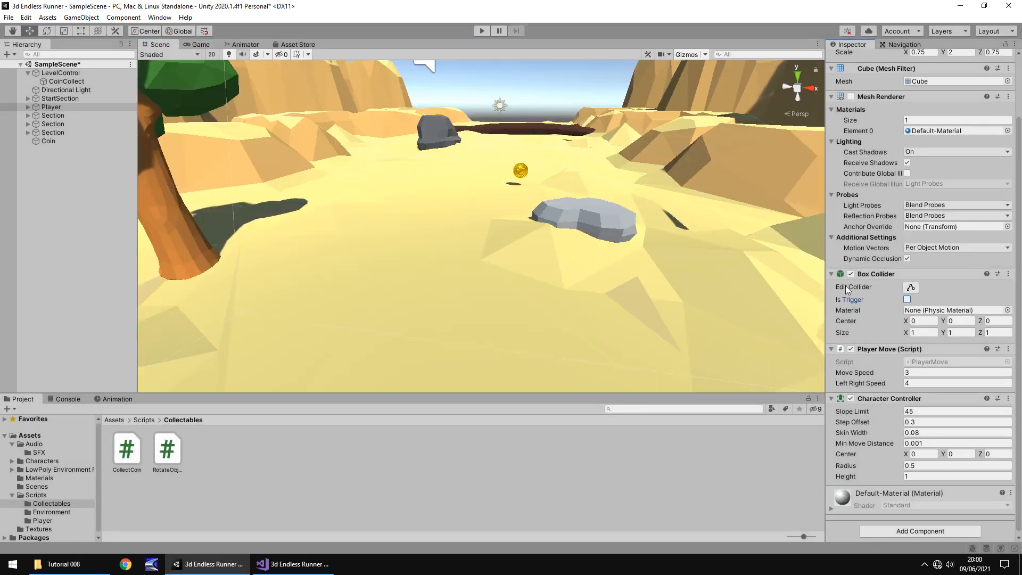
- Enable Is Trigger on the Coin's Capsule Collider and playtest running into the coin
left_click(56, 139)
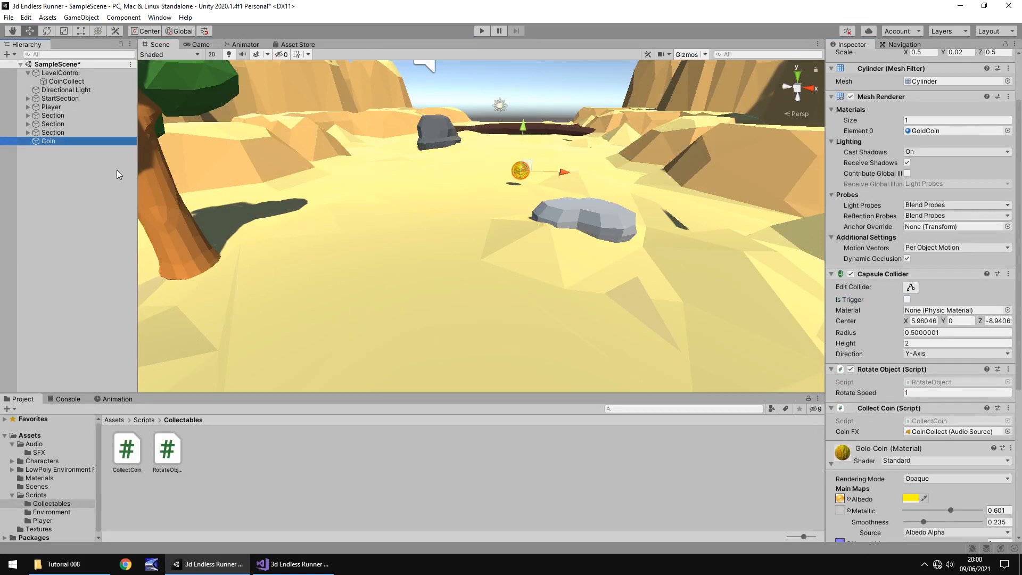
left_click(908, 300)
left_click(482, 30)
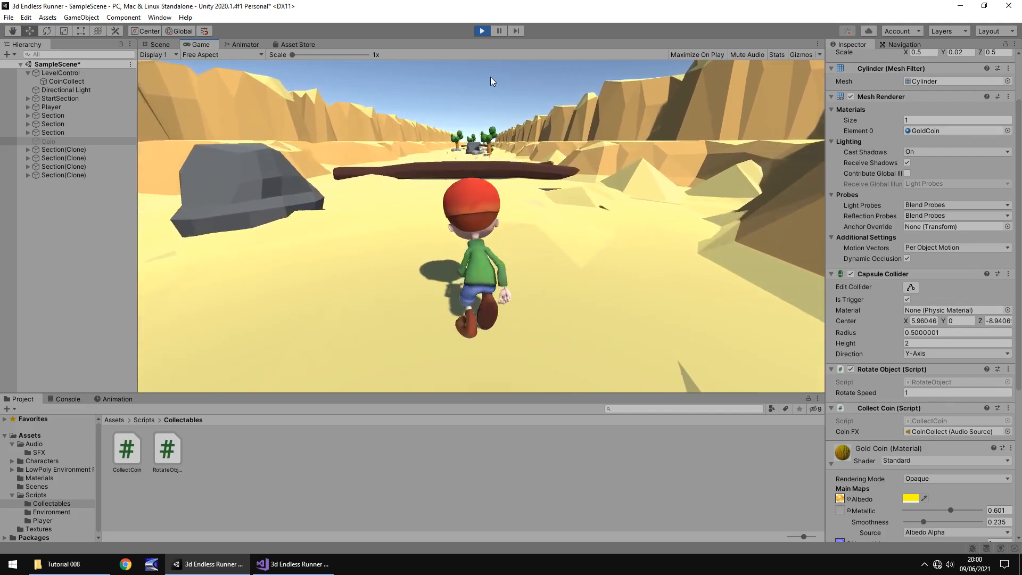
key("ctrl+p")
- Duplicate the coin with the copy at about Z -7.74, then duplicate the pair to form a row of four coins along the track
middle_click_drag(562, 187, 503, 332)
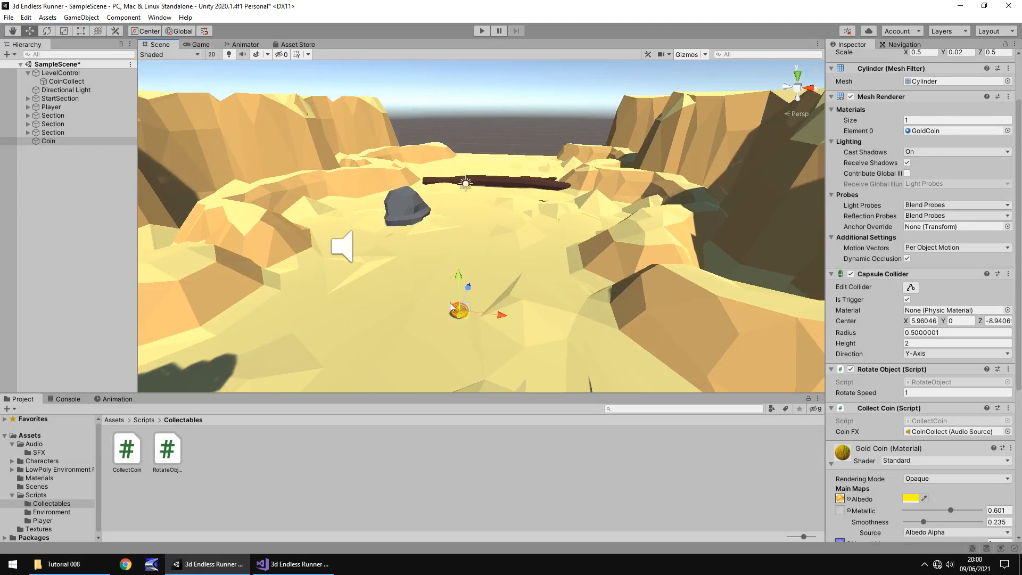
key("ctrl+d")
left_click_drag(471, 278, 472, 275)
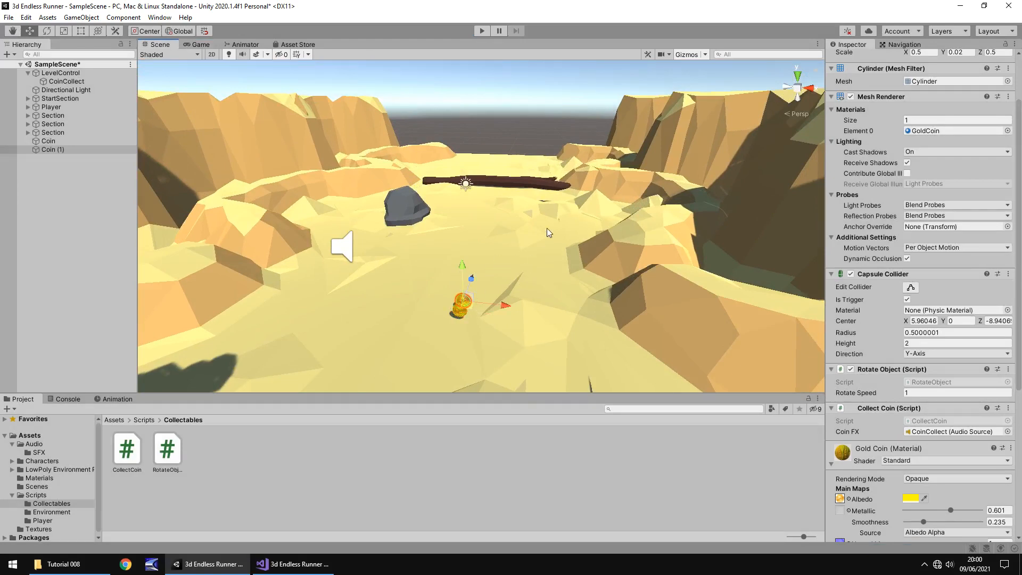
right_click_drag(547, 228, 421, 248)
middle_click_drag(618, 251, 136, 262)
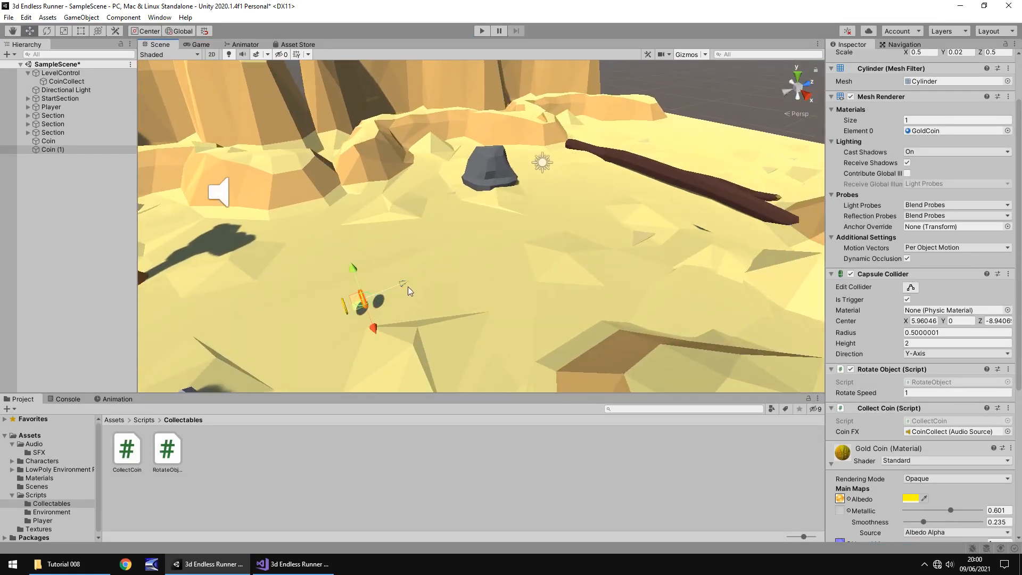
left_click_drag(405, 284, 472, 269)
left_click(56, 150, "shift")
key("ctrl+d")
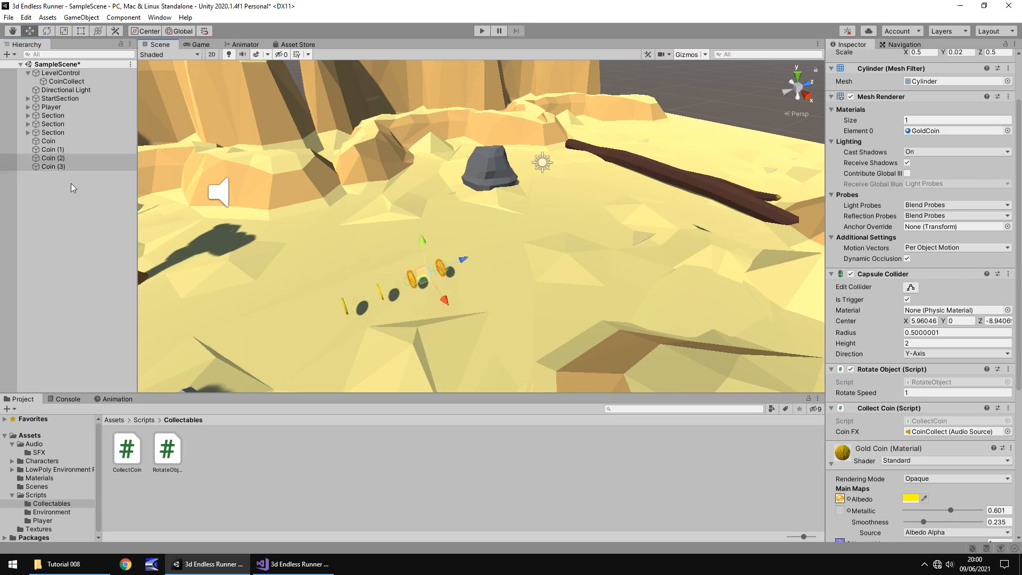
- Duplicate the row of four coins and move the copies farther along the track beside the large grey rock
left_click(59, 142, "shift")
key("ctrl+d")
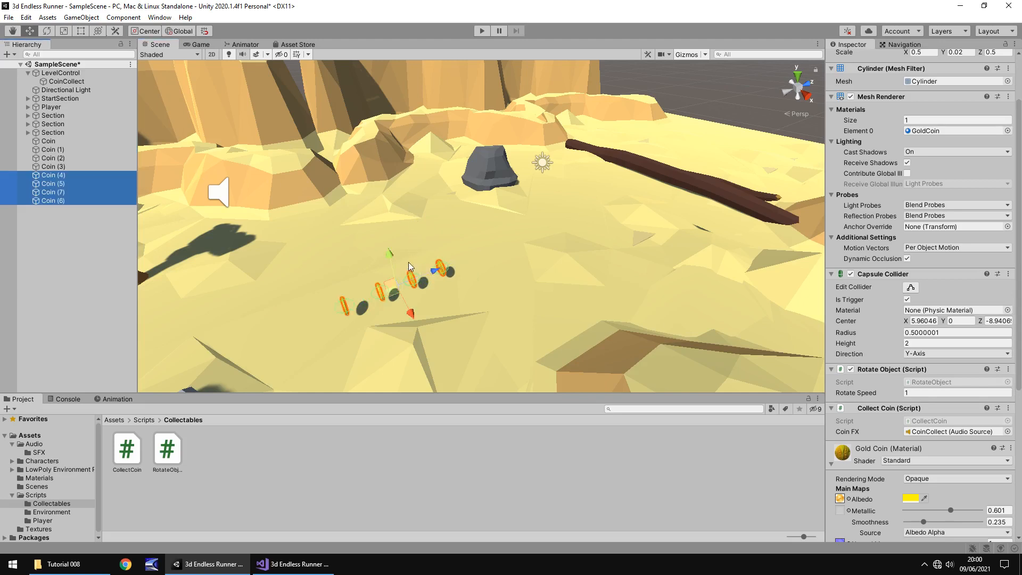
left_click_drag(405, 318, 376, 266)
left_click_drag(394, 226, 580, 209)
- Playtest collecting both rows of coins by steering the player into them, then stop the game
left_click(483, 31)
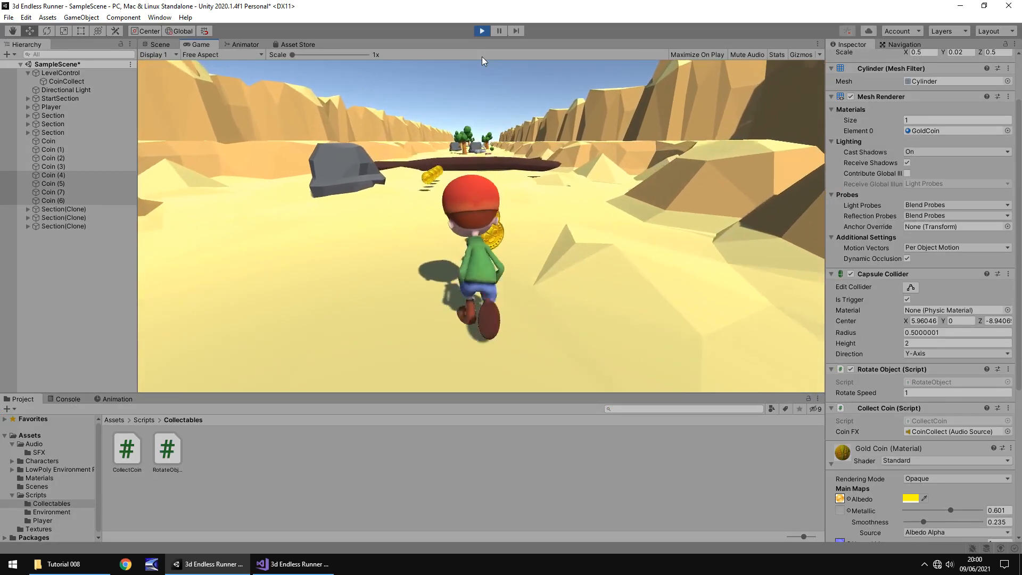
key("a")
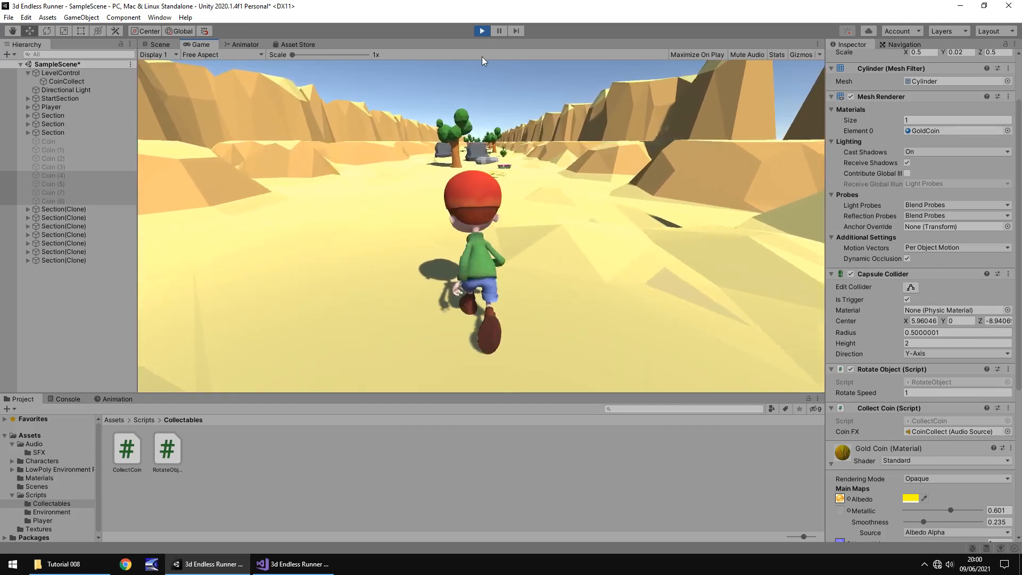
key("ctrl+p")
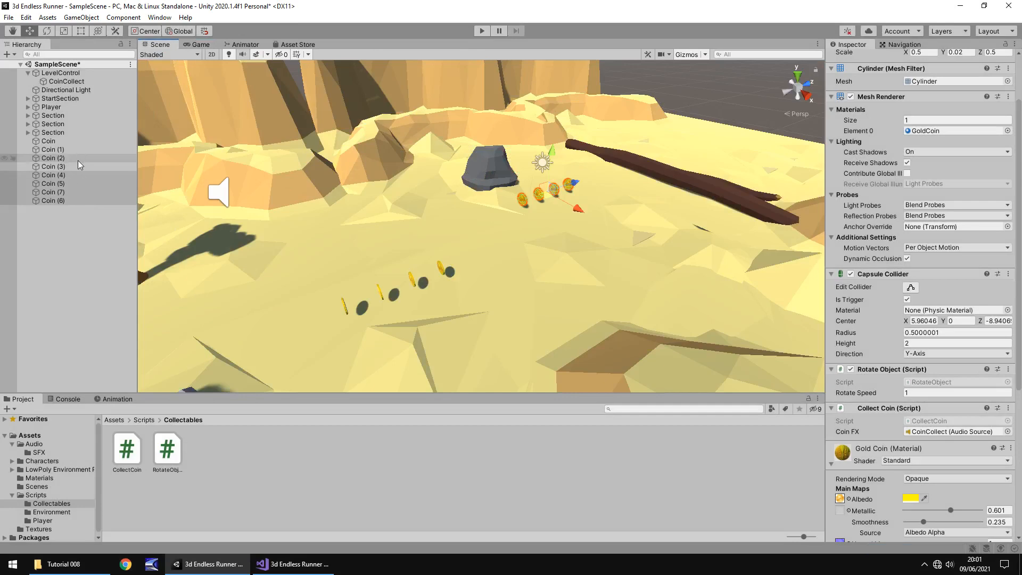
- Parent Coin (1) through Coin (7) to the StartSection object in the hierarchy, leaving StartSection collapsed
scroll(257, 207, "down", 10)
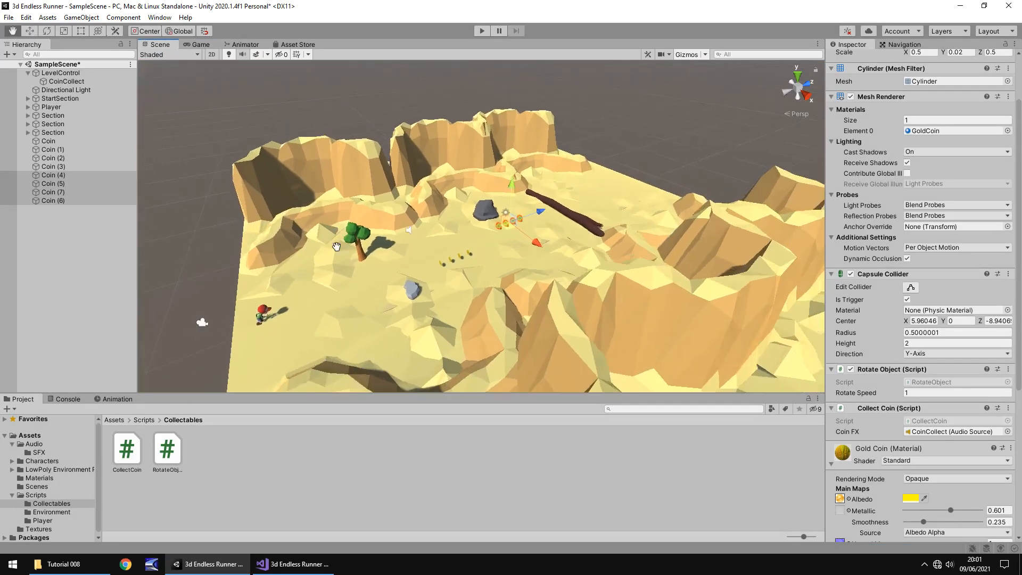
middle_click_drag(337, 246, 312, 297)
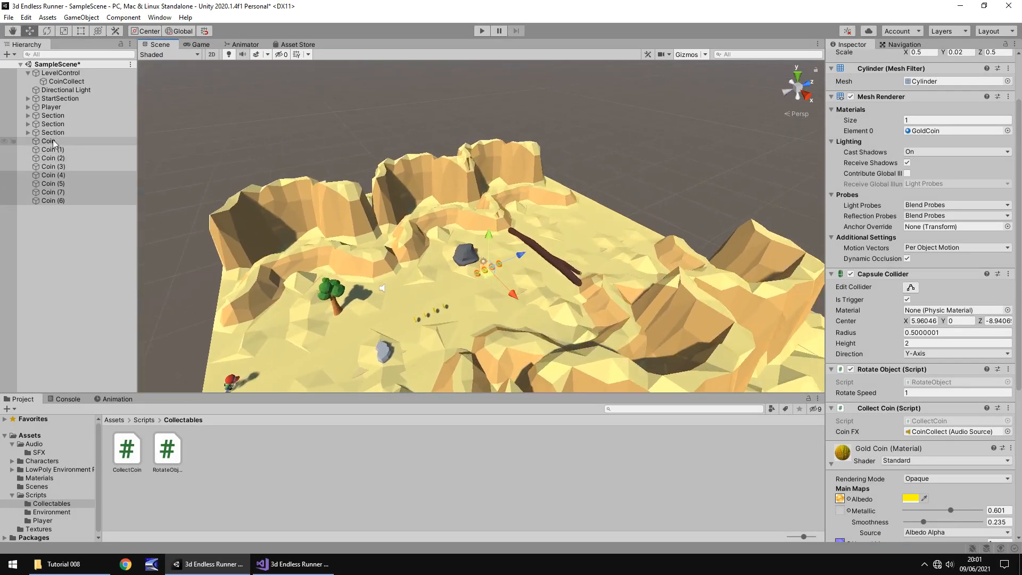
left_click(59, 98)
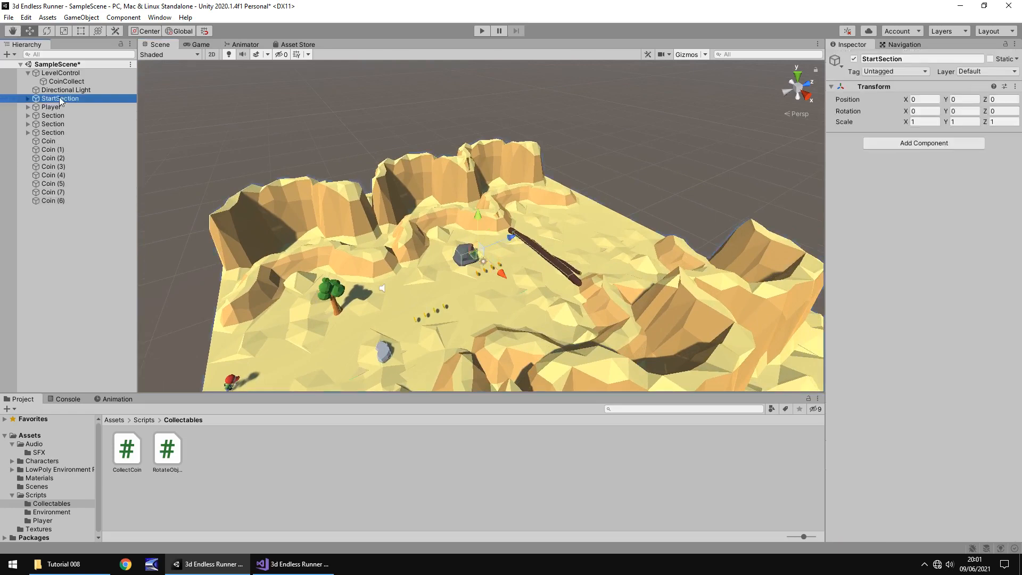
left_click(64, 148)
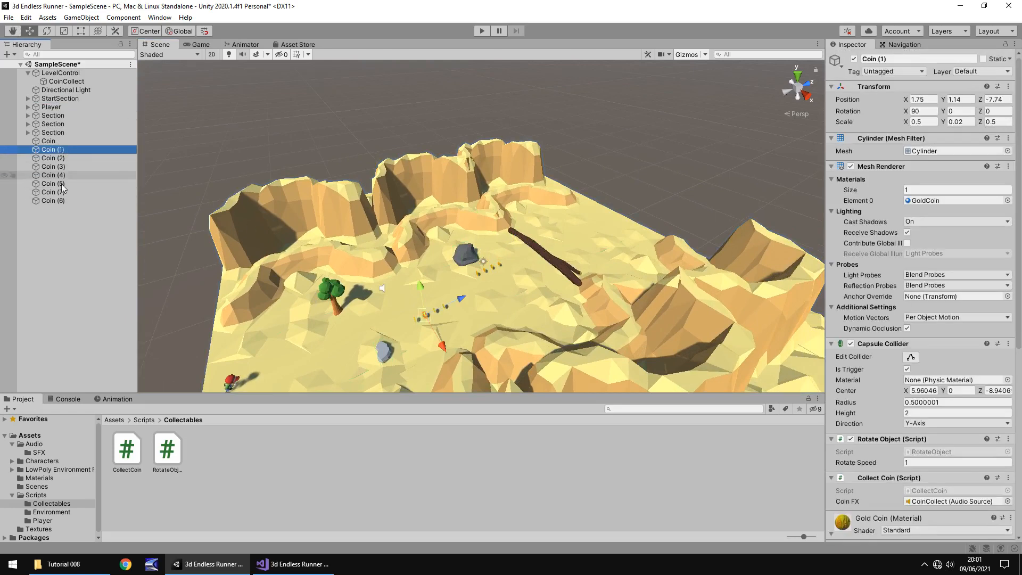
left_click(60, 200, "shift")
left_click_drag(60, 153, 62, 99)
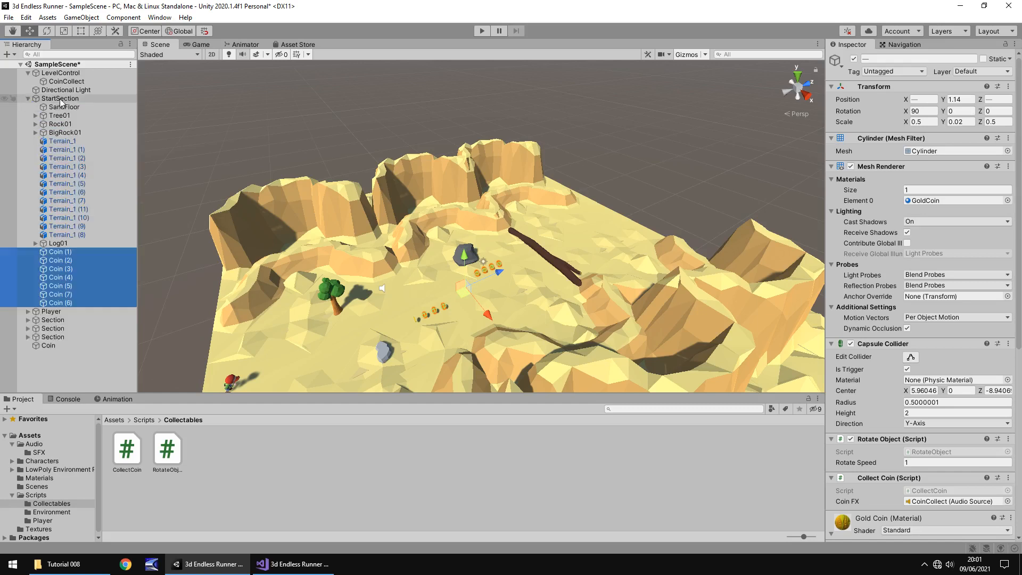
left_click(28, 99)
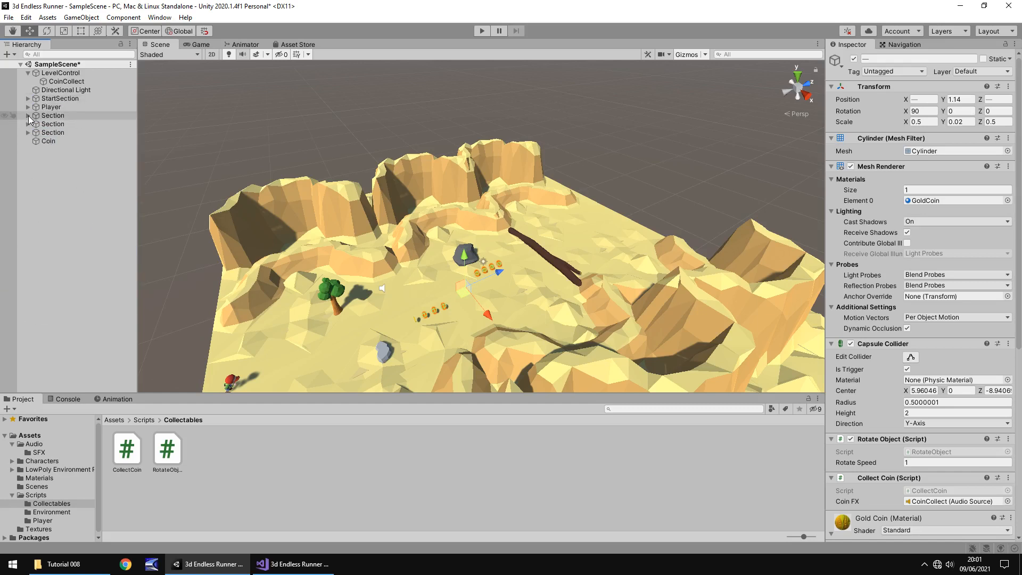
- Examine which child objects StartSection and the first two Section objects contain, including the coins just parented
left_click(27, 115)
left_click(28, 269)
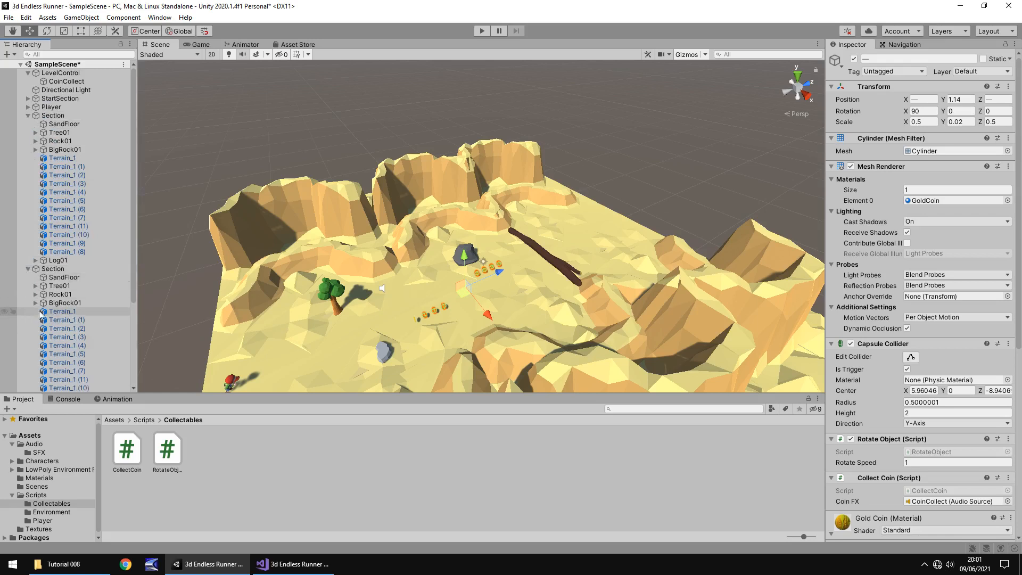
scroll(38, 306, "down", 5)
scroll(45, 314, "up", 5)
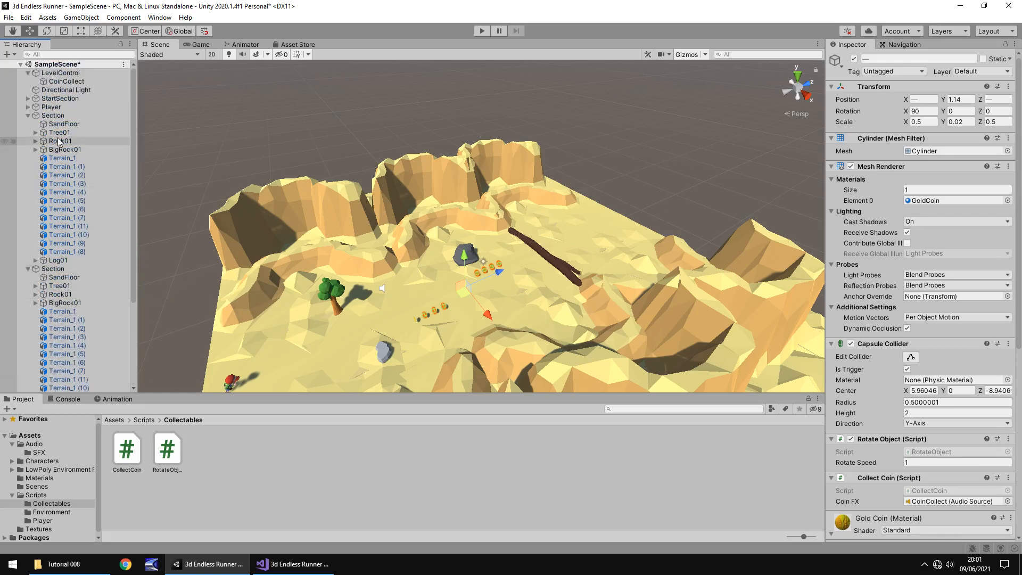
left_click(28, 116)
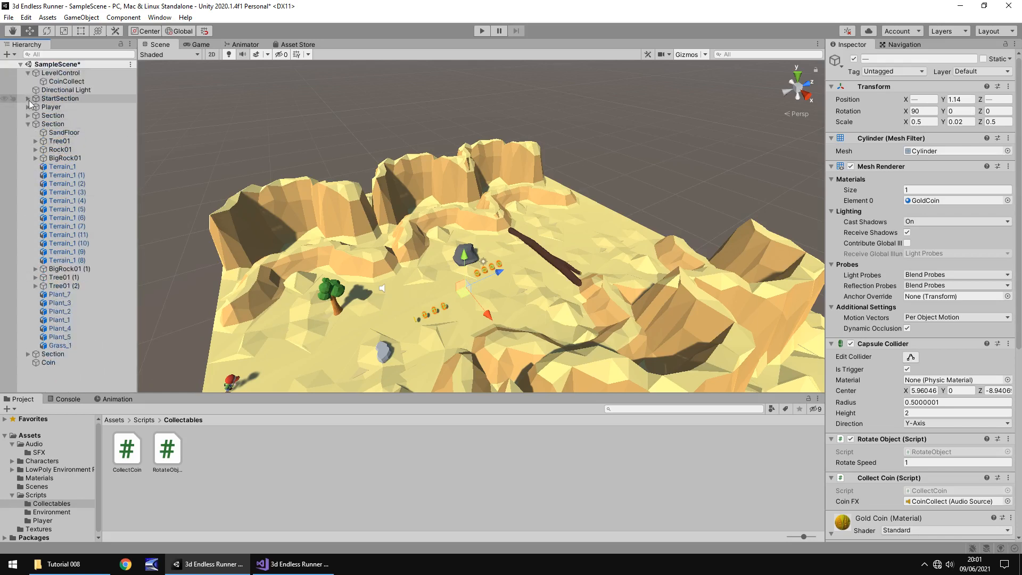
left_click(28, 98)
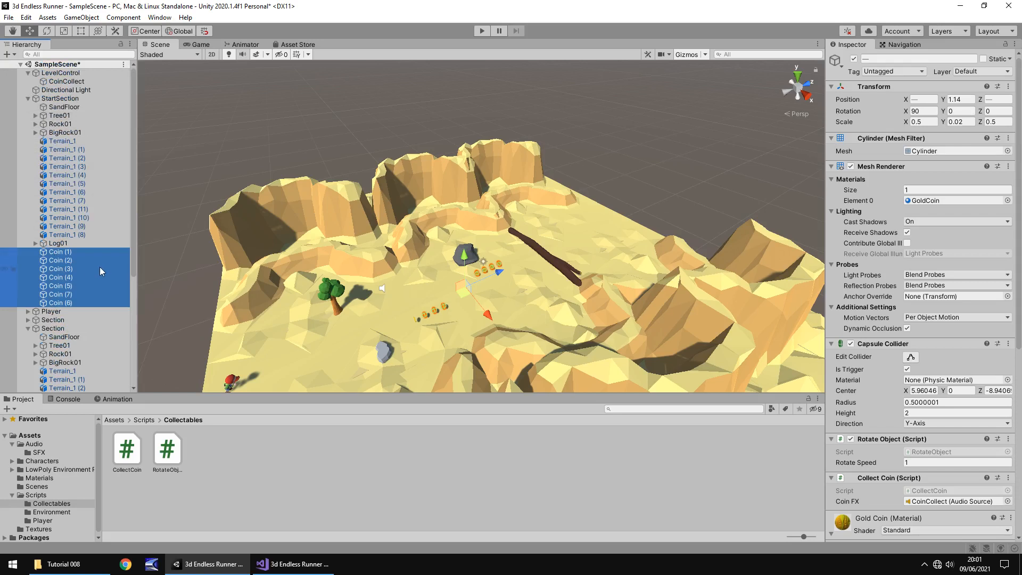
left_click(70, 252)
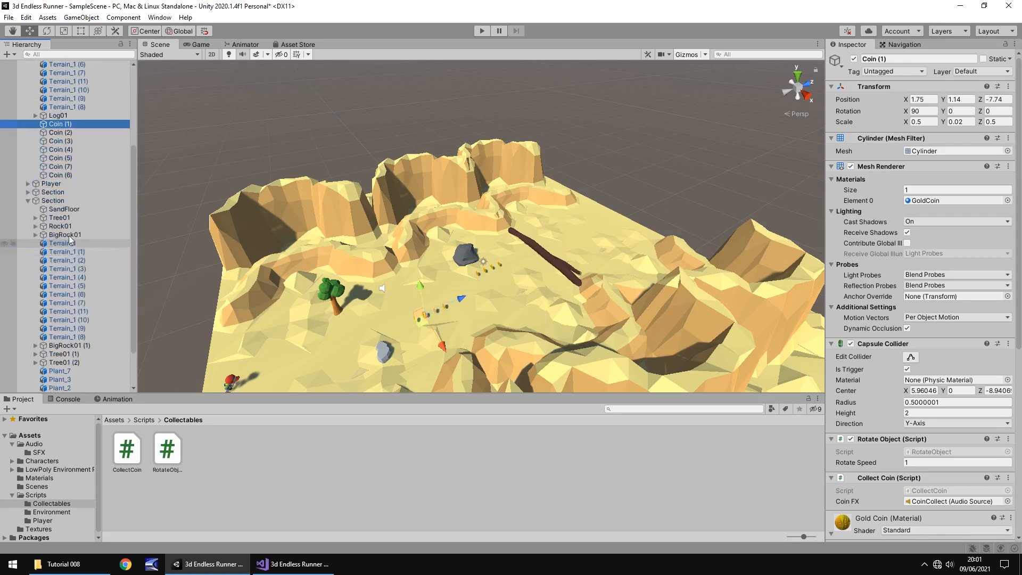
- Parent the remaining original Coin to StartSection alongside the numbered coins
left_click(28, 99)
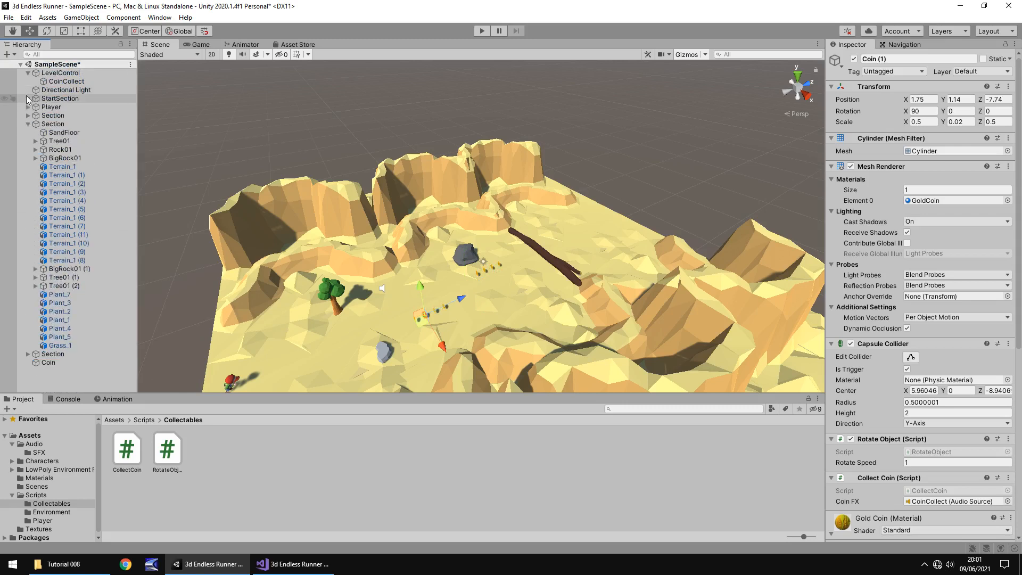
left_click(28, 124)
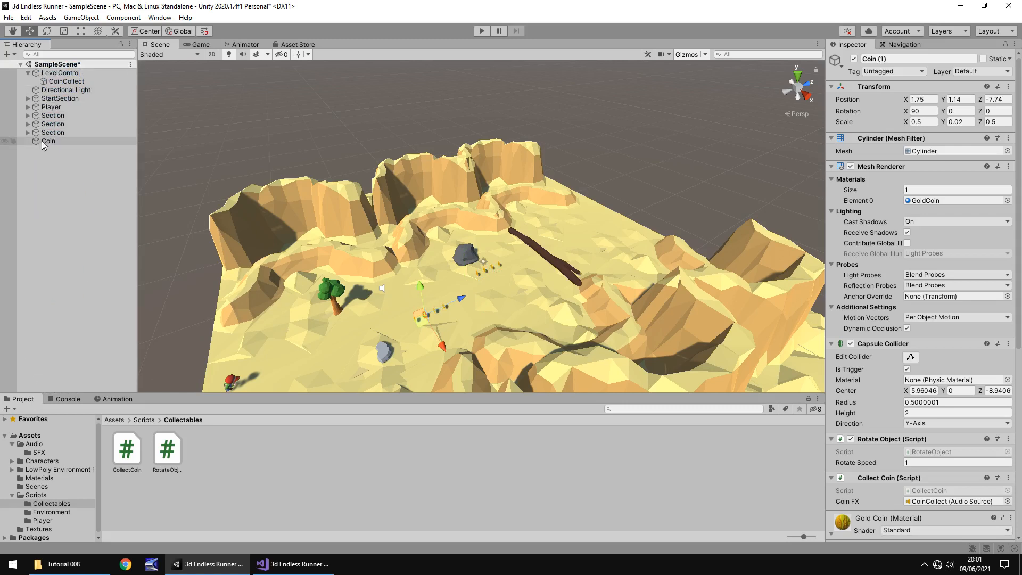
left_click_drag(41, 142, 58, 99)
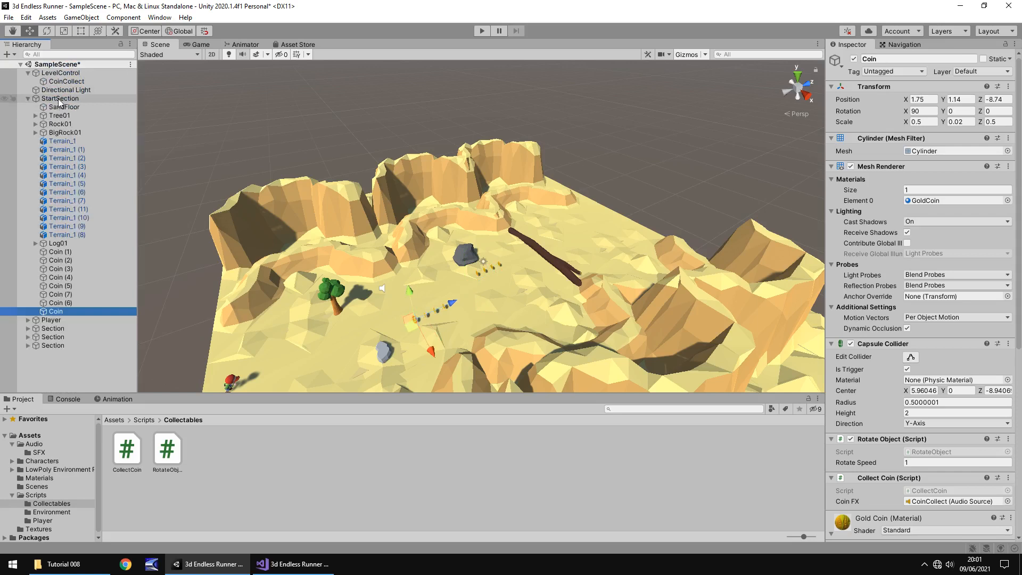
- Duplicate all eight coins in StartSection and parent the copies to the first Section object
left_click(76, 253)
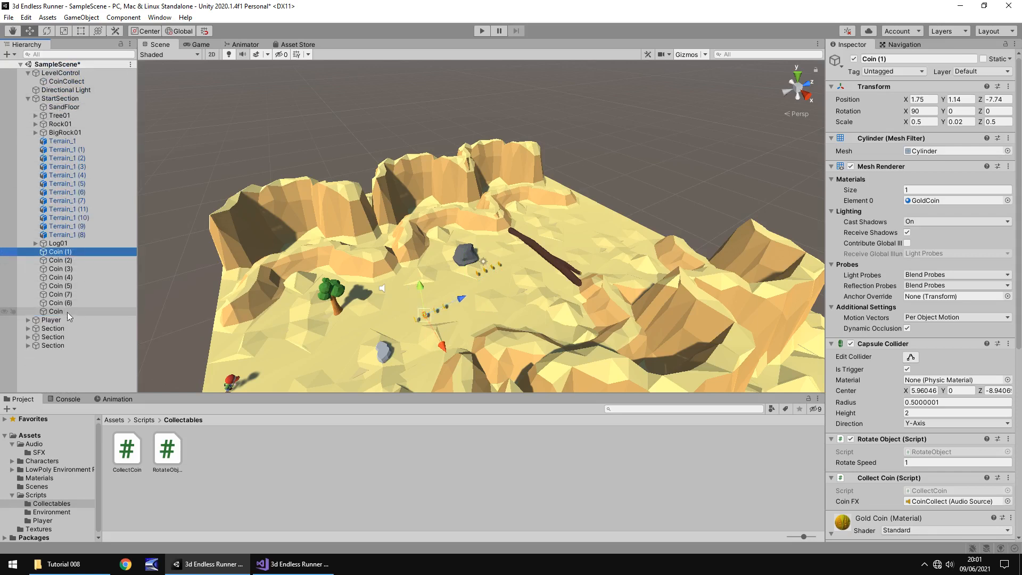
left_click(68, 312, "shift")
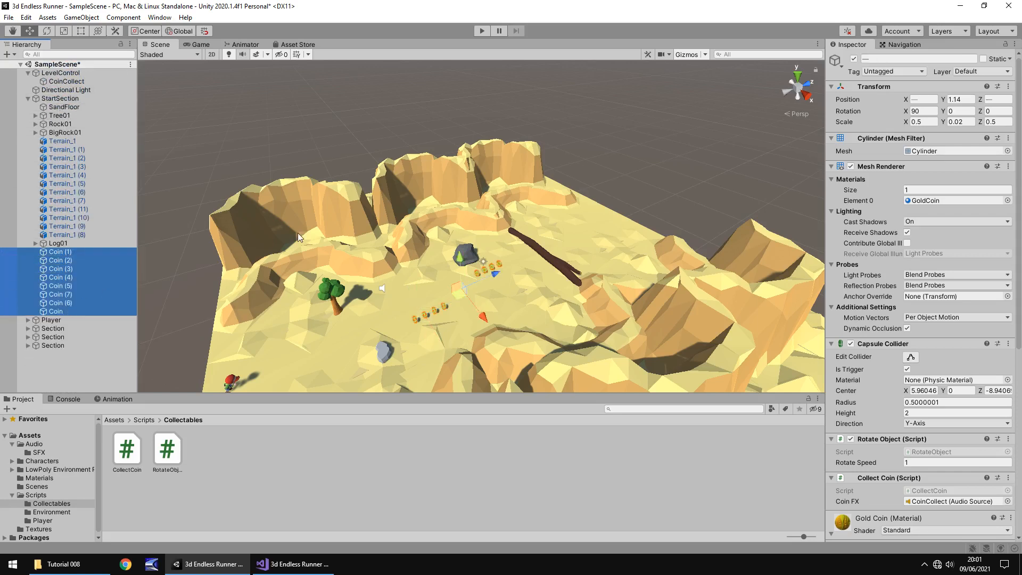
key("ctrl+d")
scroll(101, 266, "down", 2)
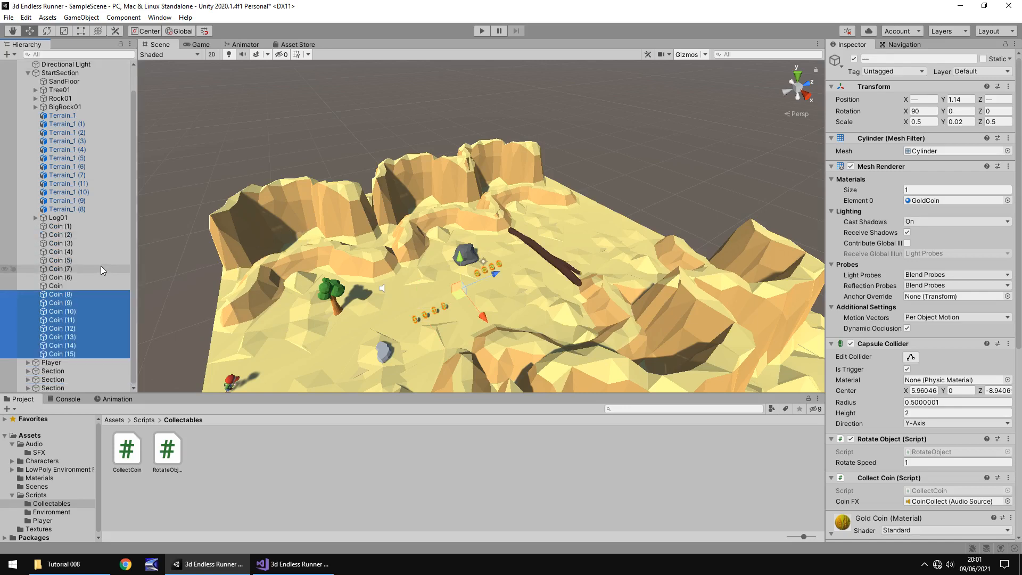
left_click_drag(67, 354, 54, 371)
- Locate the copied coins of the first Section by framing Coin (8), and examine their placement around the rock and log
scroll(315, 271, "down", 8)
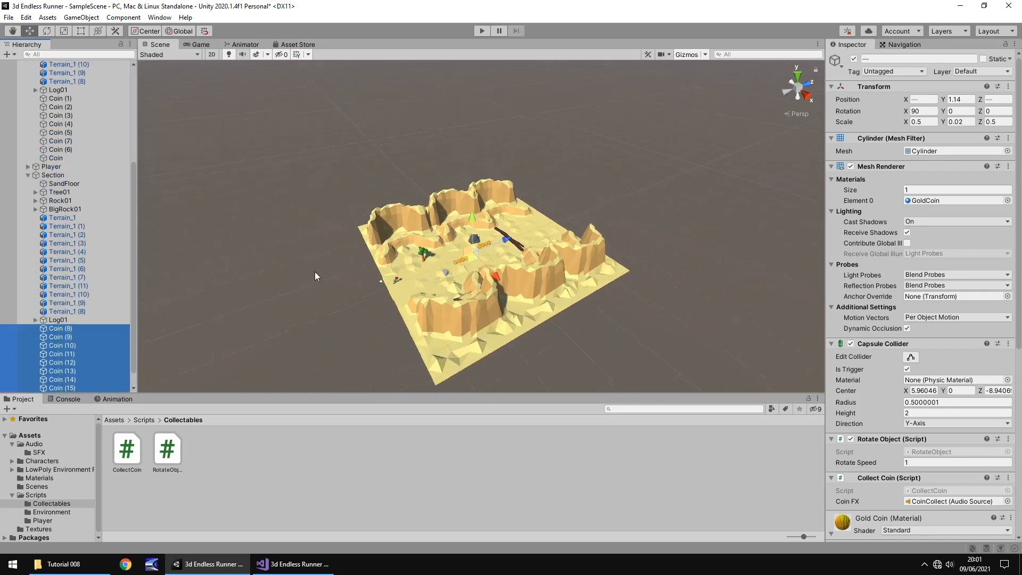
scroll(266, 245, "down", 3)
middle_click_drag(264, 239, 378, 211)
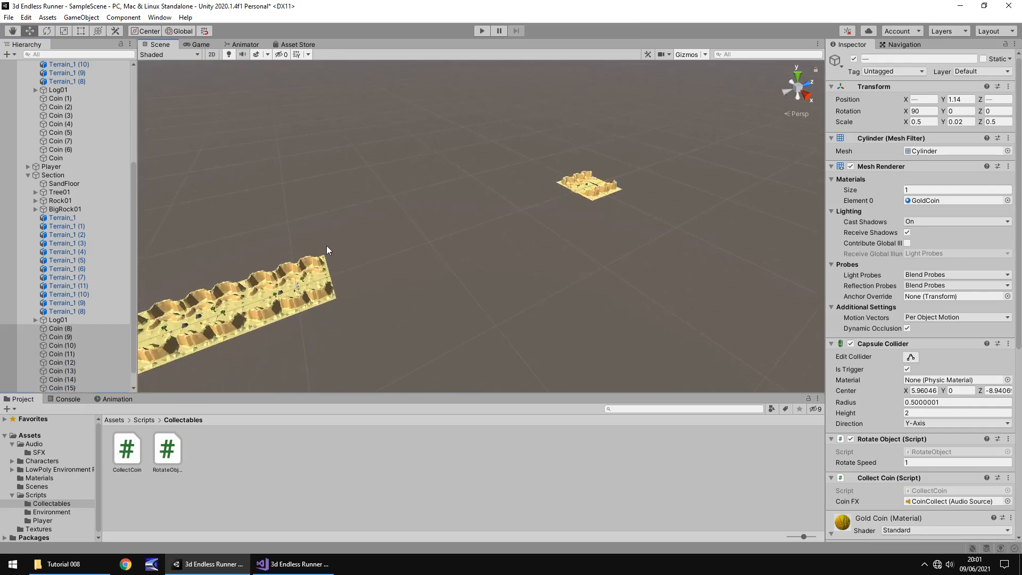
key("f")
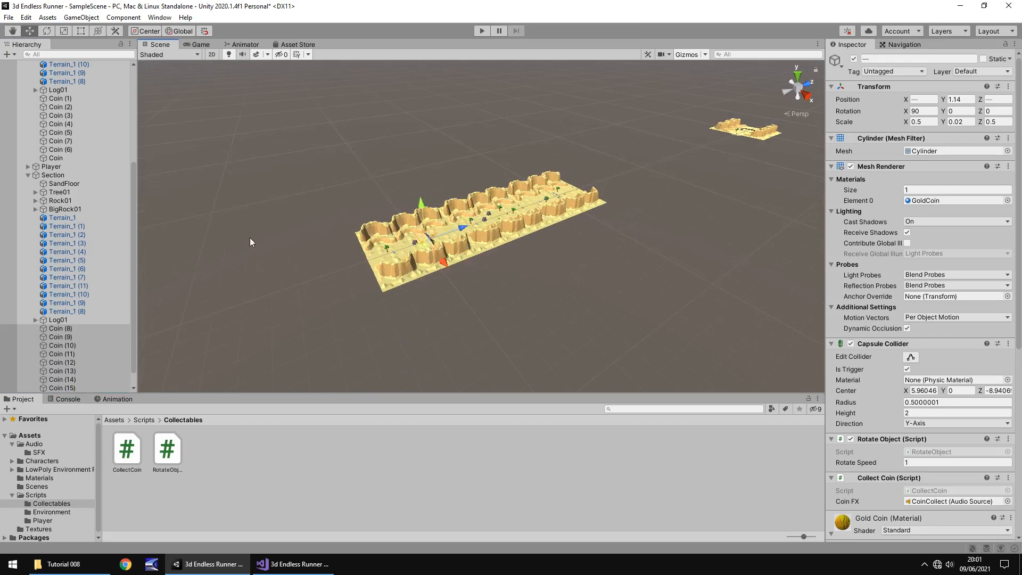
left_click(60, 175)
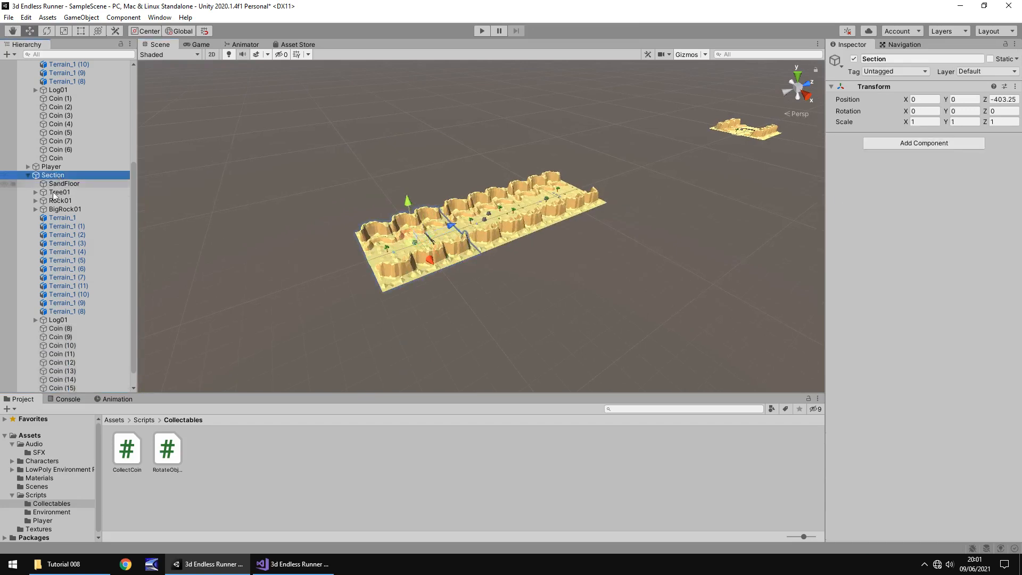
double_click(67, 329)
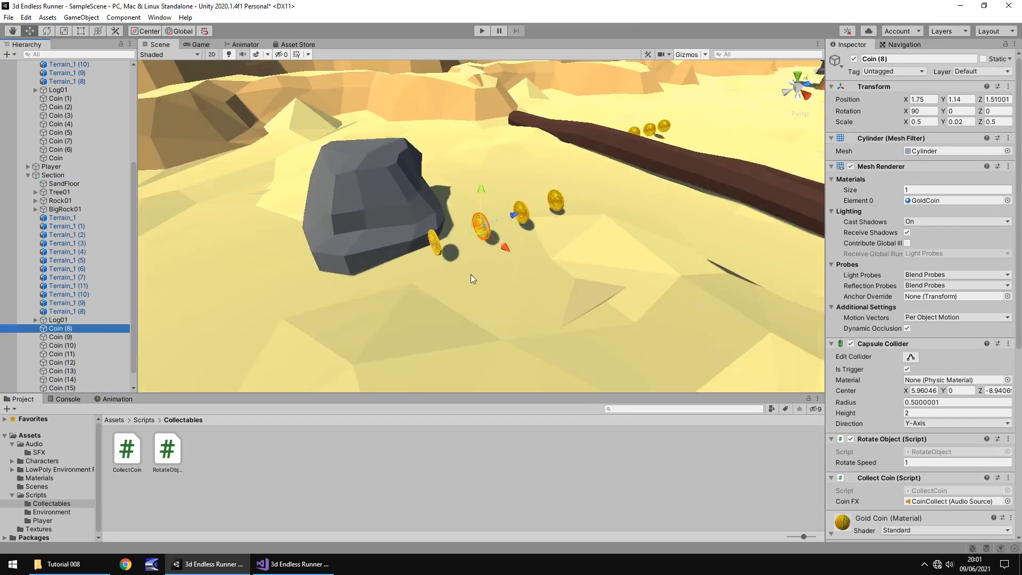
scroll(471, 274, "down", 3)
middle_click_drag(435, 259, 527, 331)
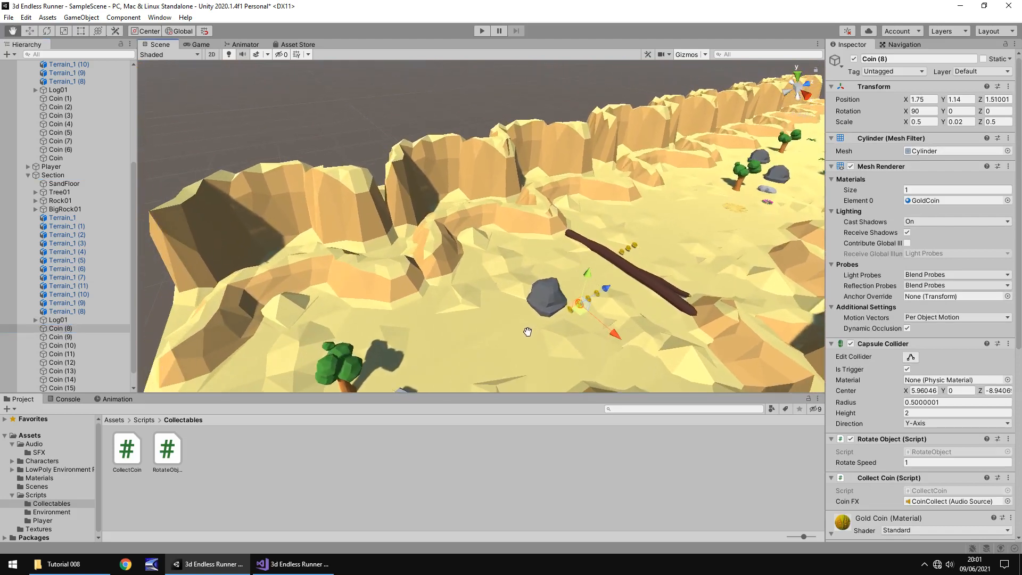
right_click_drag(682, 247, 501, 269)
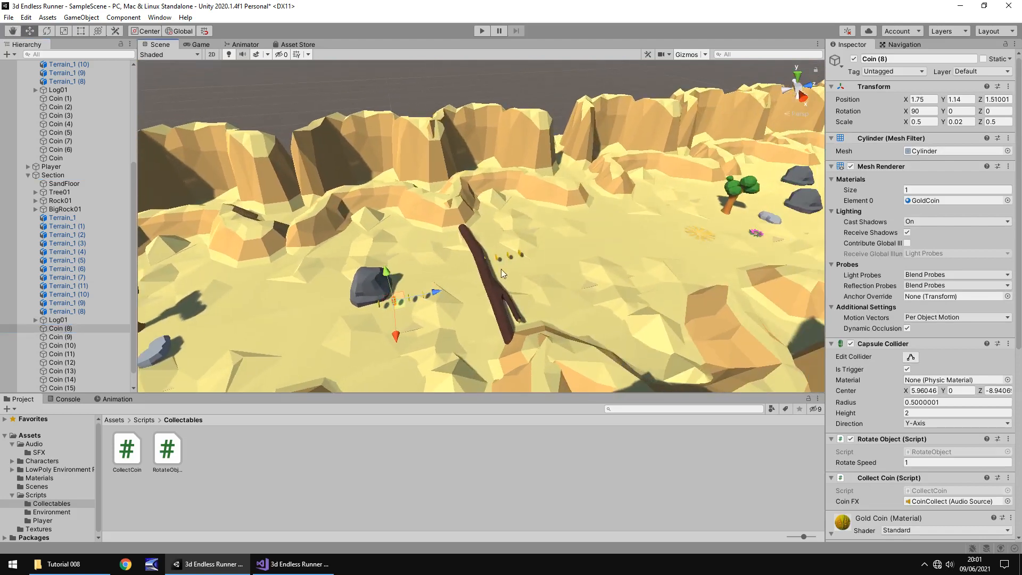
- Move the coin embedded in the fallen log farther along the track and duplicate it beside itself at X 1.25, about Z 21.01
left_click(484, 260)
scroll(487, 265, "up", 5)
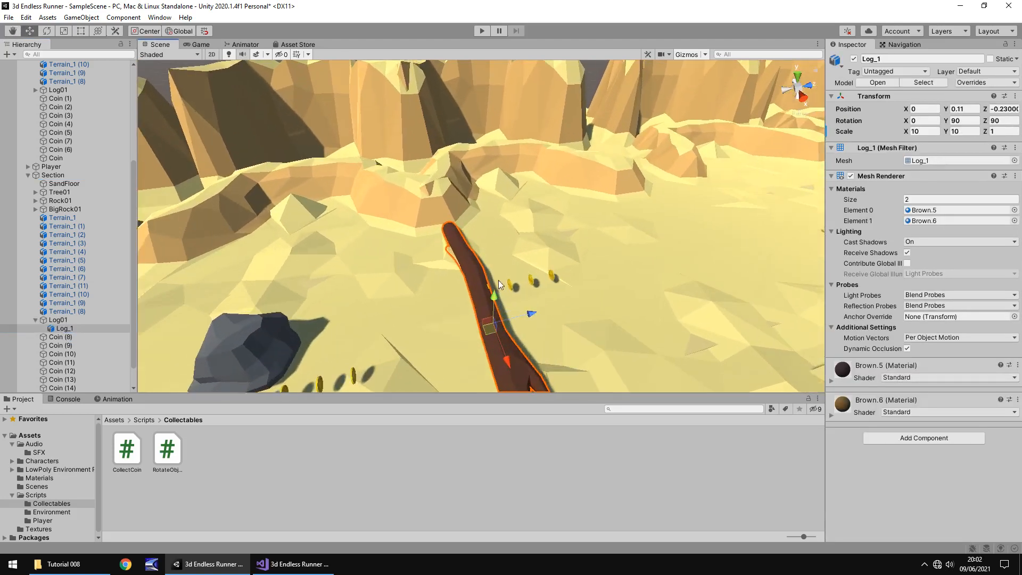
scroll(462, 264, "up", 5)
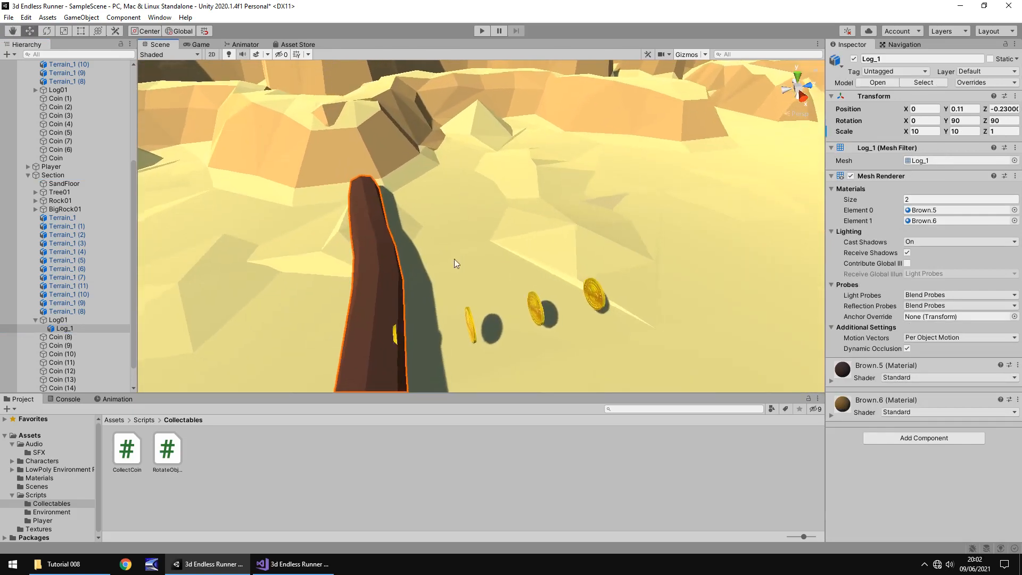
left_click(395, 334)
left_click_drag(426, 337, 932, 261)
right_click_drag(450, 235, 463, 190)
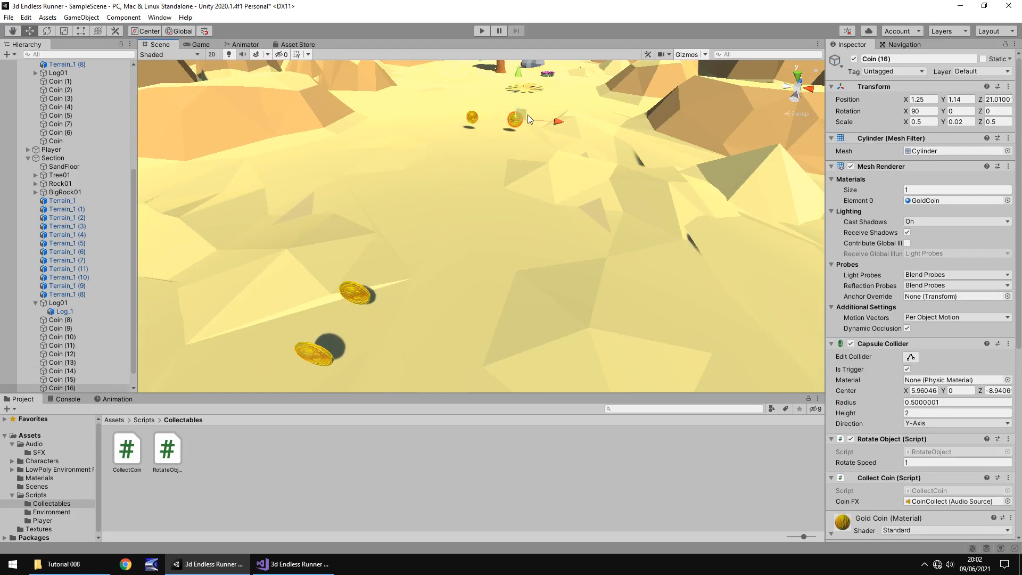
- Duplicate the side-by-side coins along the track at X -0.5 and 1.25, out to about Z 23.51, forming two rows of three
key("ctrl+d")
left_click_drag(523, 107, 528, 97)
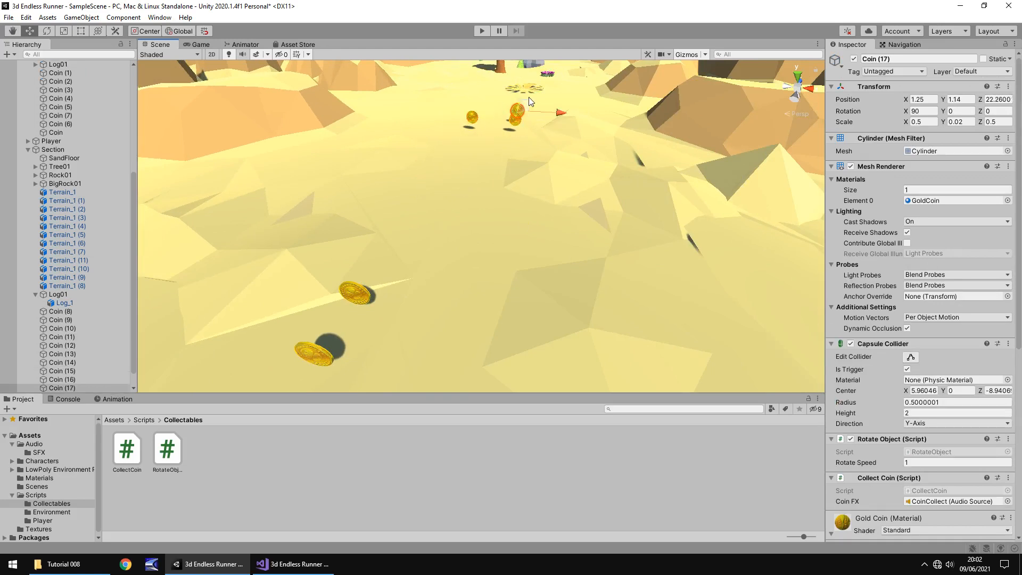
key("ctrl+d")
key("ctrl+d")
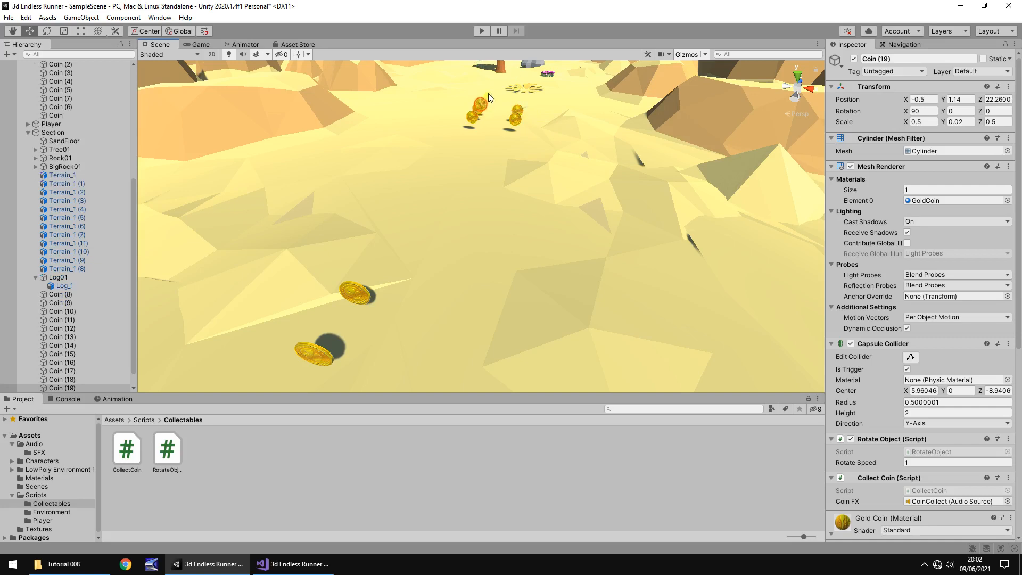
key("ctrl+d")
left_click_drag(489, 94, 544, 109)
middle_click_drag(556, 159, 476, 249)
scroll(474, 248, "down", 3)
scroll(75, 205, "down", 2)
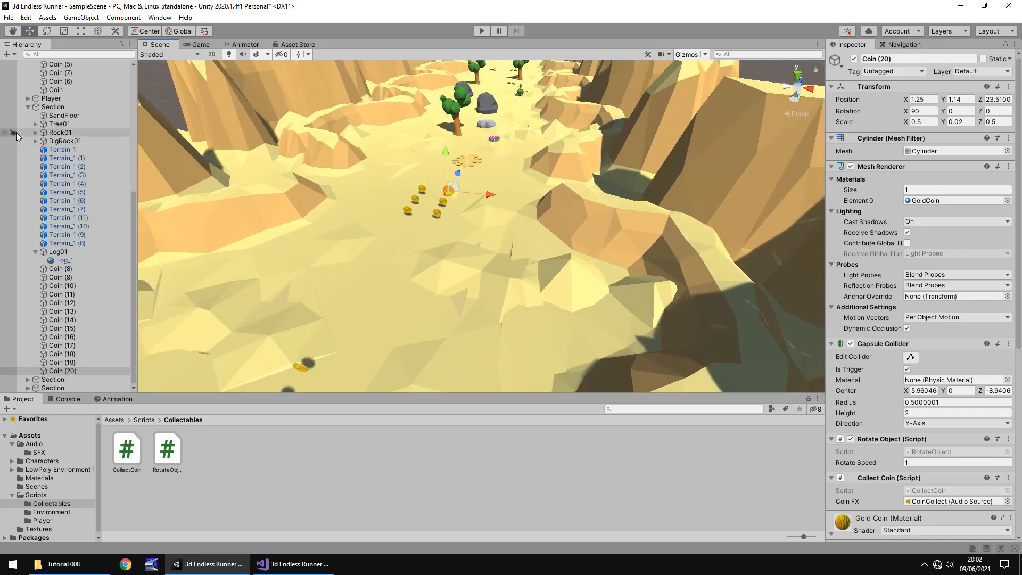
- Duplicate Coin (2), Coin (3) and Coin (4) of StartSection and parent the three copies to the last Section object
left_click(27, 107)
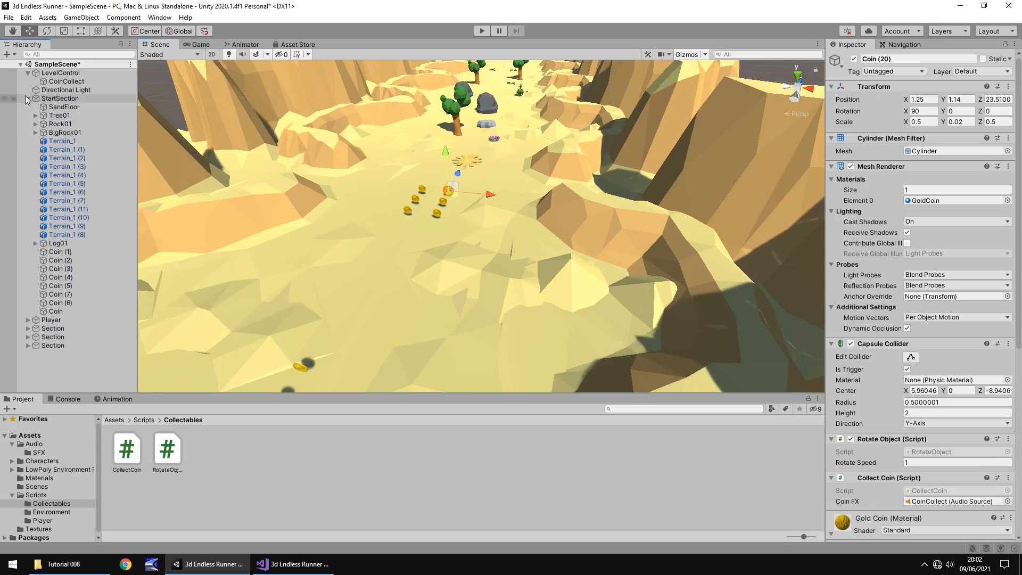
left_click(27, 100)
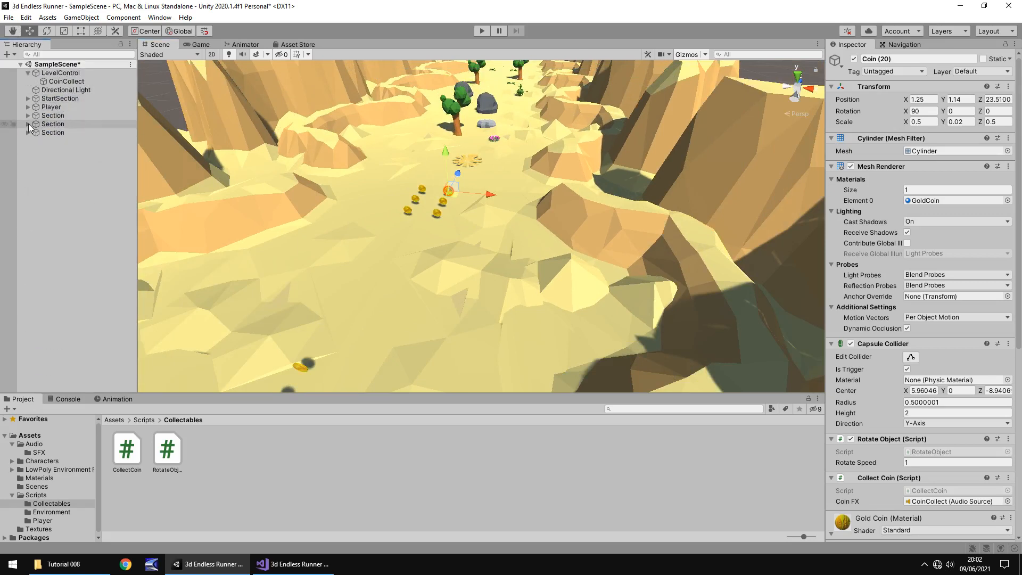
left_click(28, 99)
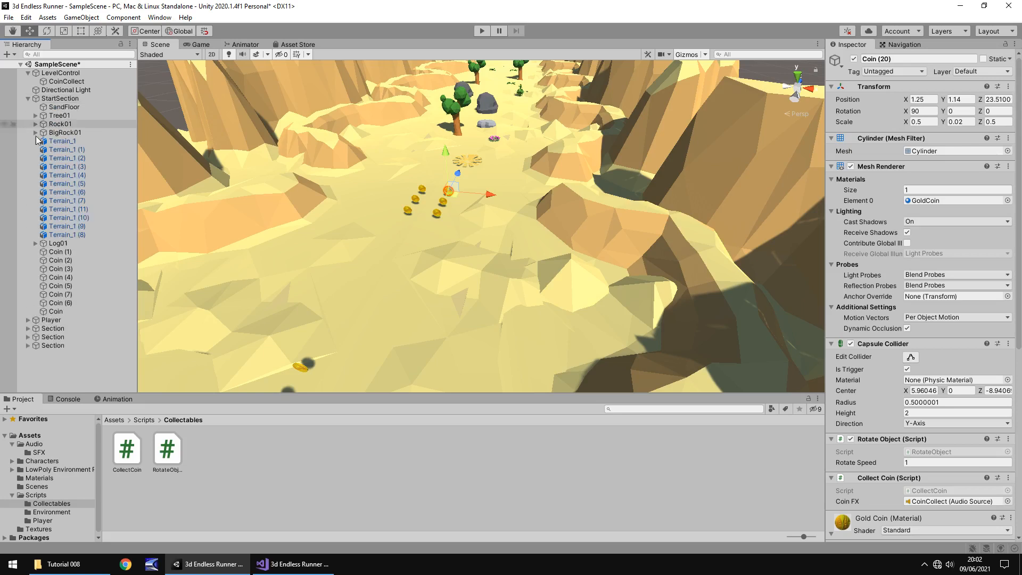
left_click(66, 261)
left_click(66, 269, "shift")
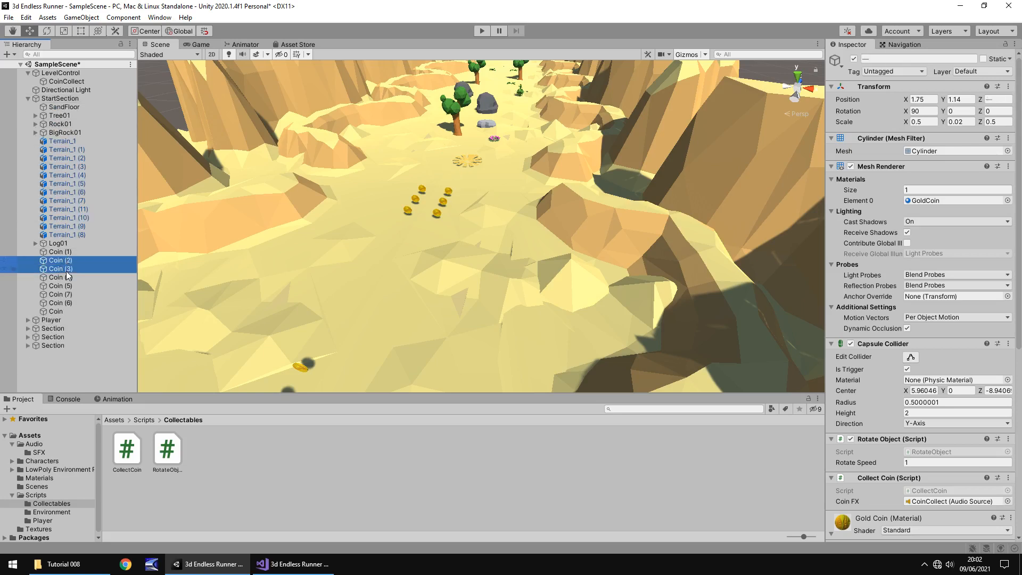
left_click(65, 278, "shift")
key("ctrl+d")
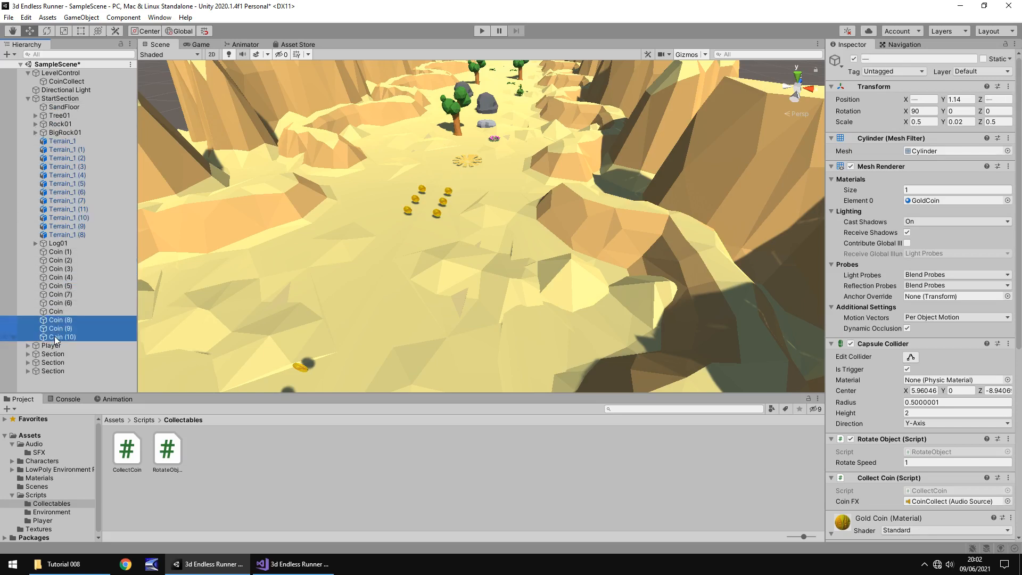
left_click_drag(55, 376, 55, 372)
scroll(411, 245, "down", 6)
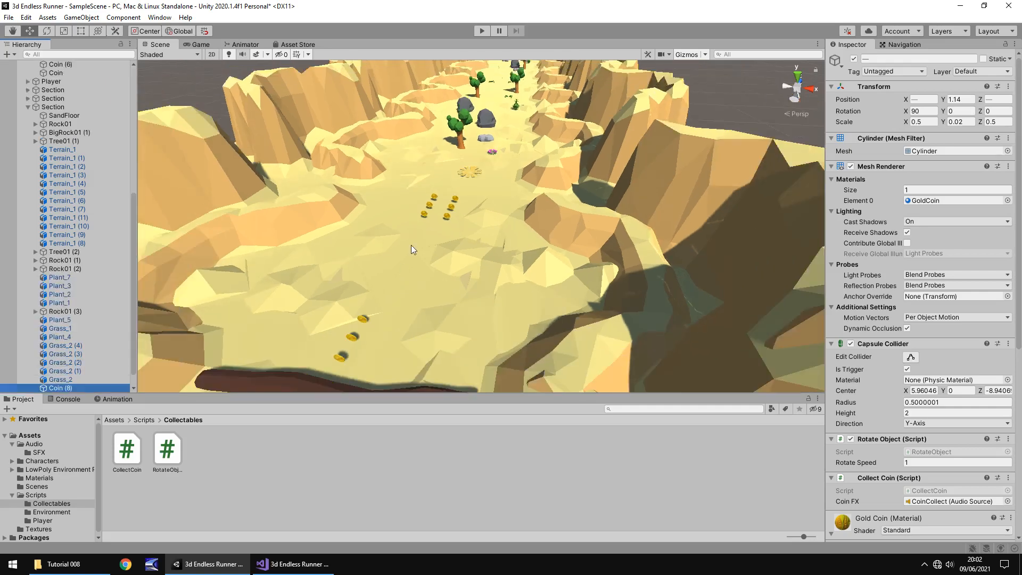
- Check where the last Section lies in the scene, and run the game, steering the character along the track to test the coins
scroll(450, 199, "down", 5)
middle_click_drag(463, 191, 289, 311)
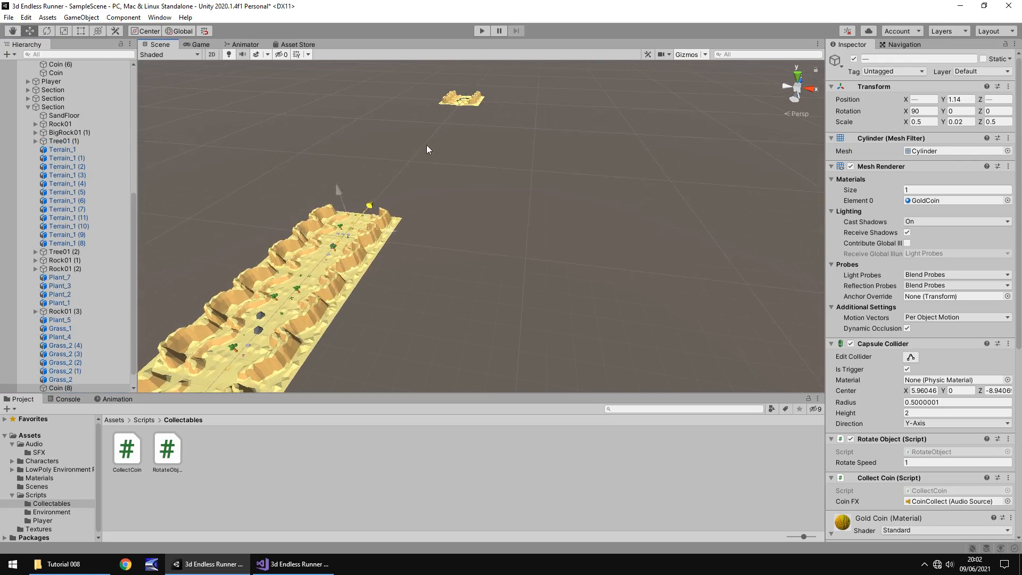
left_click(54, 107)
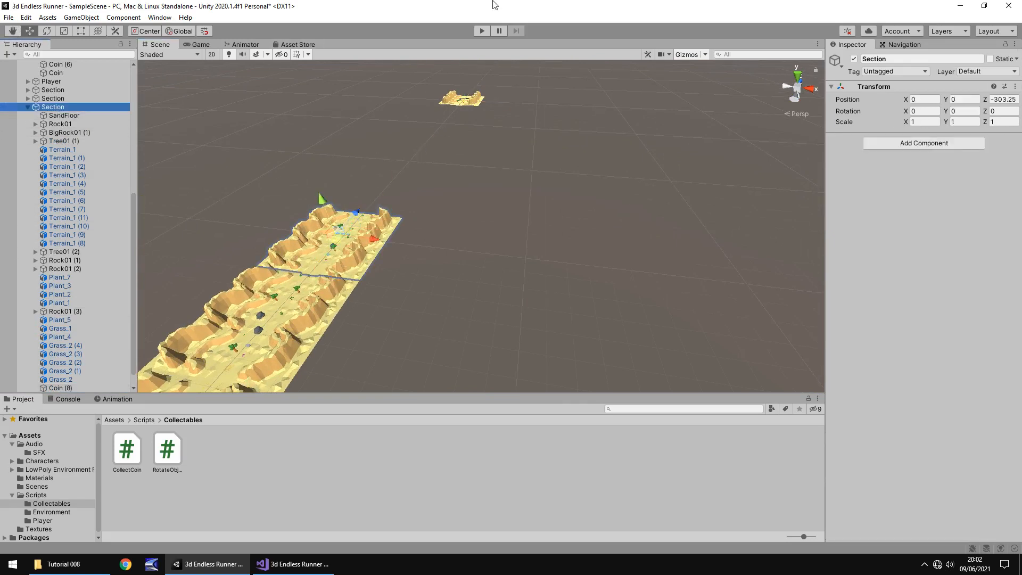
left_click(482, 31)
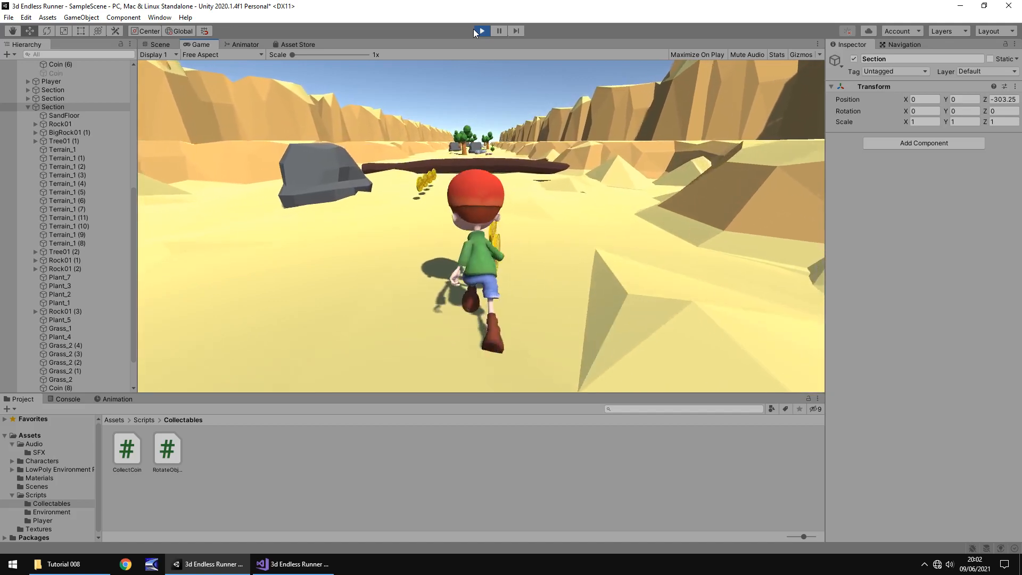
key("a")
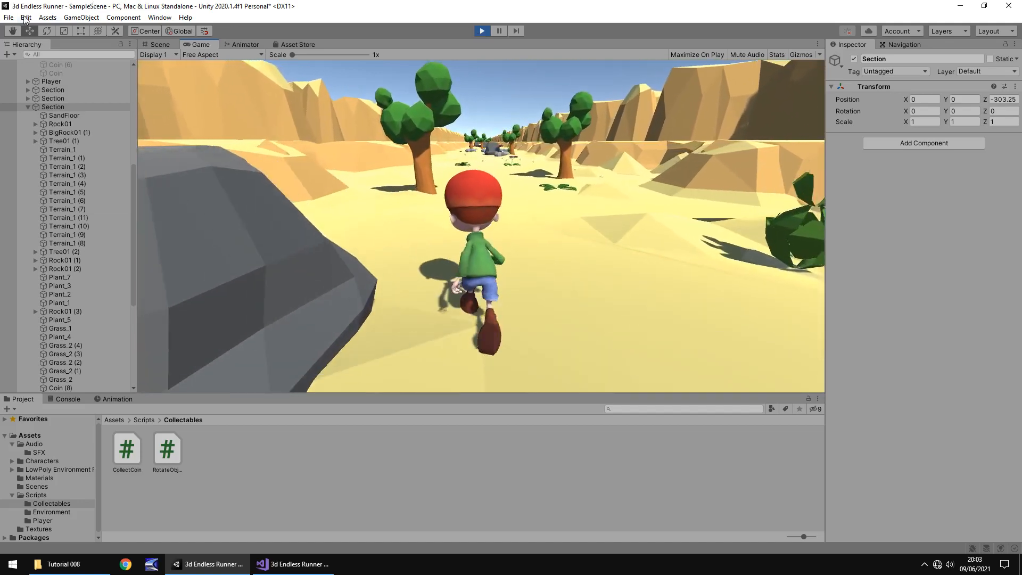
- Examine the generated track in the Scene view while the game runs, framing one of the Section(Clone) objects to inspect its contents
left_click(160, 45)
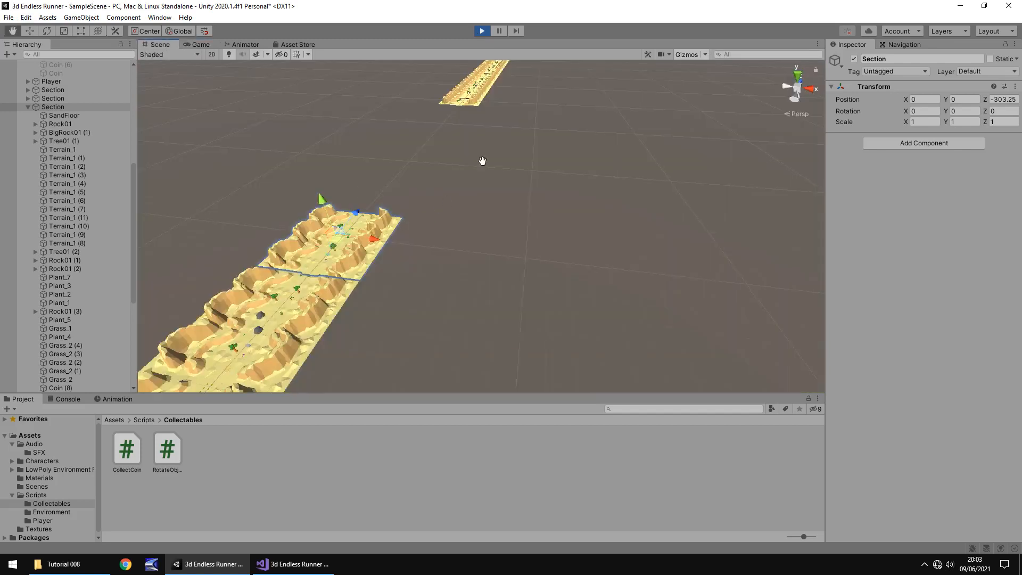
middle_click_drag(482, 161, 289, 353)
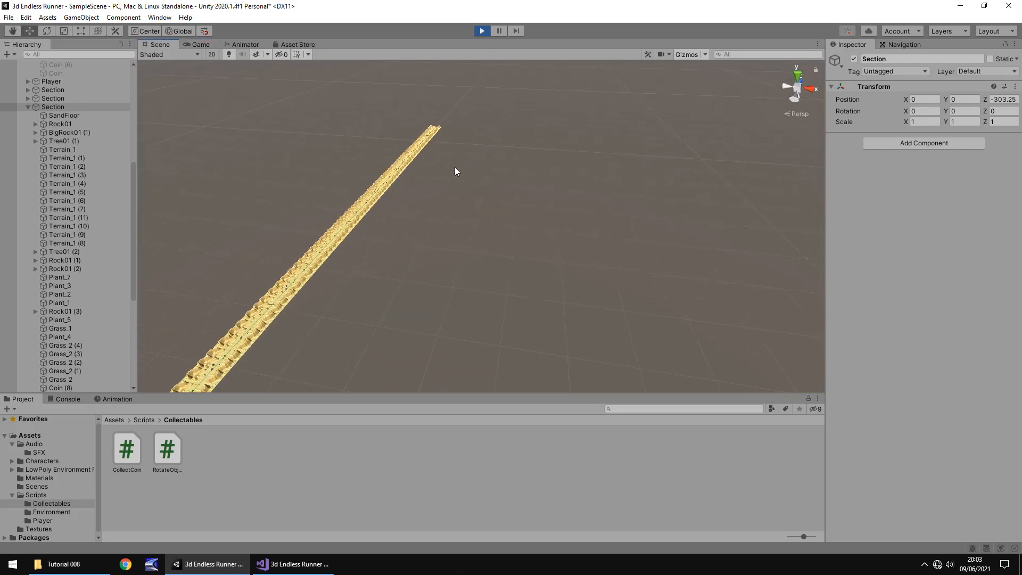
scroll(102, 272, "down", 6)
left_click(80, 277)
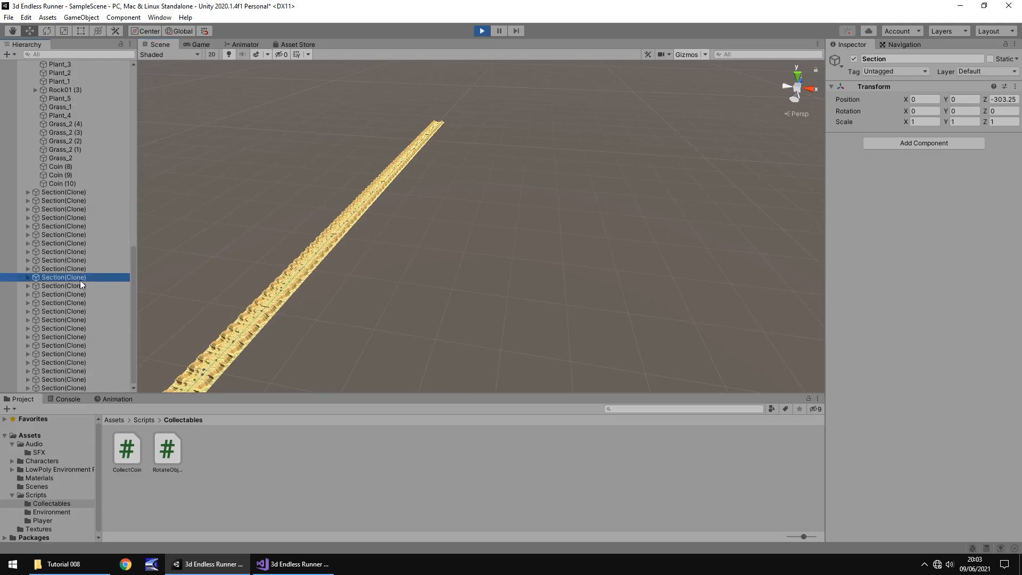
double_click(79, 280)
scroll(580, 226, "up", 15)
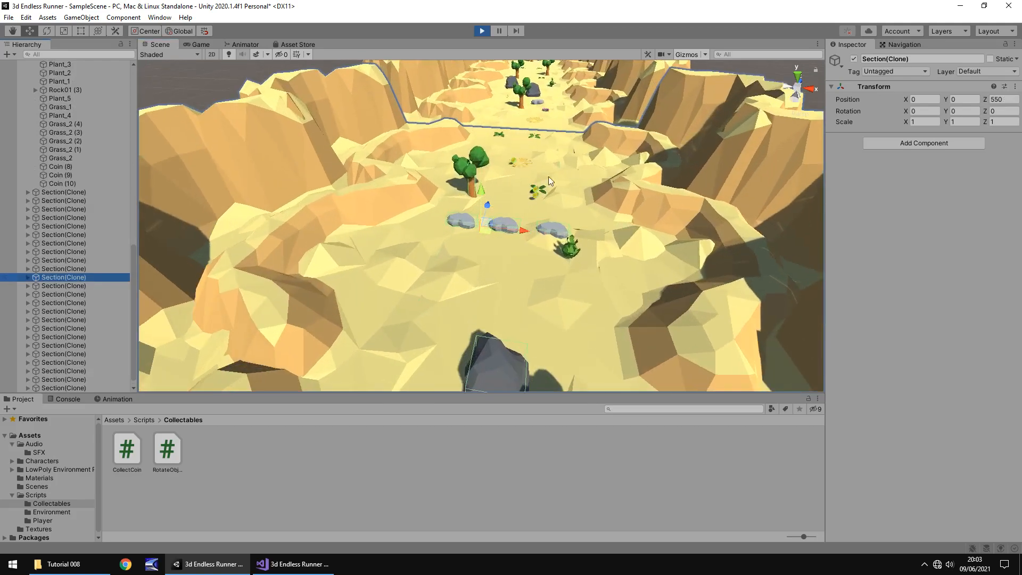
middle_click_drag(548, 177, 281, 164)
scroll(431, 186, "up", 5)
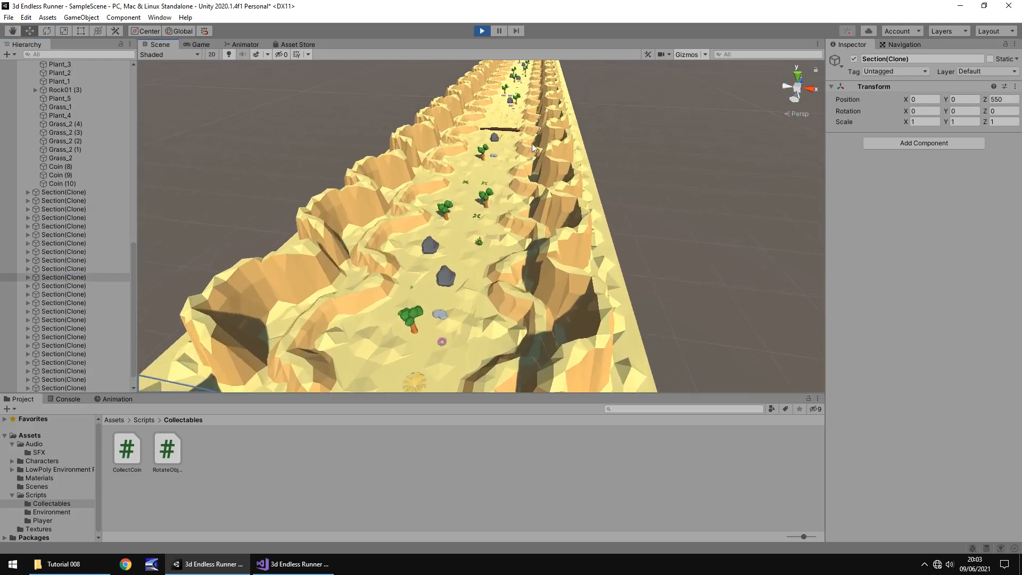
middle_click_drag(503, 125, 475, 199)
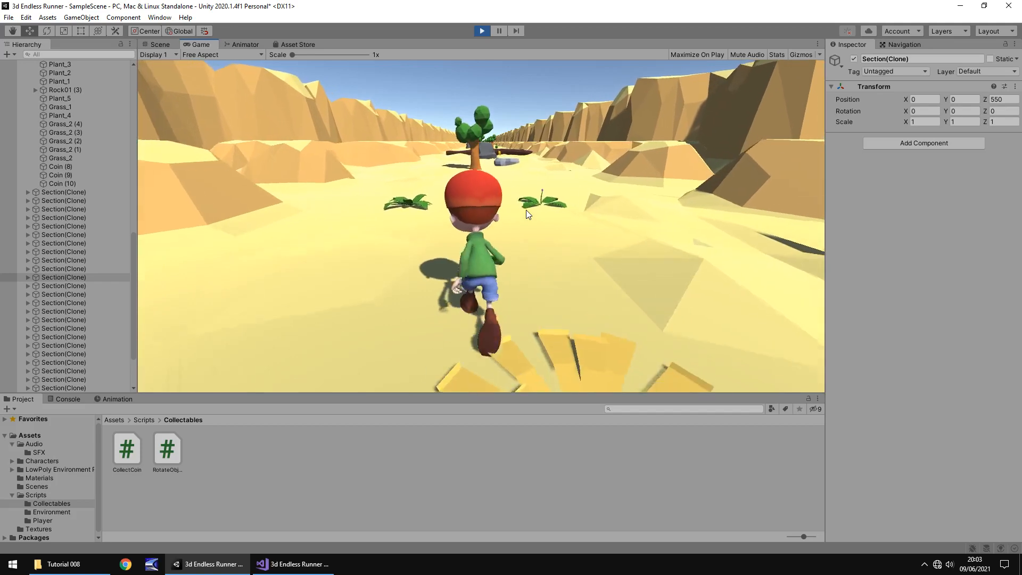
- Stop the running game and frame StartSection in the Scene view
key("ctrl+p")
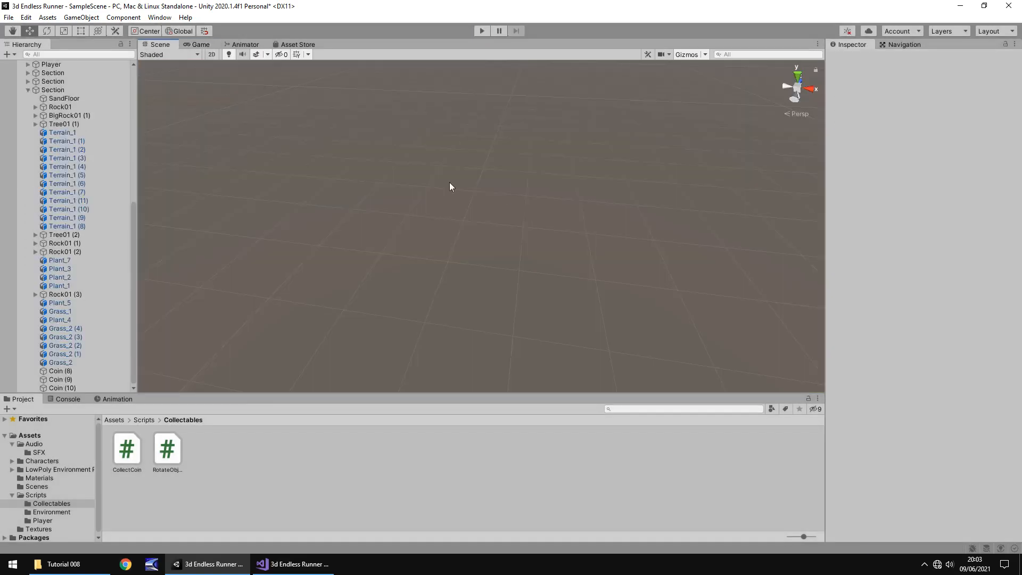
scroll(68, 165, "up", 10)
left_click(71, 99)
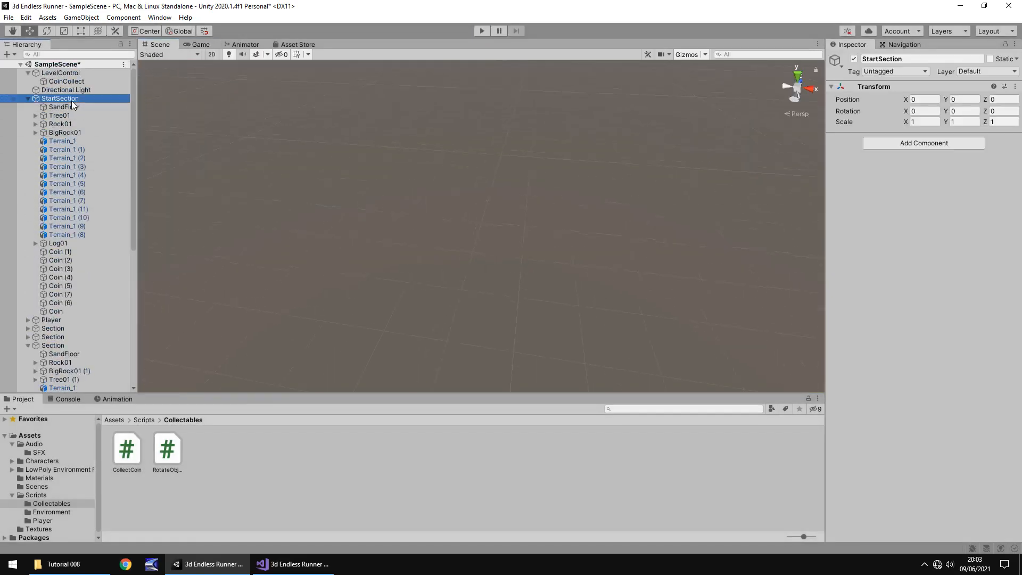
double_click(71, 100)
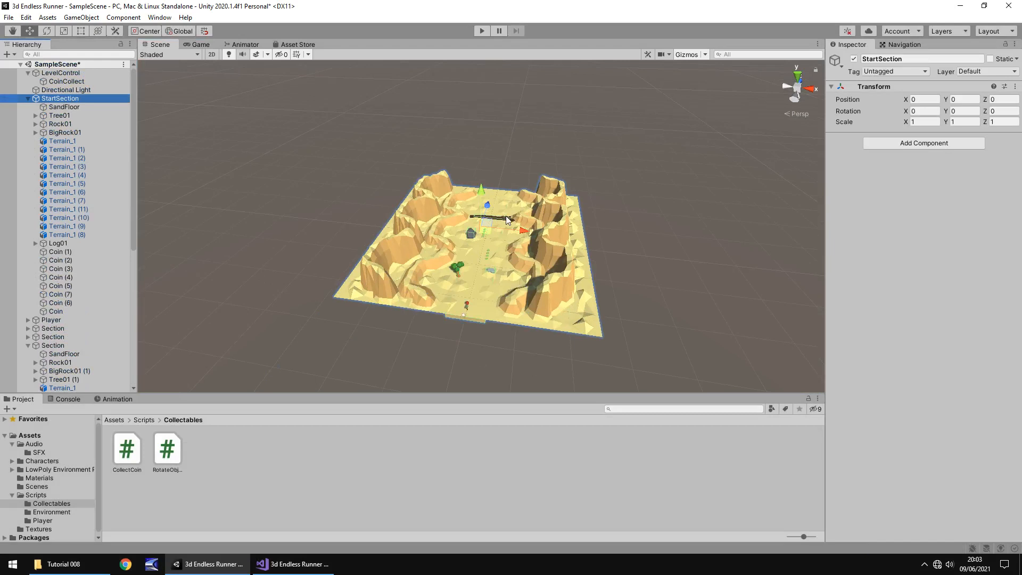